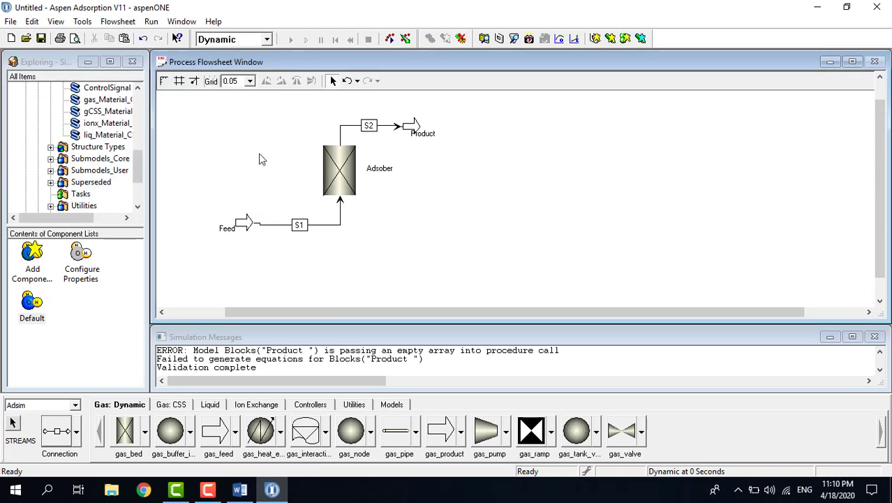
- Collapse the Stream Types, Adsim and Libraries branches in the simulation explorer tree
scroll(105, 168, up, 3)
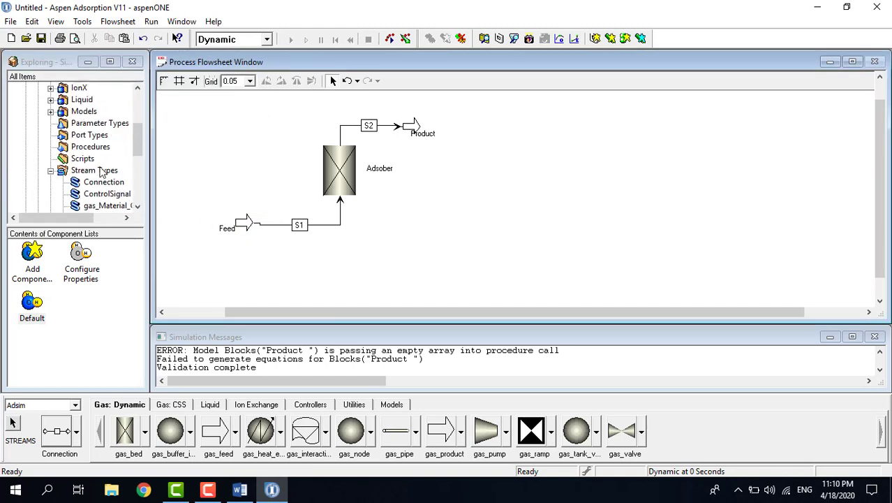
click(50, 171)
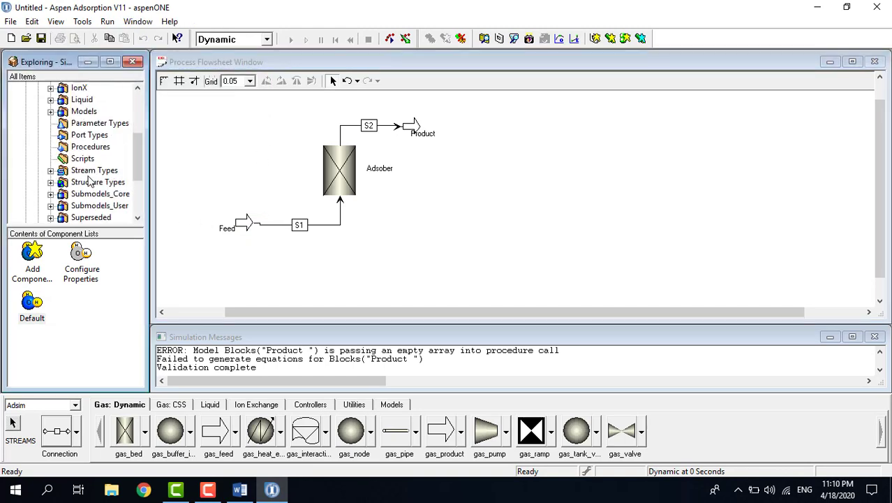
scroll(50, 174, up, 2)
scroll(50, 175, up, 2)
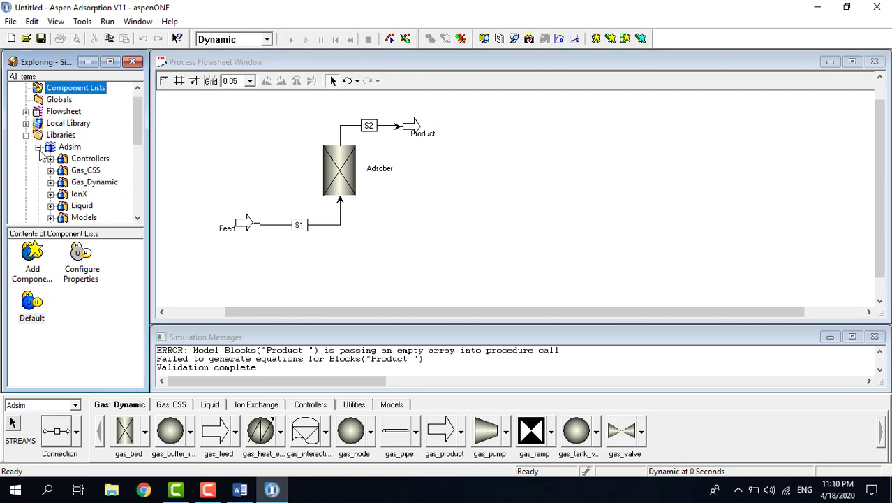
click(37, 159)
click(26, 147)
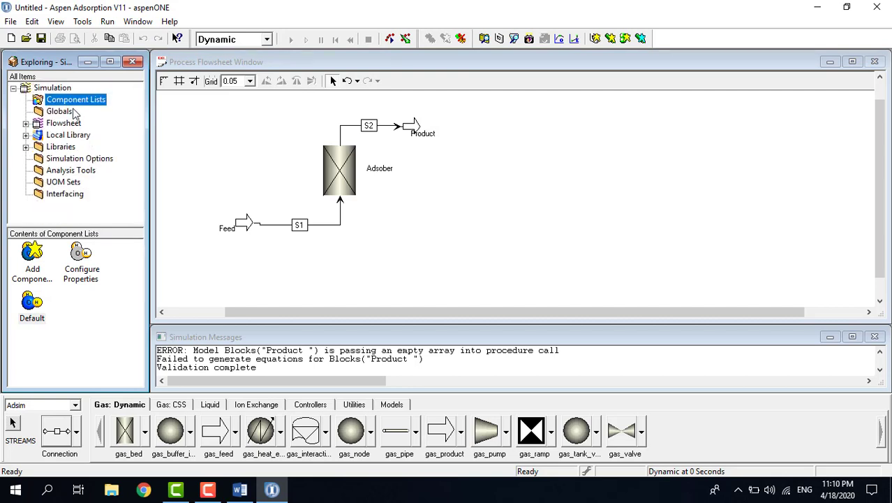
- Add all available components, CO2, H20, N2 and O2, to the Default component list and confirm it
double_click(32, 305)
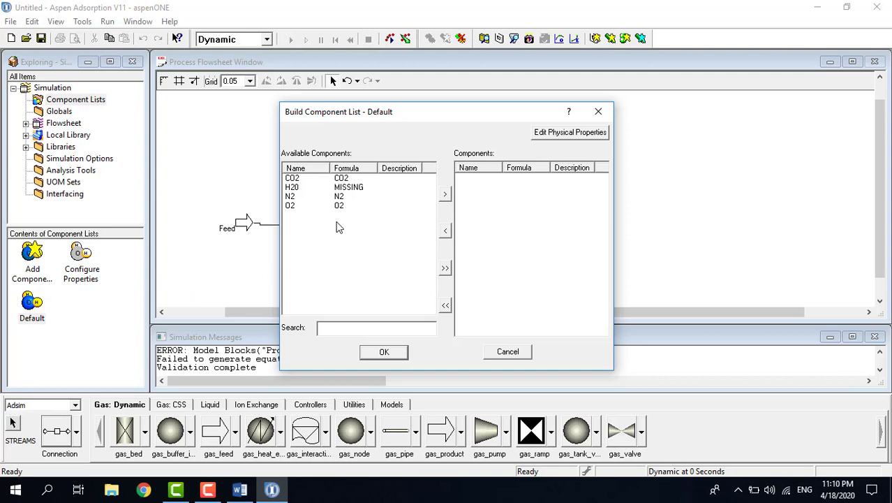
drag(341, 242, 318, 180)
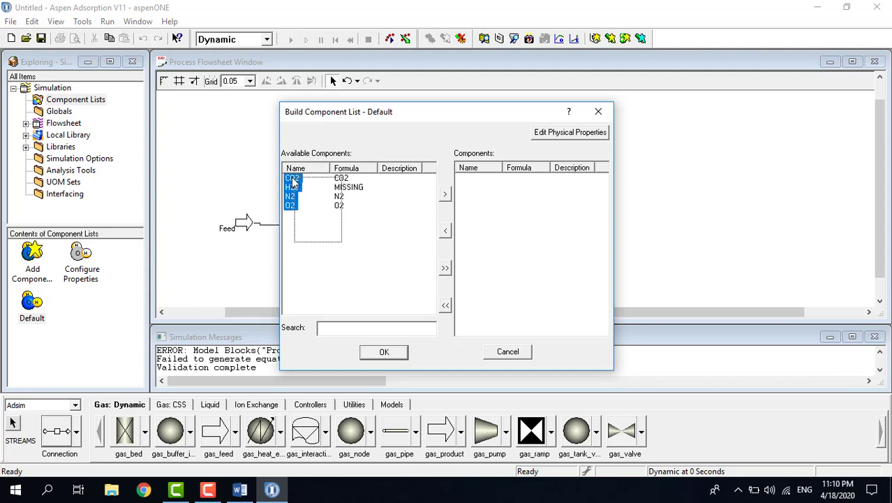
click(446, 268)
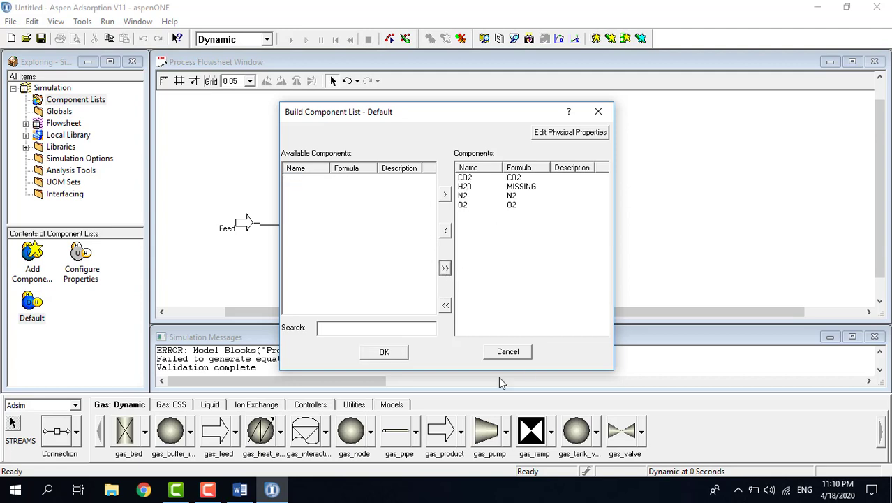
click(384, 353)
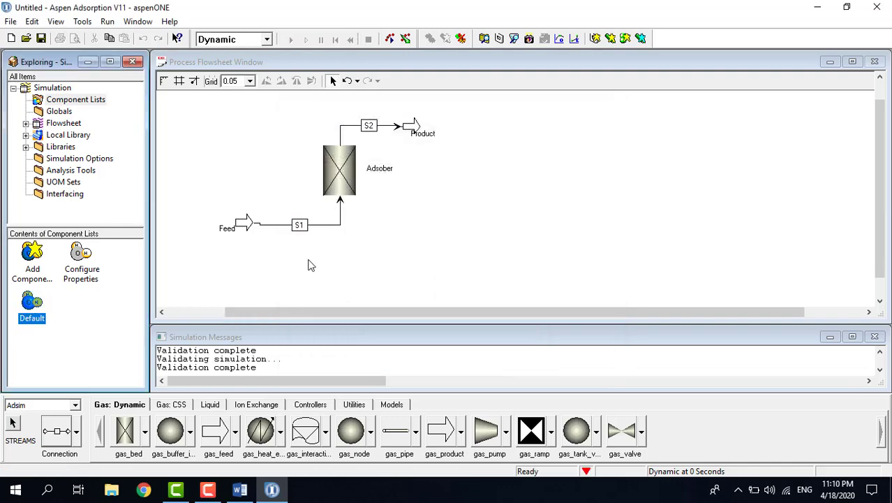
- Open the Feed block's specification table and arrange it in front of the block's configuration window
double_click(238, 228)
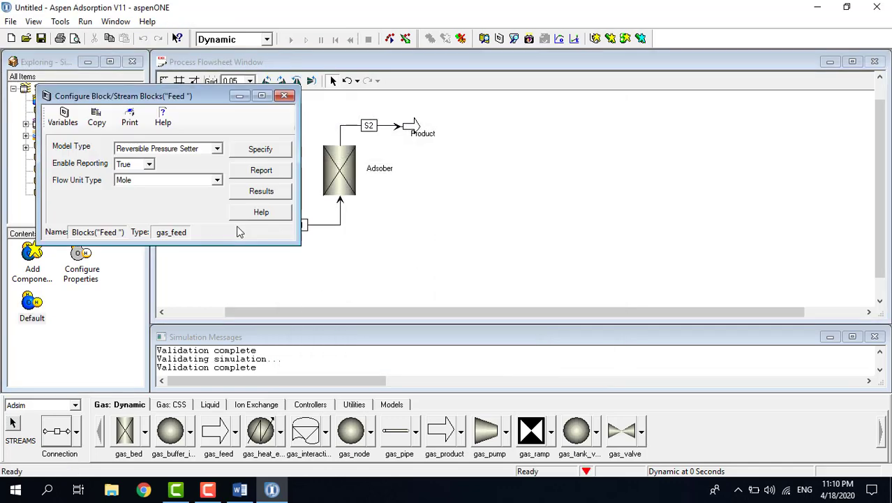
click(259, 148)
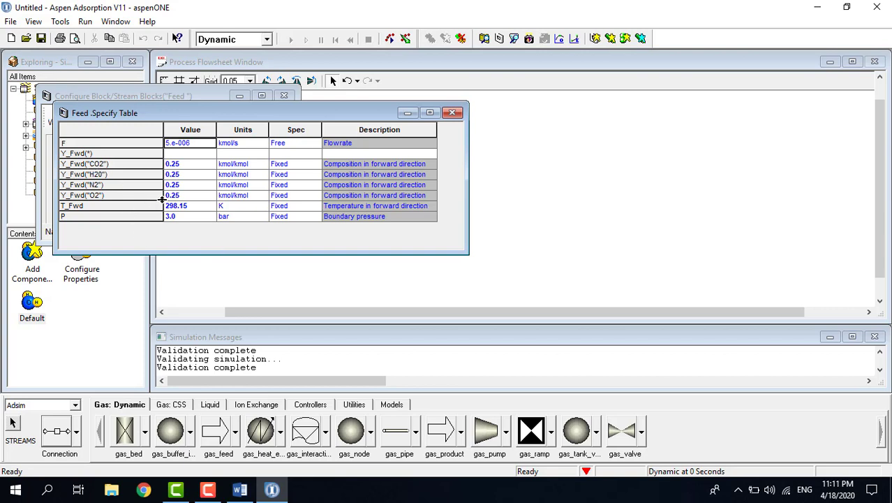
drag(291, 115, 347, 119)
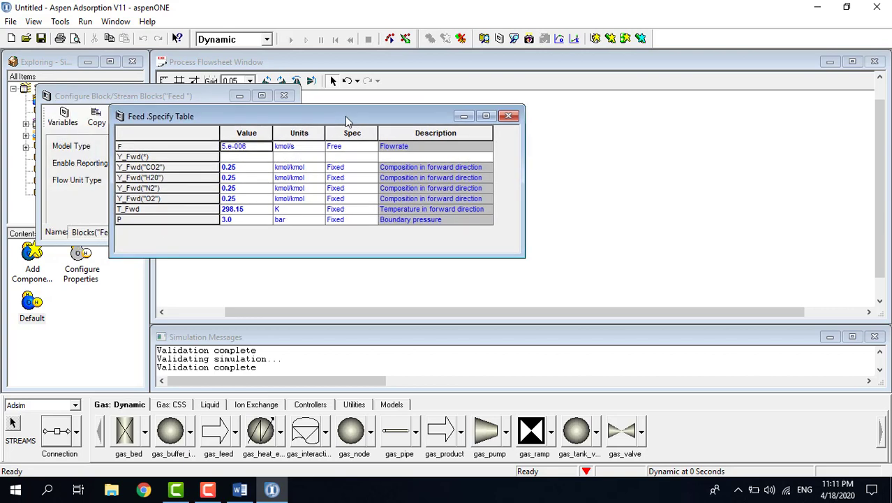
drag(190, 101, 207, 95)
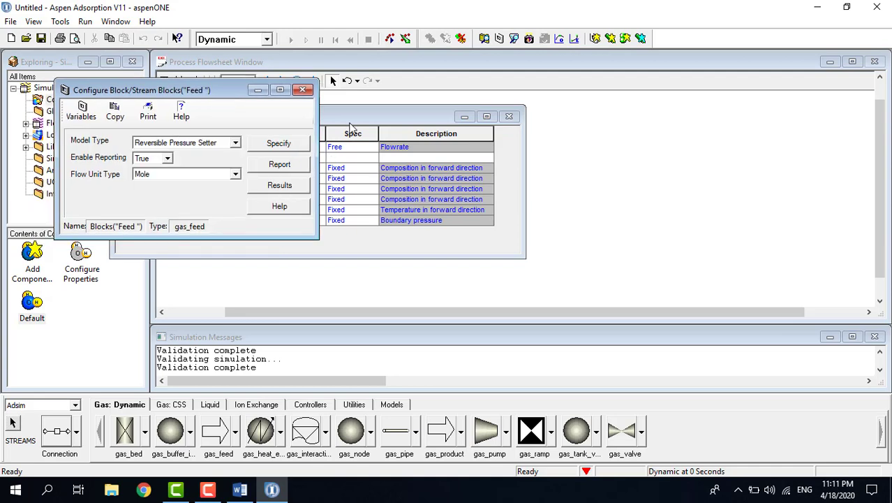
click(376, 221)
- Look up the feed conditions in the Air Drying.docx Word document and set the Feed flowrate F to 8.75e-6 kmol/s
click(240, 489)
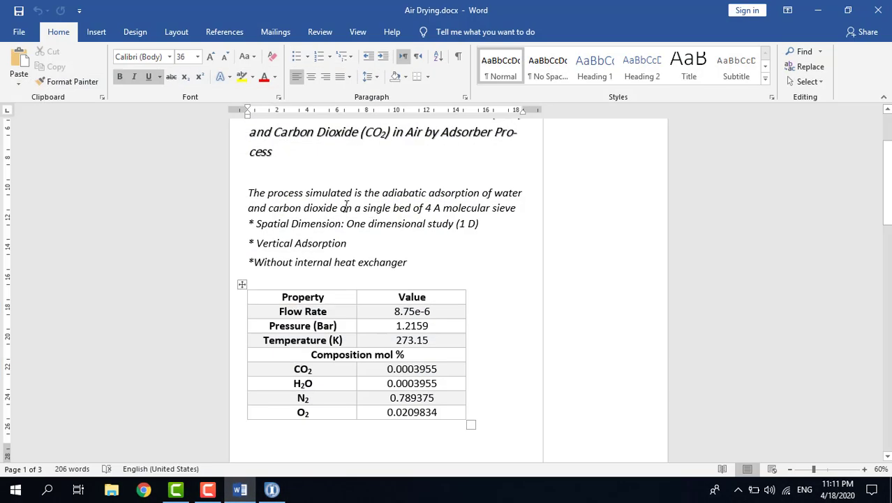
scroll(391, 395, down, 1)
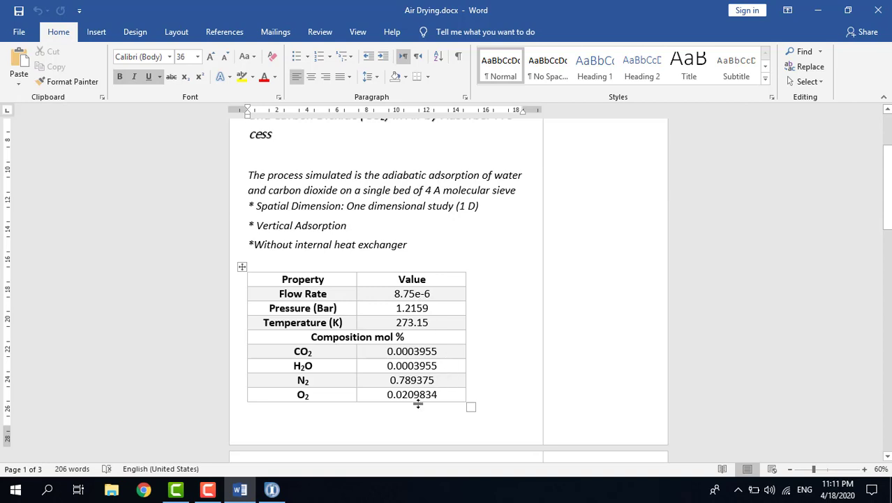
click(272, 491)
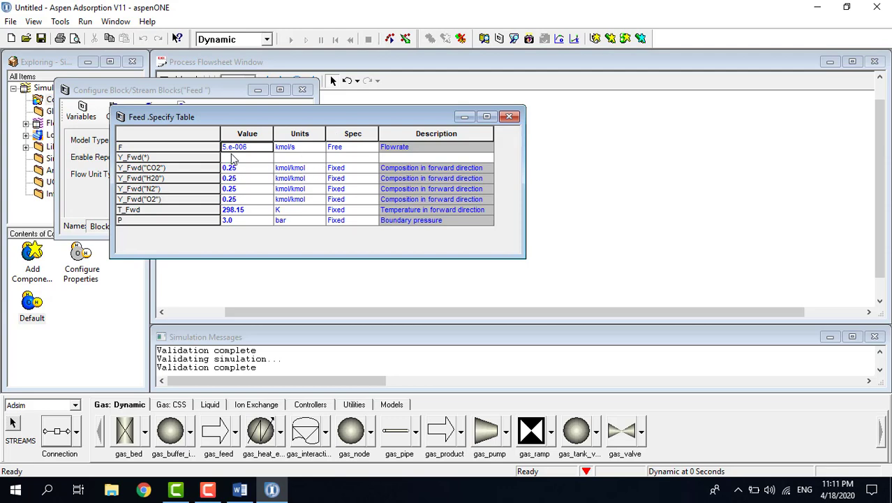
click(241, 491)
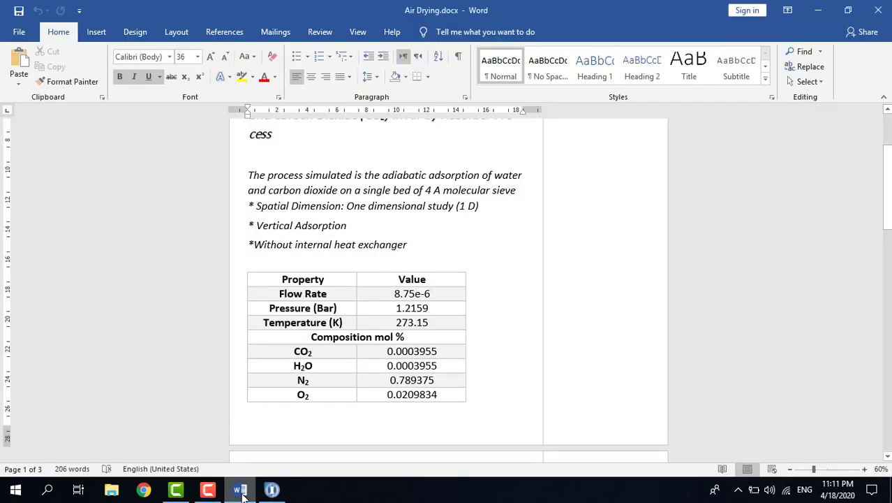
click(241, 490)
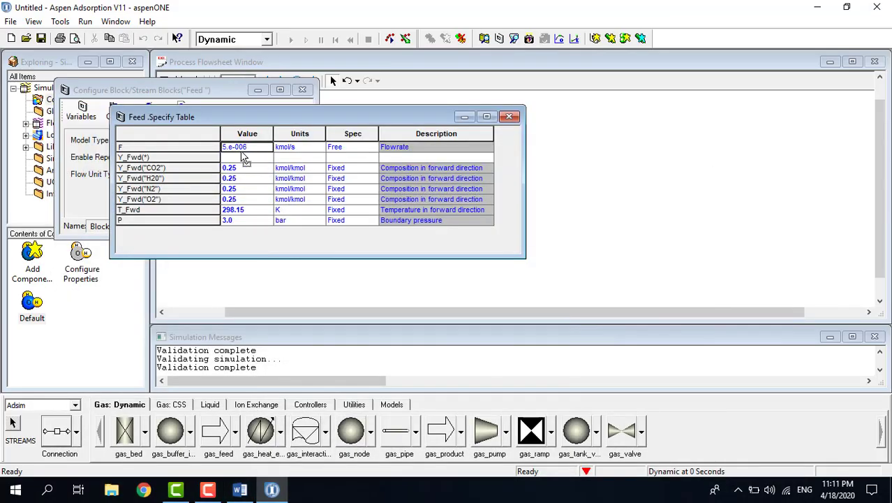
text(8.7)
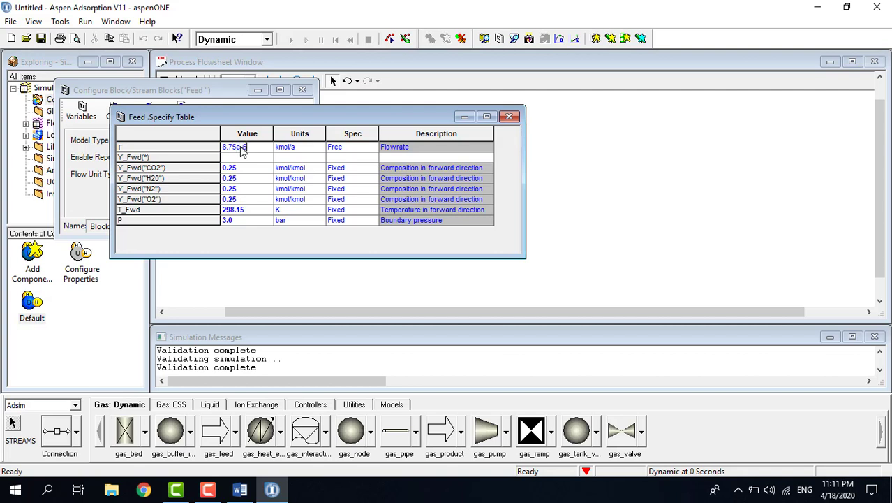
key(Tab)
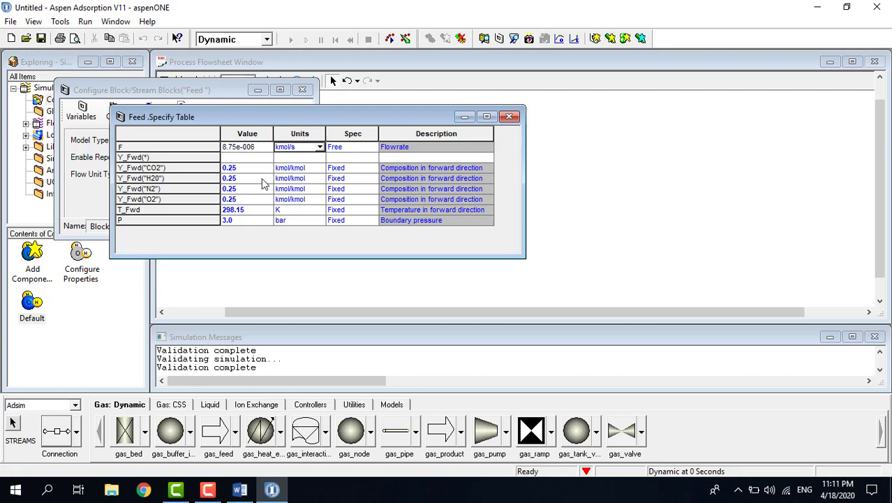
- Consult the property table in the Air Drying Word document and set the Feed boundary pressure P to 1.2951 bar
click(244, 169)
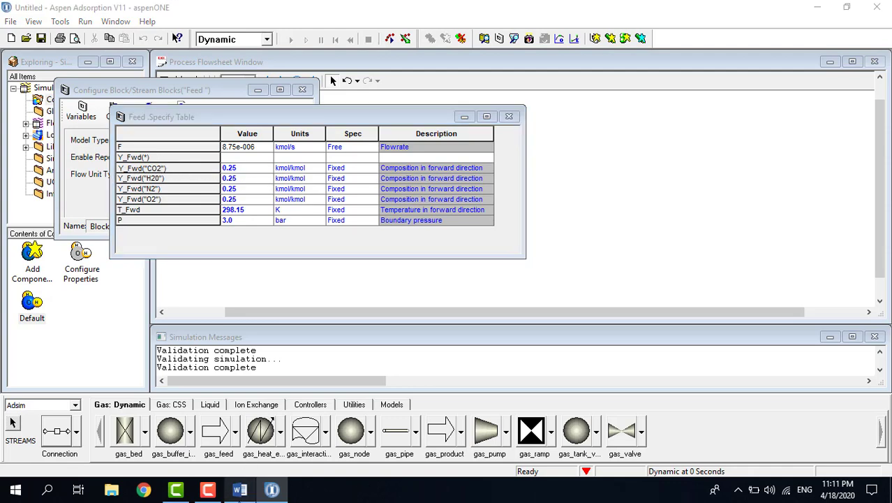
click(239, 490)
click(240, 491)
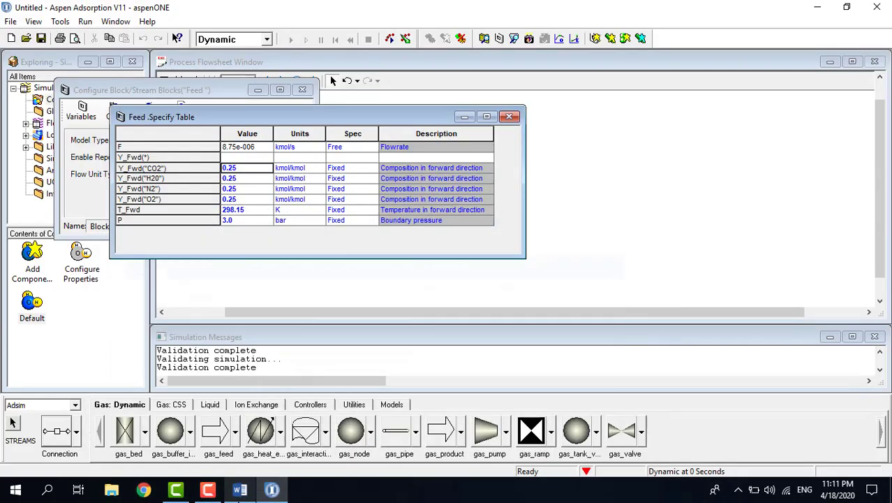
click(240, 491)
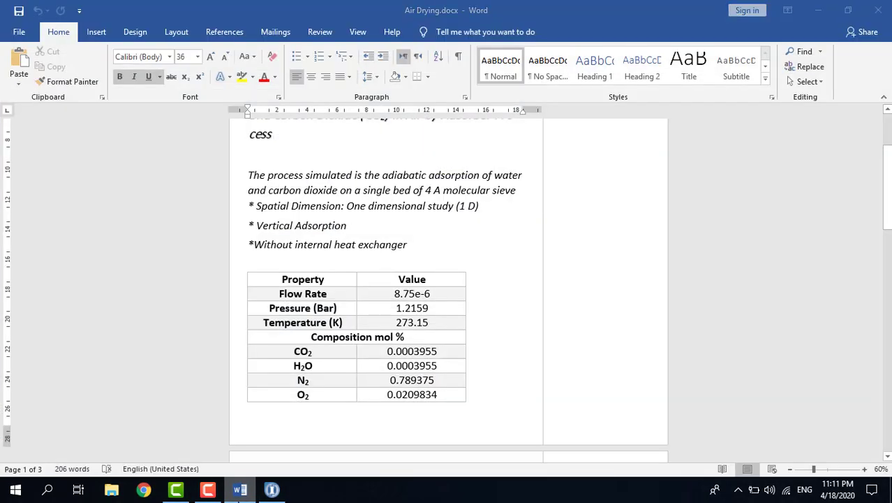
click(240, 490)
click(248, 209)
click(240, 491)
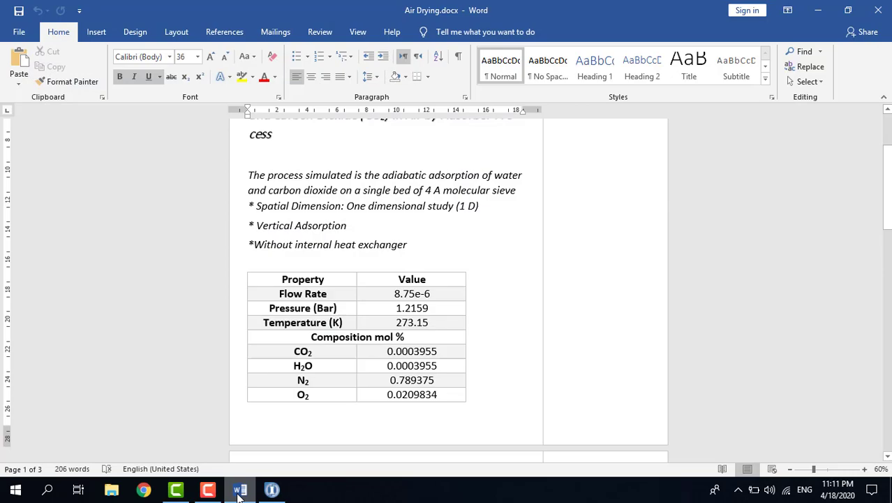
click(239, 493)
click(237, 221)
text(1)
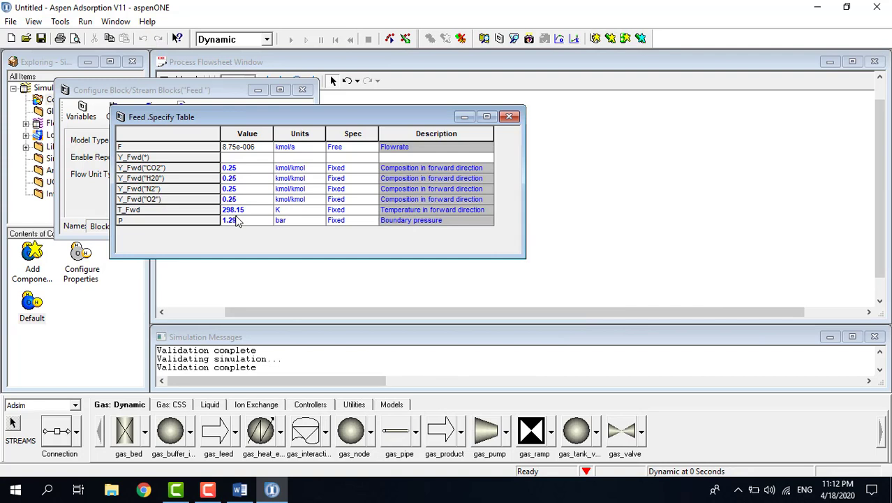
text(.2951)
- Check the temperature in the Word document and set the Feed forward temperature T_Fwd to 273.15 K
click(250, 210)
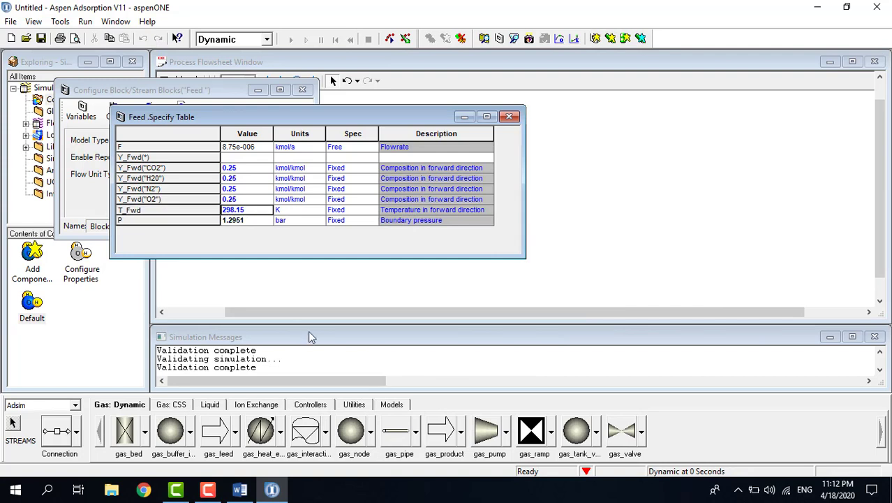
click(240, 491)
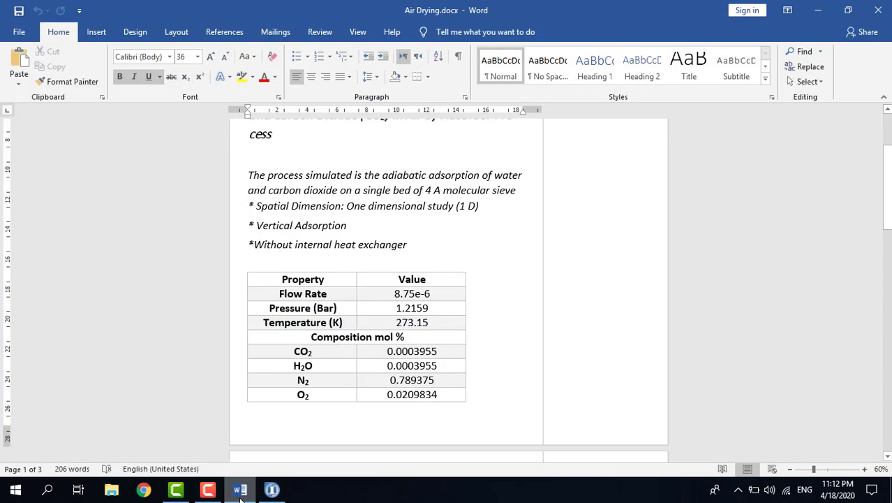
click(240, 491)
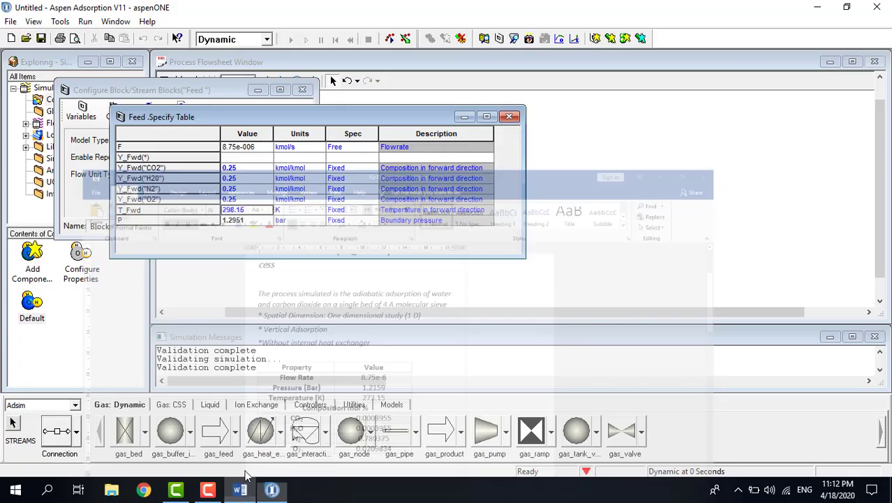
text(2)
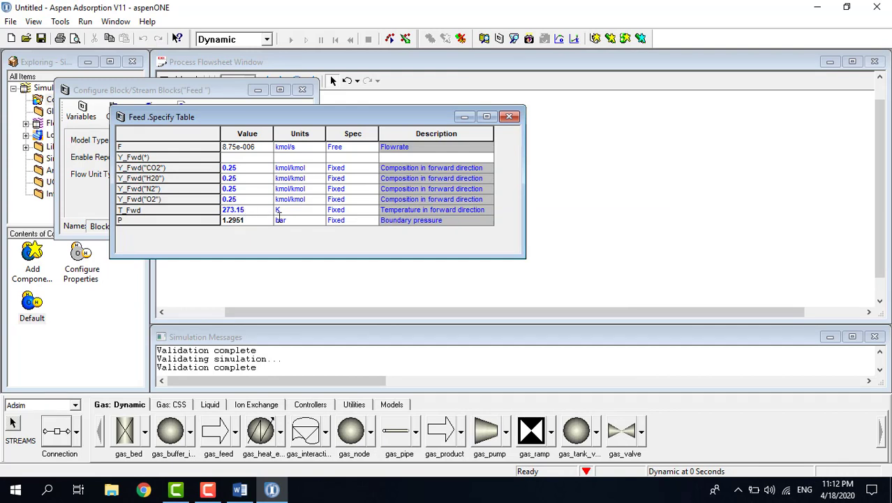
- Look up the CO2 fraction in the Word document and set the Feed's Y_Fwd("CO2") composition to 0.0003959 kmol/kmol
click(240, 169)
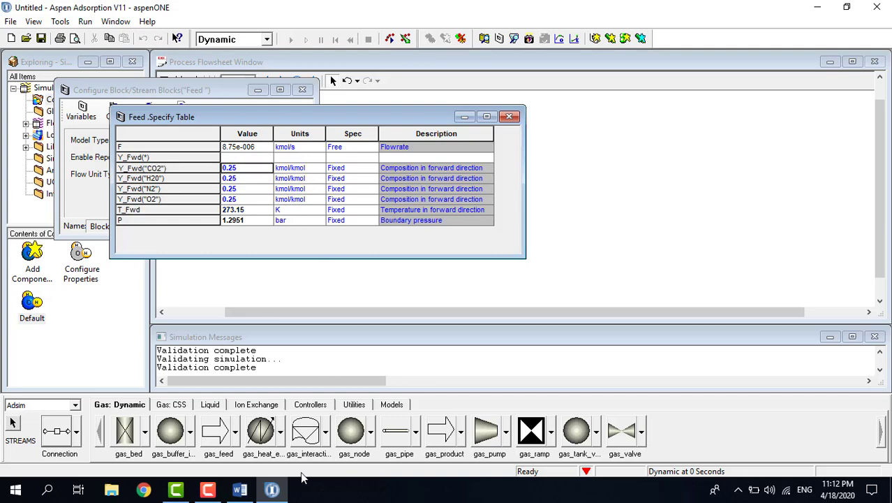
click(240, 491)
drag(388, 352, 447, 351)
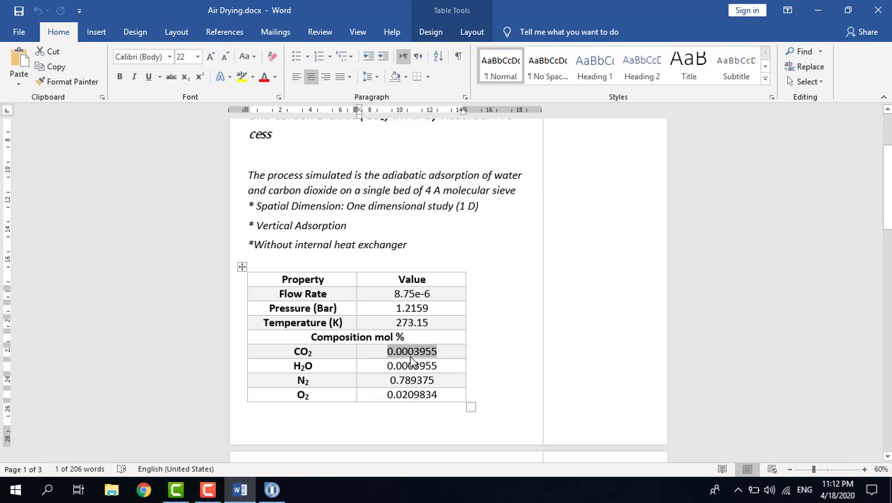
click(271, 489)
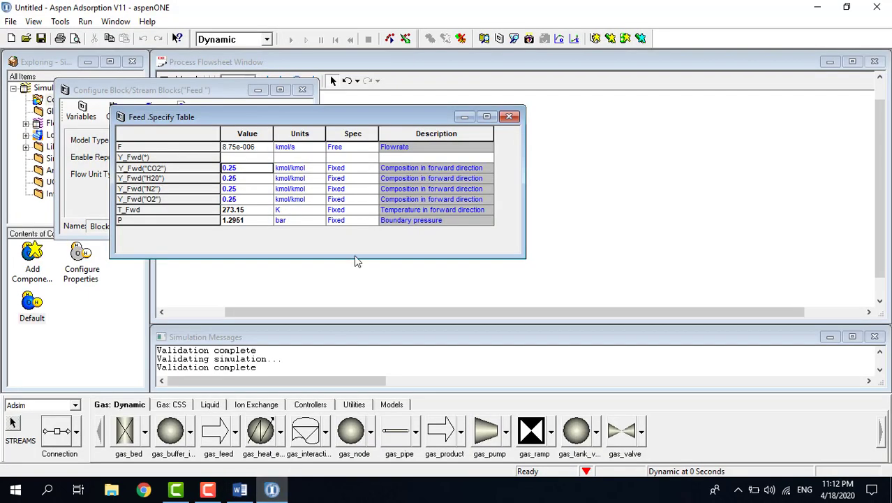
text(.0003959)
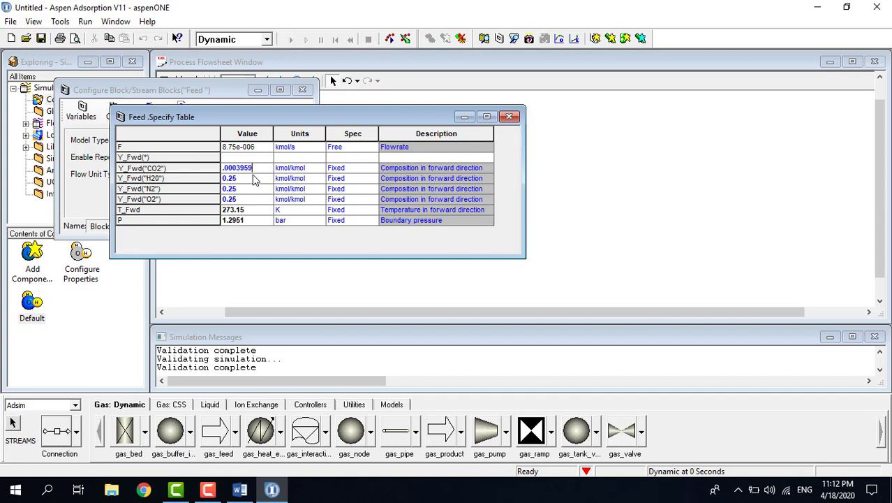
key(Tab)
- Set the Feed's Y_Fwd("H20") composition to 0.0003959 kmol/kmol
click(248, 180)
key(BackSpace)
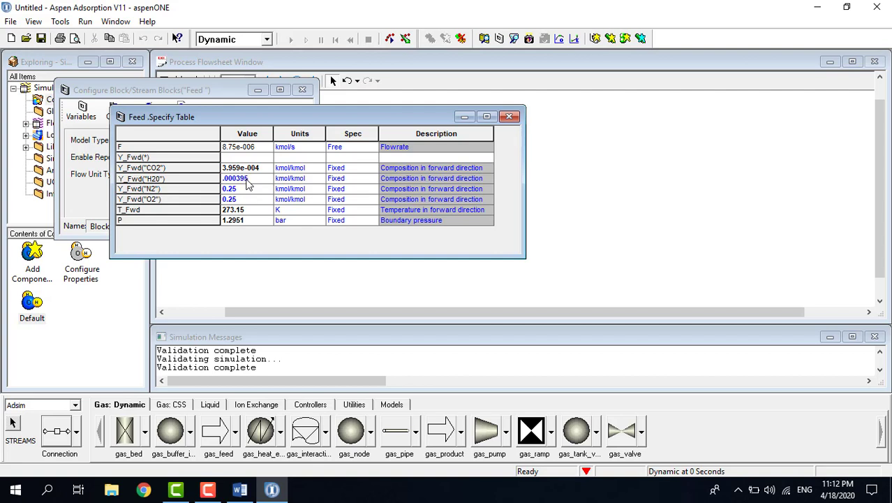
key(Tab)
- Look up the N2 fraction in the Word document and set the Feed's Y_Fwd("N2") composition to 0.789375 kmol/kmol
click(244, 189)
click(240, 490)
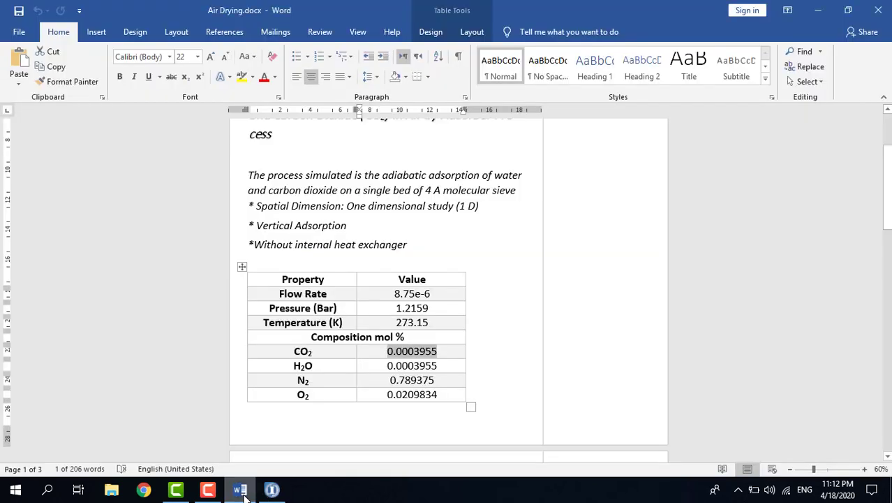
click(242, 492)
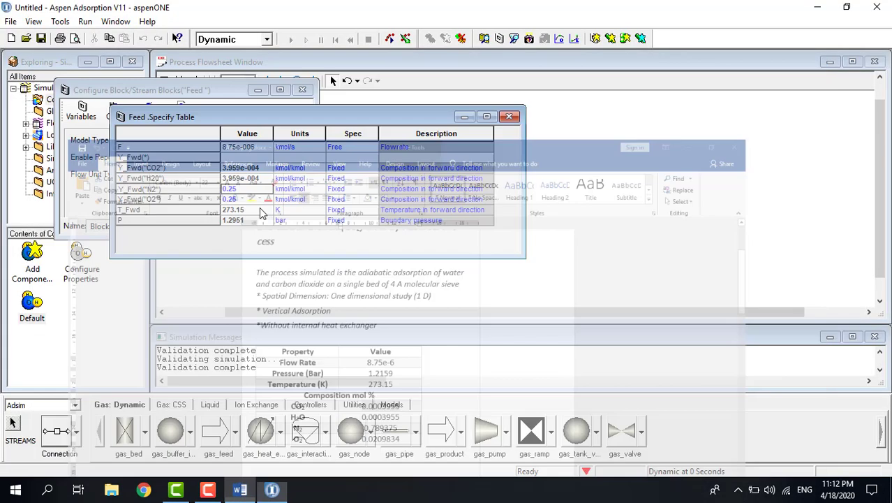
key(BackSpace)
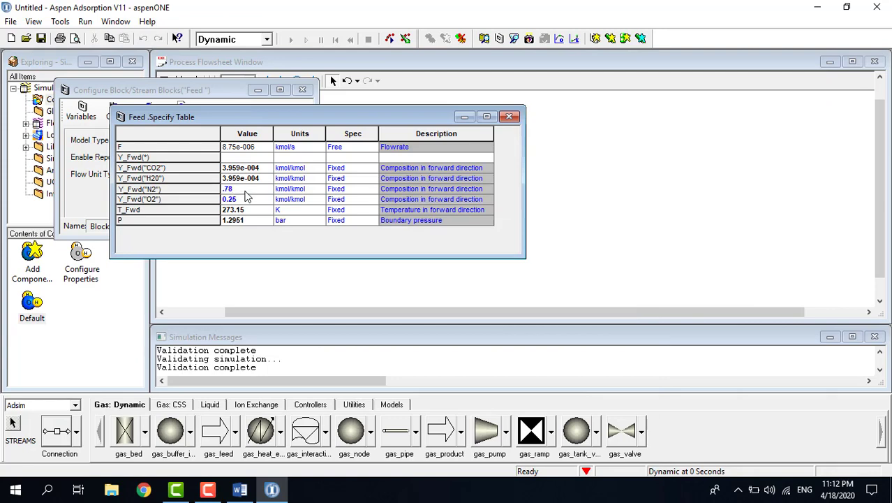
click(238, 491)
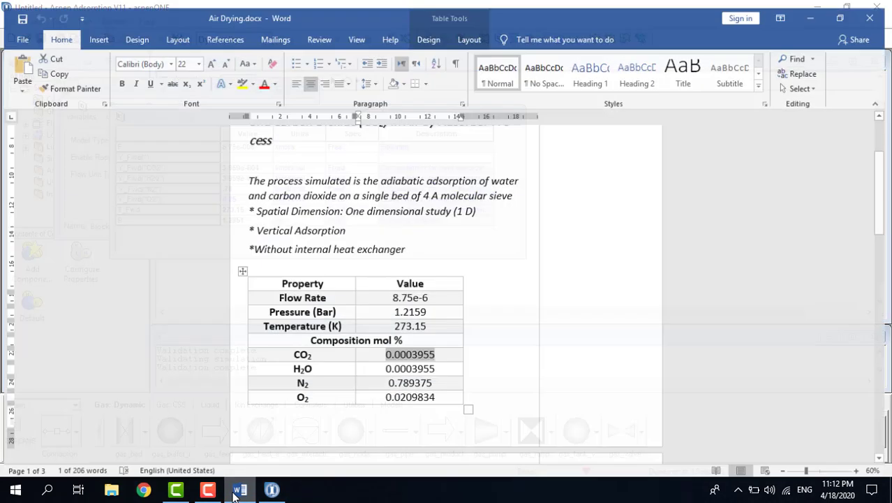
click(236, 492)
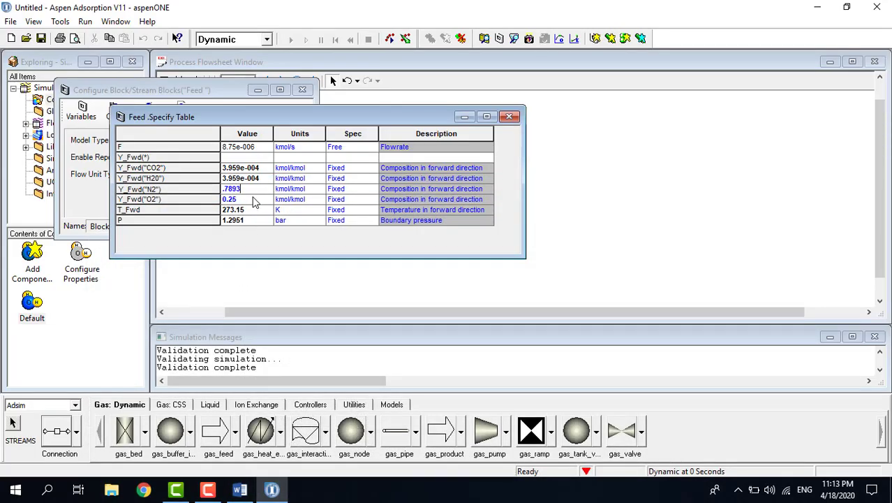
key(Tab)
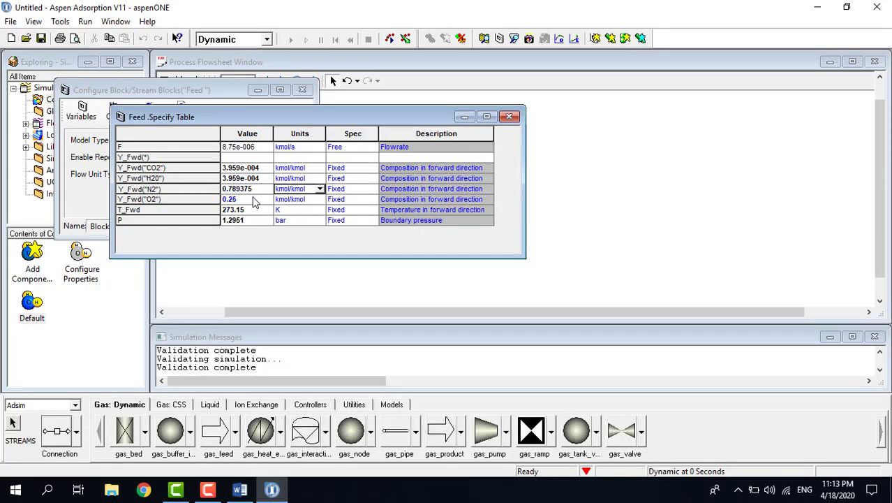
- Switch to the Air Drying Word document and correct the O2 fraction in the composition table to 0.209834
click(256, 200)
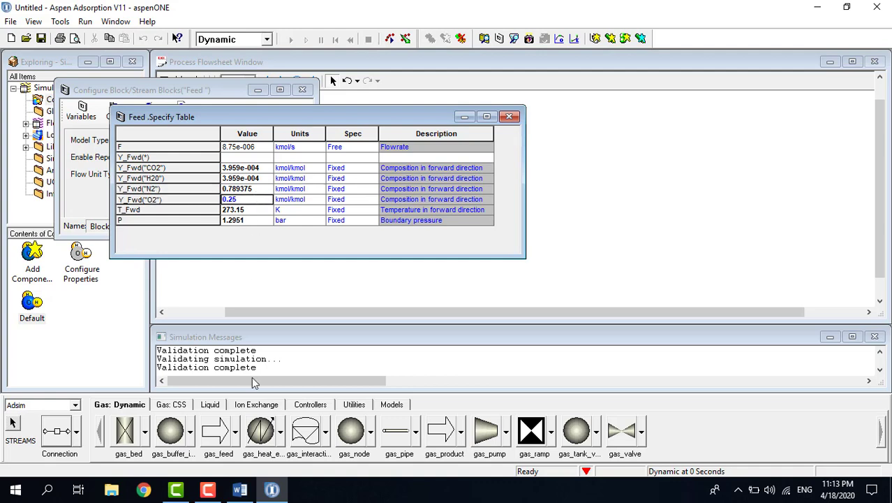
click(240, 491)
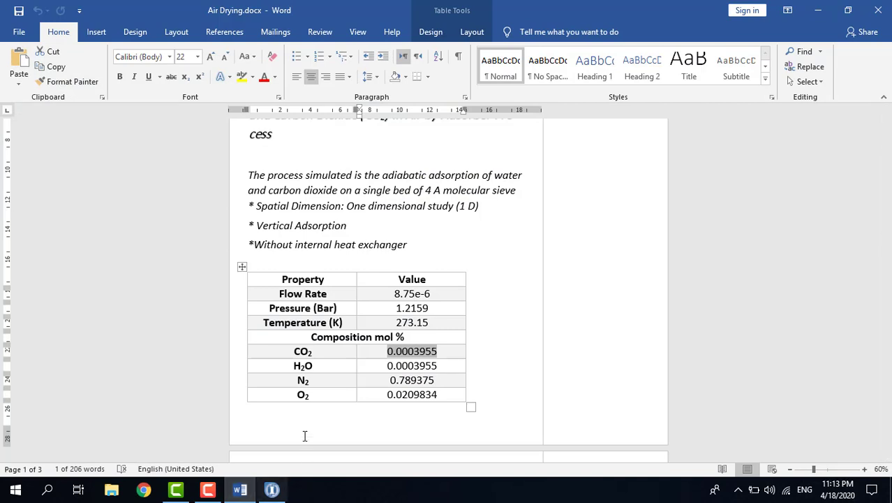
click(400, 394)
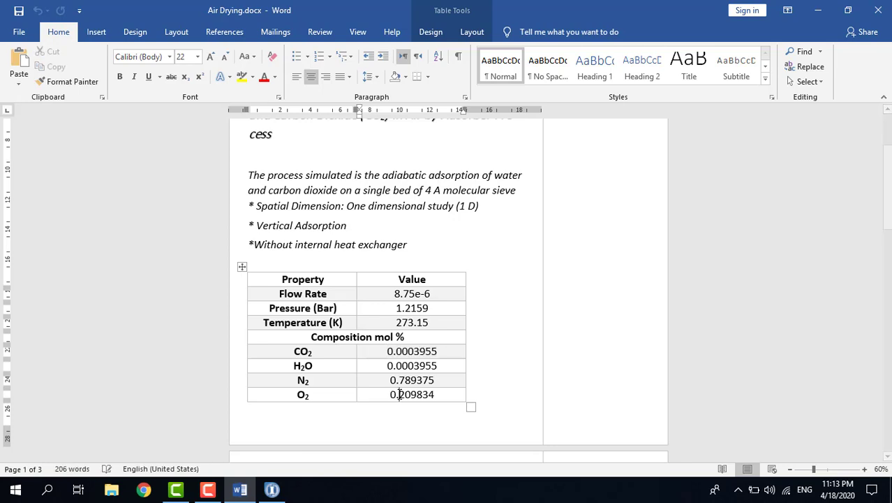
key(BackSpace)
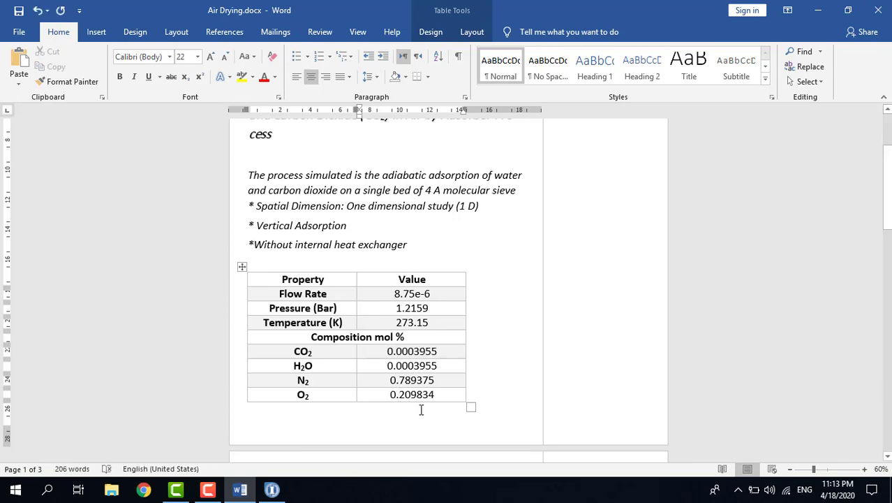
- Return to Aspen Adsorption, set the Feed's Y_Fwd("O2") composition to 0.209834 kmol/kmol, and close the Feed configuration
click(272, 489)
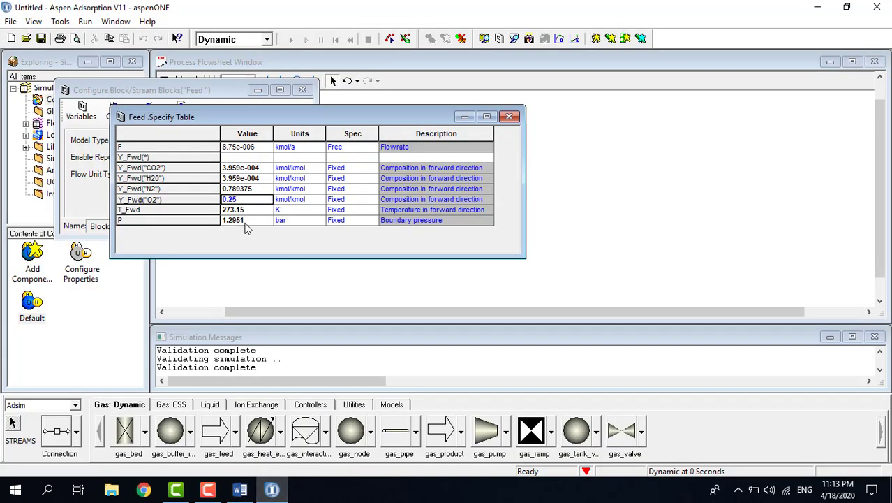
key(BackSpace)
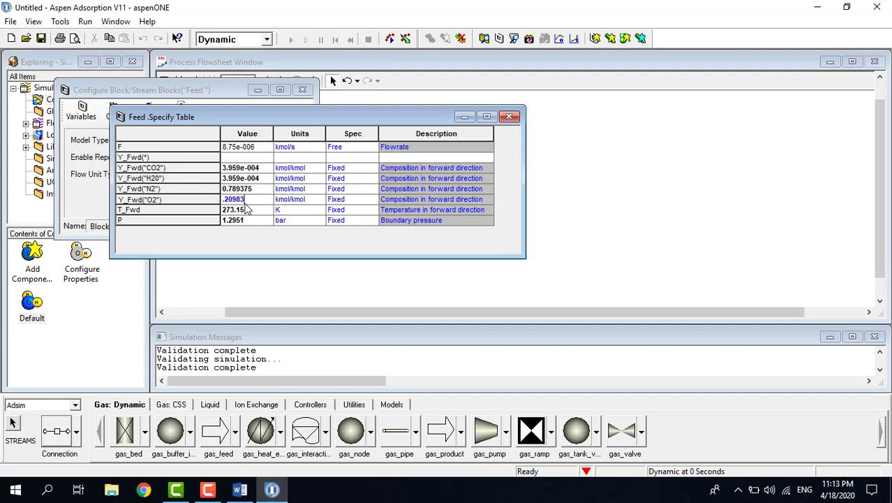
key(Tab)
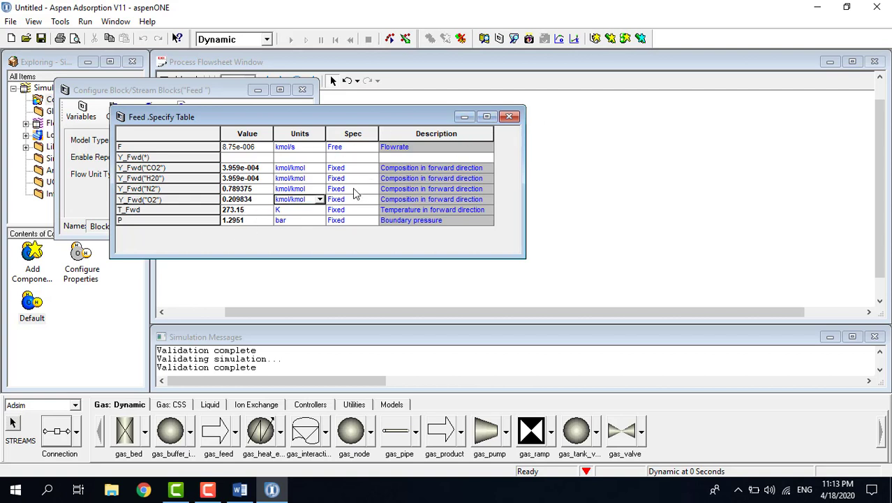
click(509, 116)
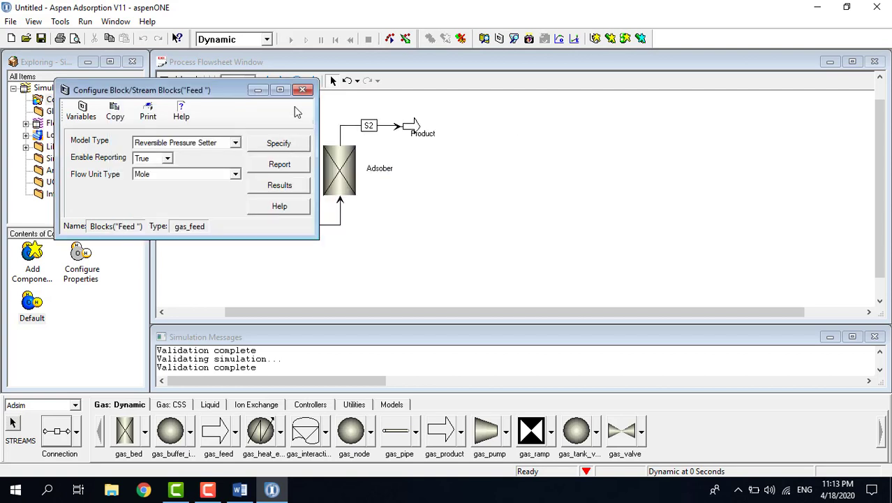
click(302, 89)
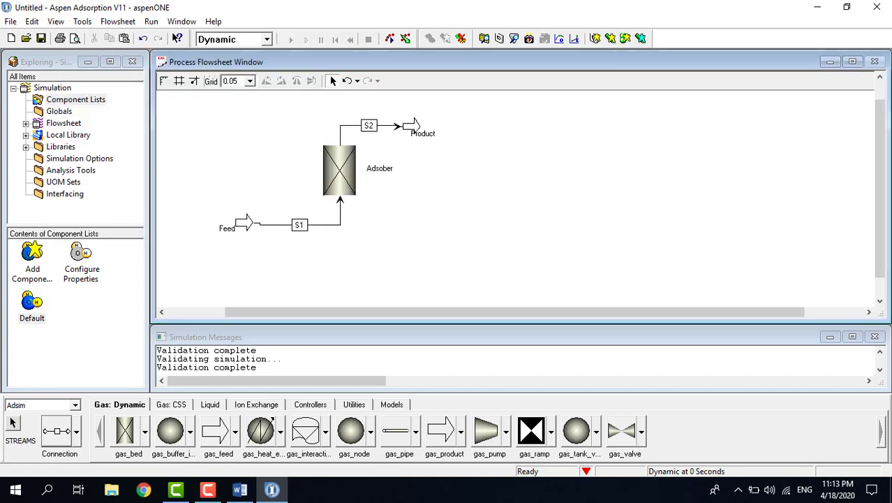
- Open the Product block's specification table and set its Y_Rev("CO2") and Y_Rev("H20") compositions to 0
click(341, 180)
double_click(415, 130)
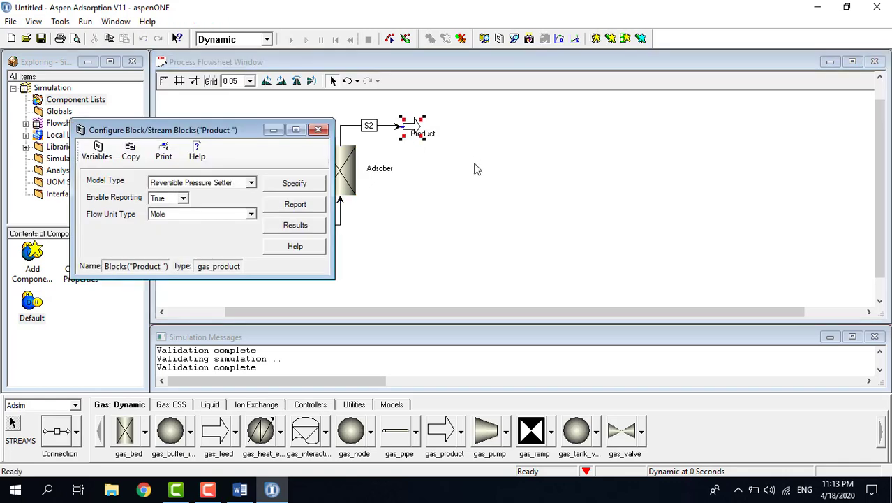
click(304, 183)
click(217, 199)
text(0)
key(Return)
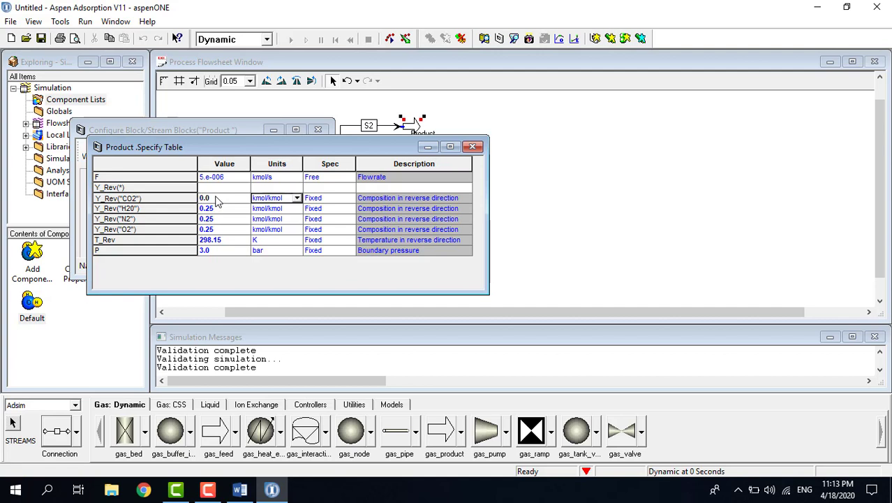
click(214, 209)
text(0)
key(Return)
- Set the Product's reverse compositions Y_Rev("N2") to 0.79 and Y_Rev("O2") to 0.21 kmol/kmol
click(220, 221)
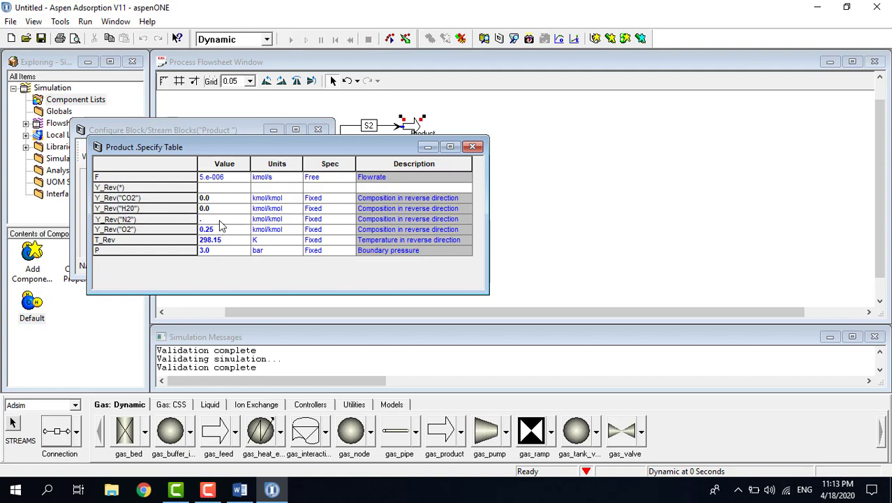
click(222, 232)
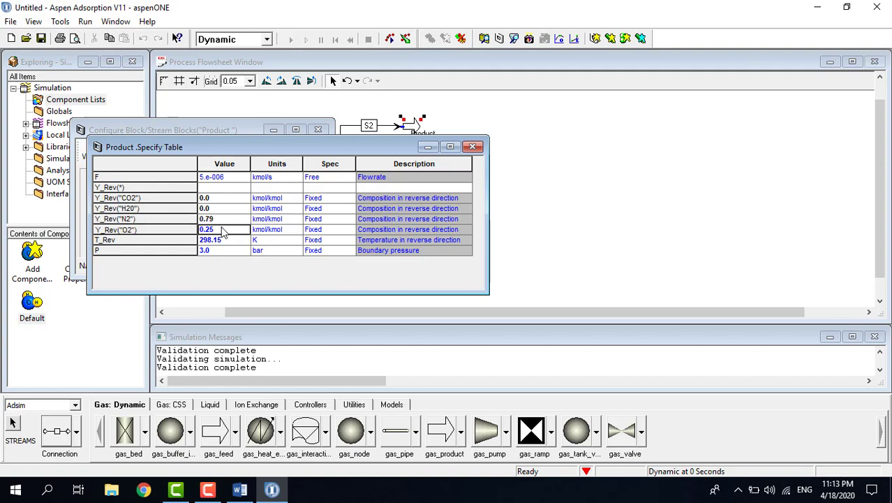
text(.21)
key(Tab)
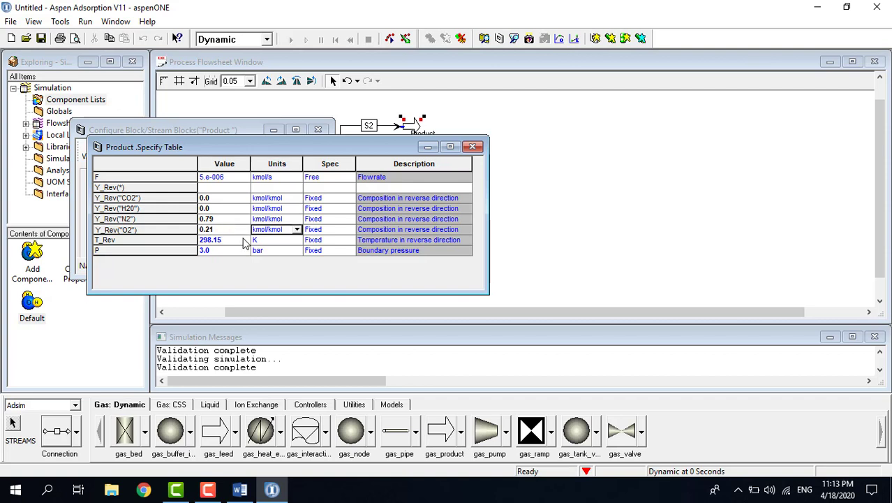
- Change the Product boundary pressure P specification to Free and close the Product configuration
click(223, 251)
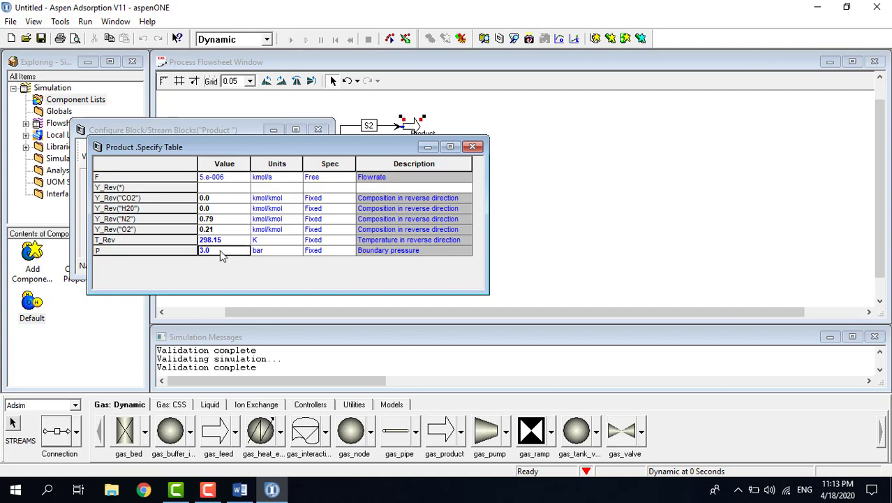
click(333, 251)
click(348, 251)
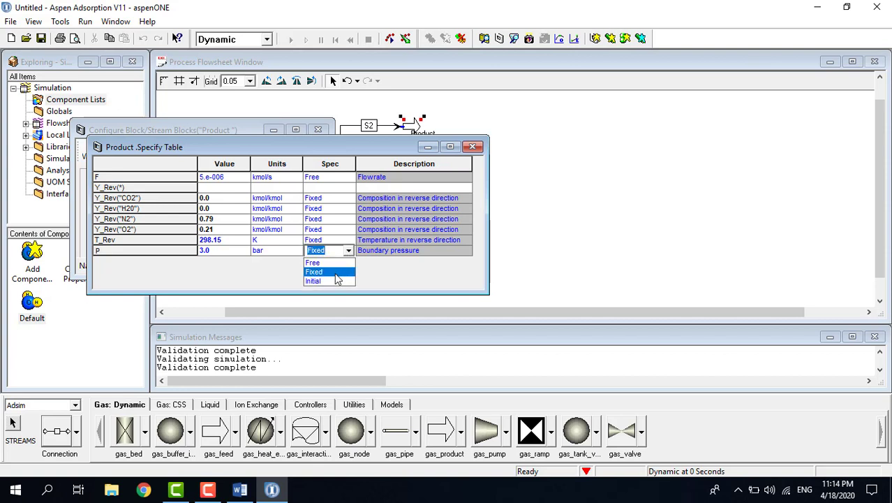
click(334, 262)
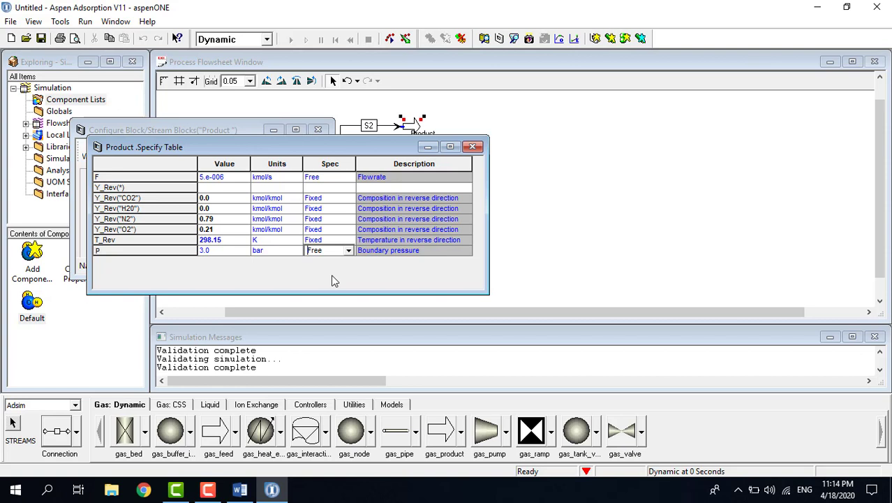
click(473, 146)
click(317, 130)
click(462, 222)
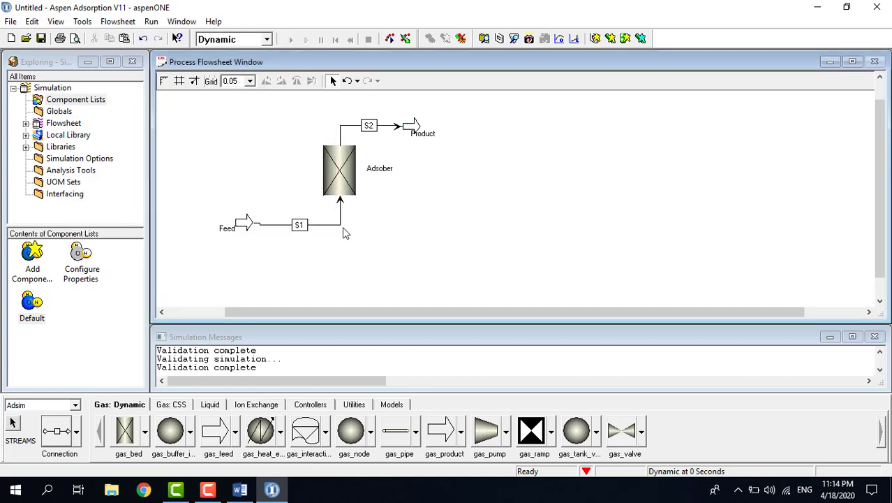
- Open the configuration of the Adsober bed and move its window up so the whole form fits on screen
click(339, 176)
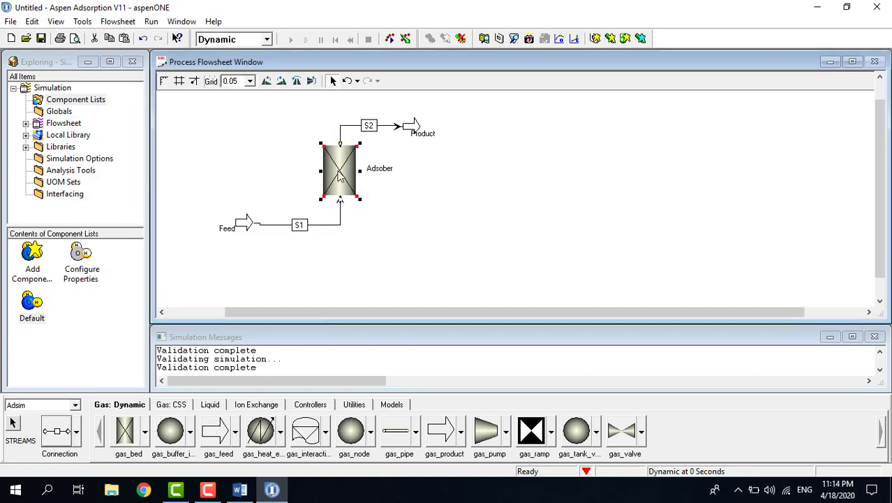
double_click(344, 179)
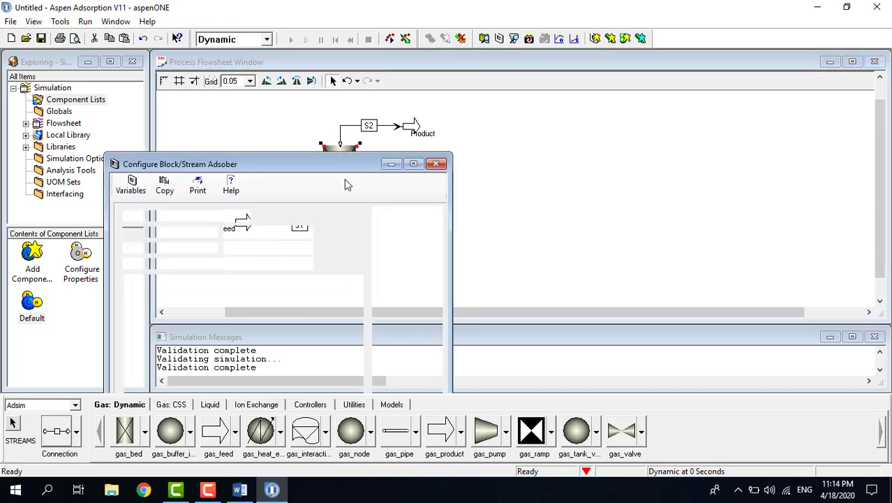
drag(542, 156, 373, 86)
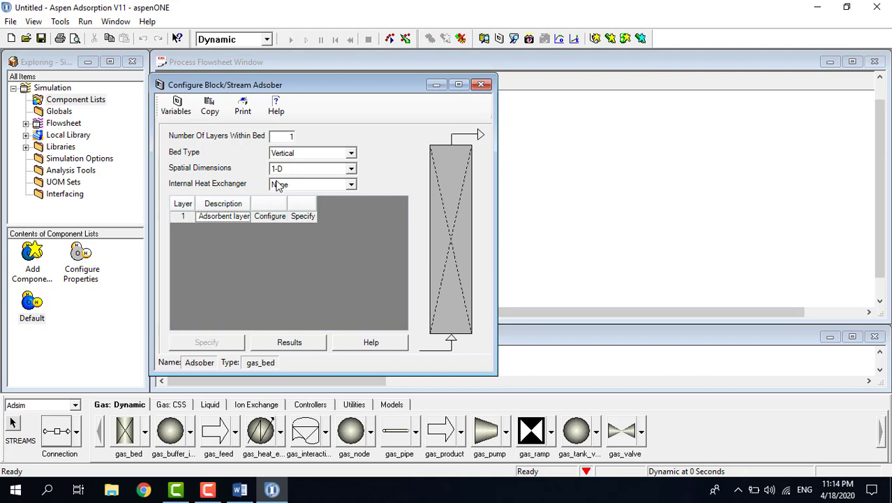
- Review the Adsorption Properties table and the list of items to select for the adsorber in the Air Drying Word document
click(239, 489)
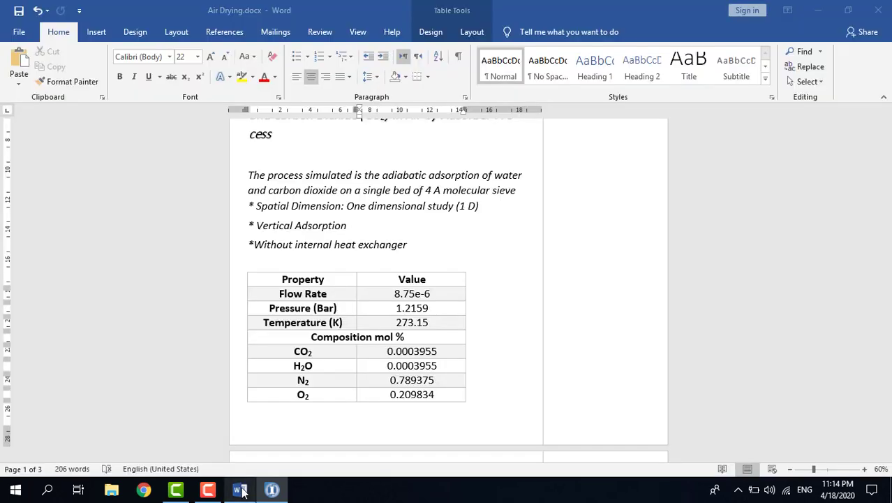
scroll(570, 316, down, 5)
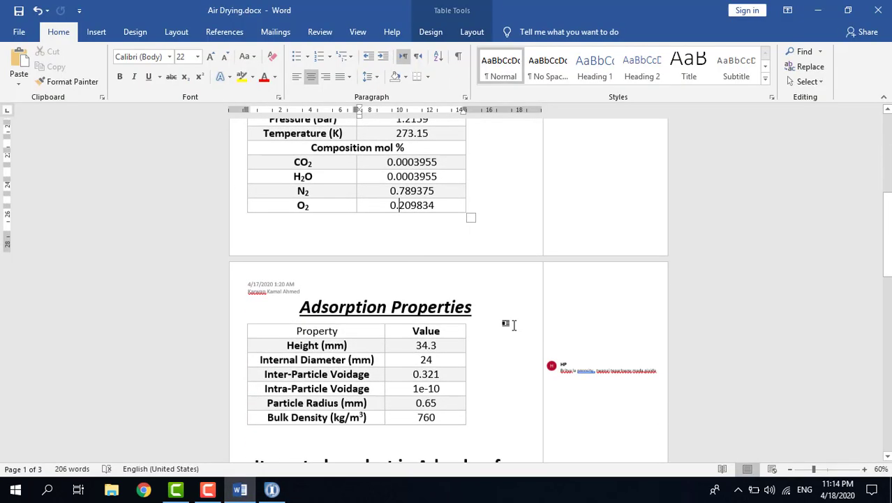
scroll(413, 334, down, 1)
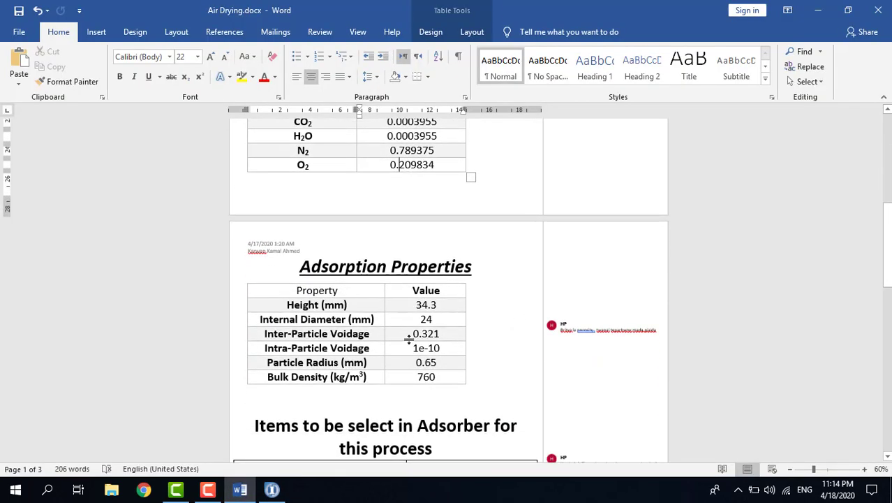
scroll(408, 335, down, 1)
scroll(427, 270, down, 1)
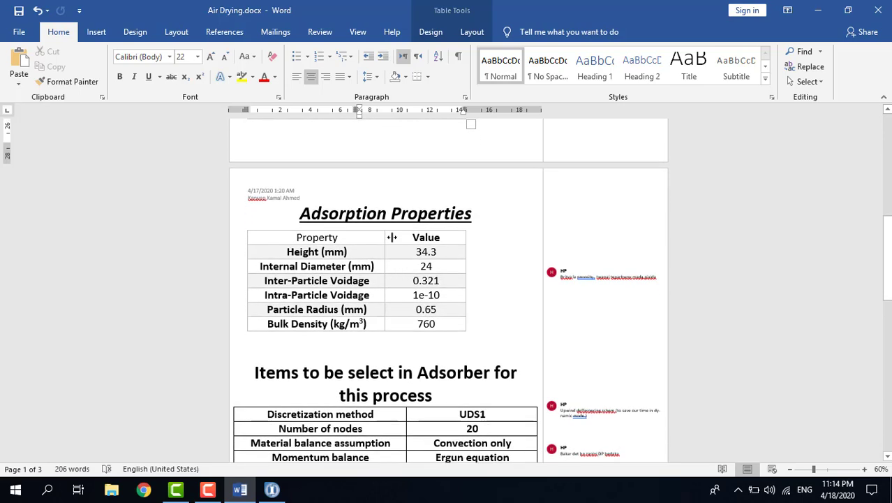
scroll(364, 259, down, 2)
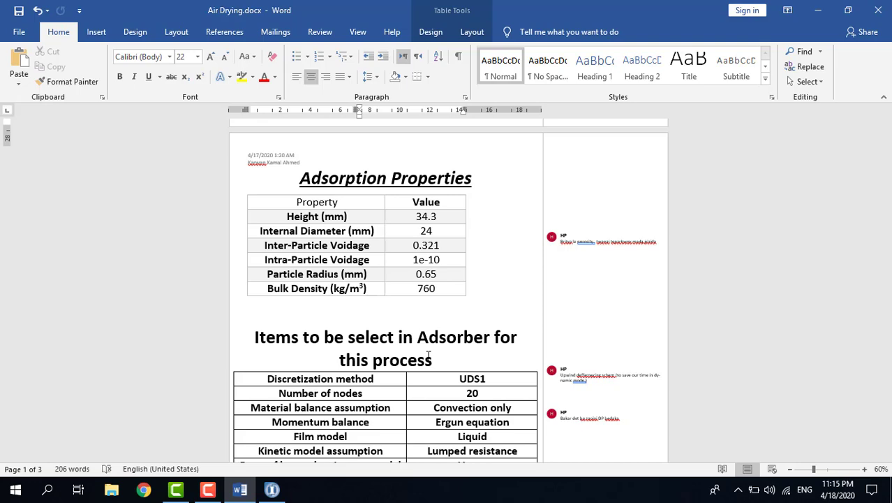
scroll(428, 356, down, 4)
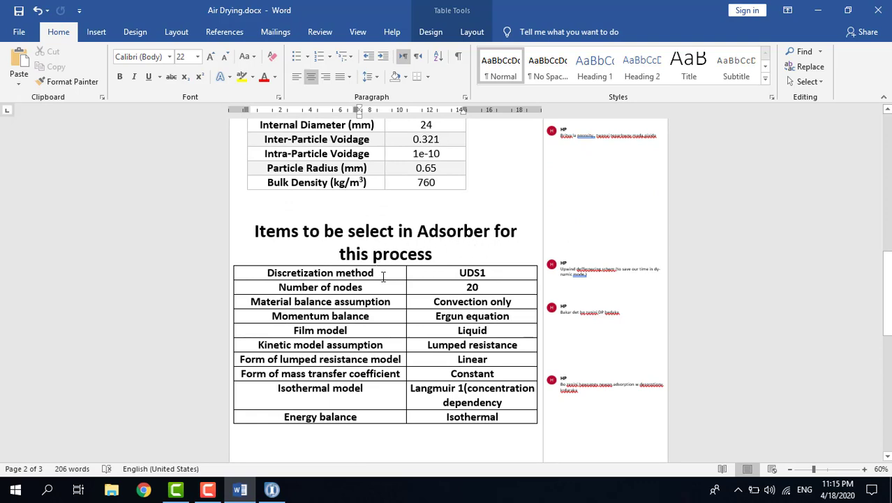
click(272, 491)
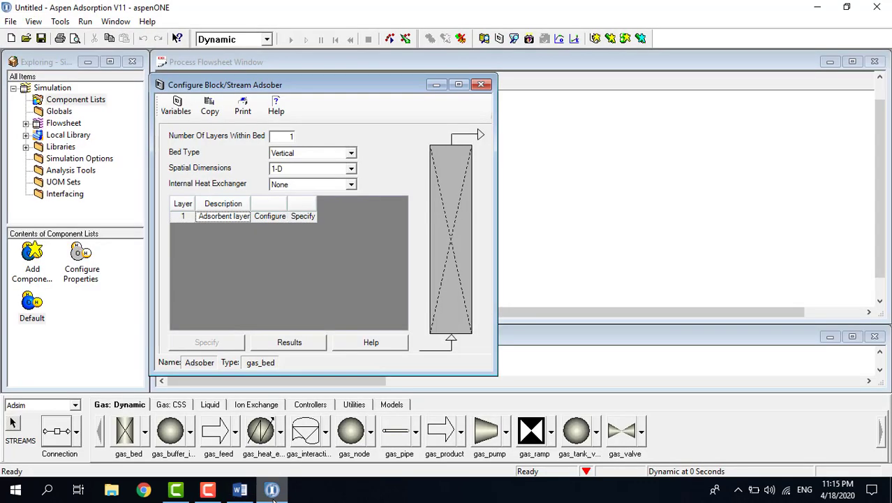
click(239, 492)
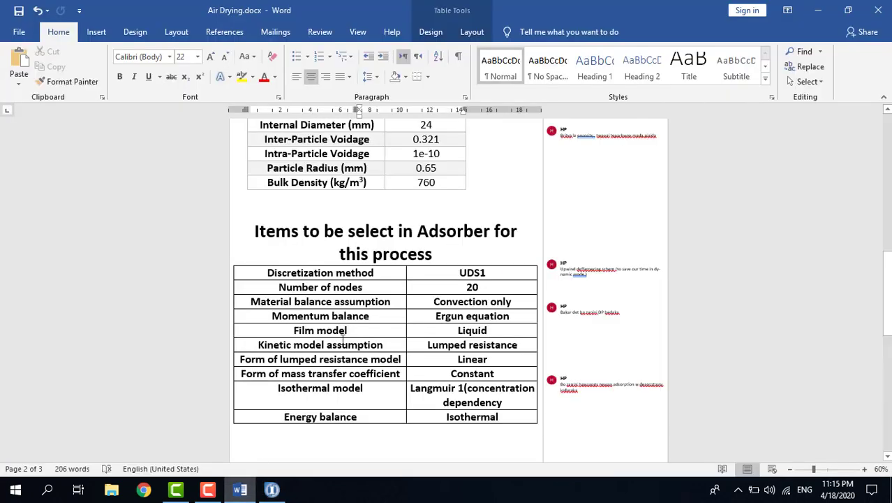
- Compare the Adsober bed's type, spatial dimensions and internal heat exchanger settings with the process description in the Air Drying Word document
scroll(328, 353, up, 10)
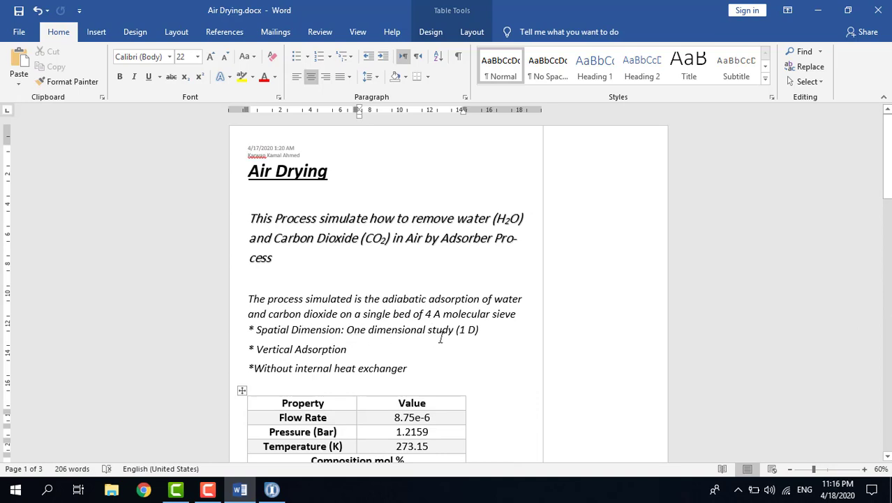
click(272, 489)
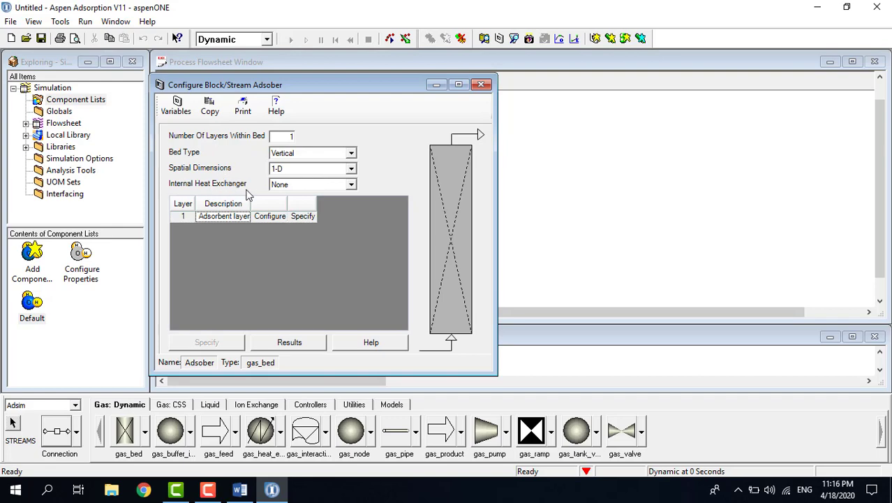
click(239, 489)
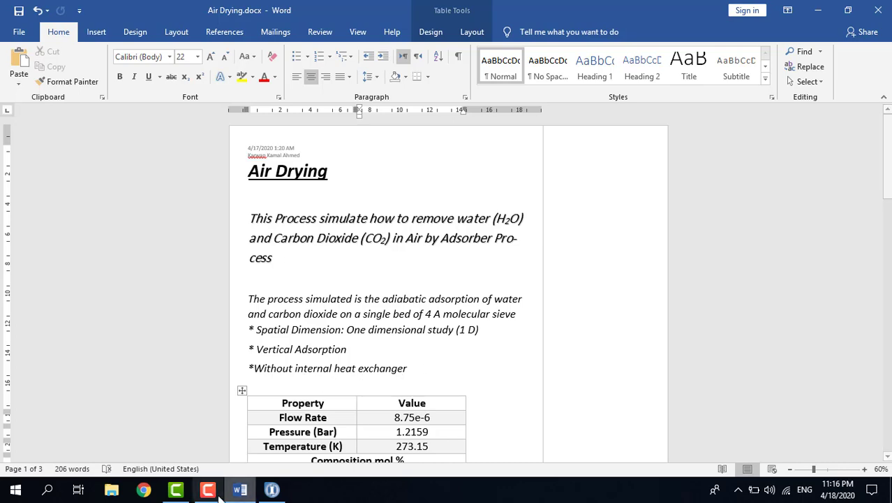
click(239, 489)
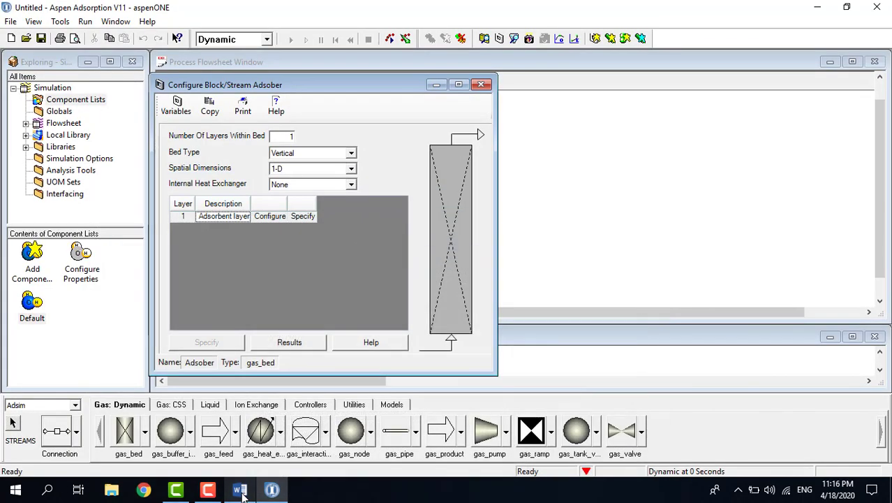
click(240, 489)
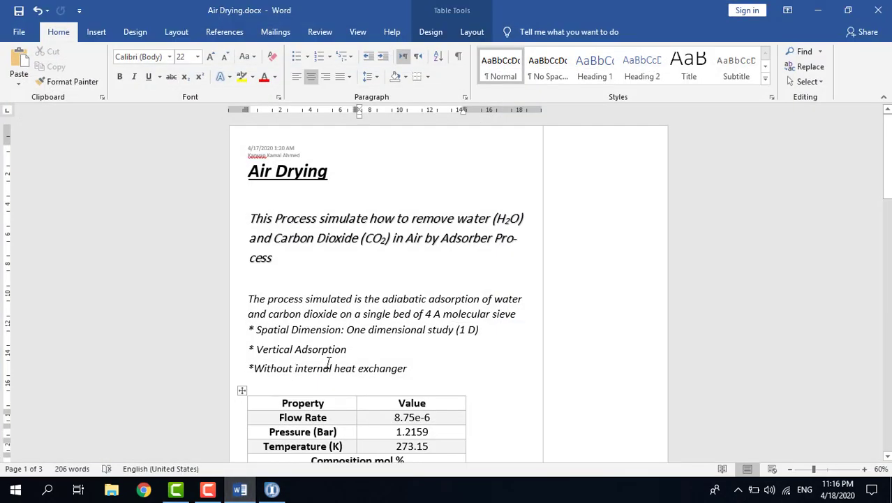
click(240, 489)
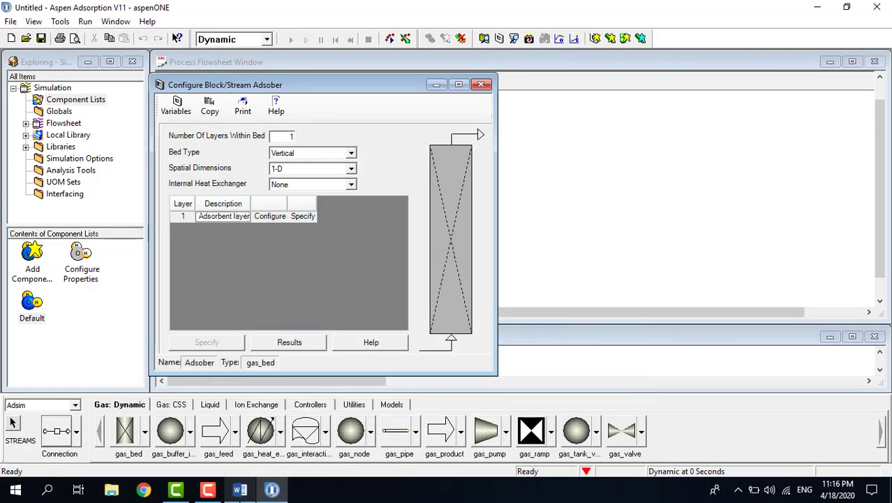
- Open the configuration of the Adsober bed's adsorbent layer 1, dismiss the error dialog and reposition the layer's window
double_click(454, 263)
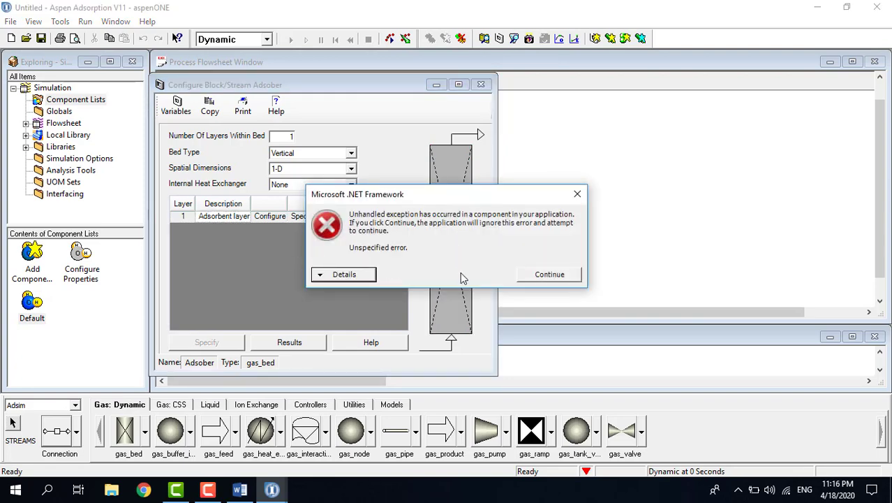
click(550, 274)
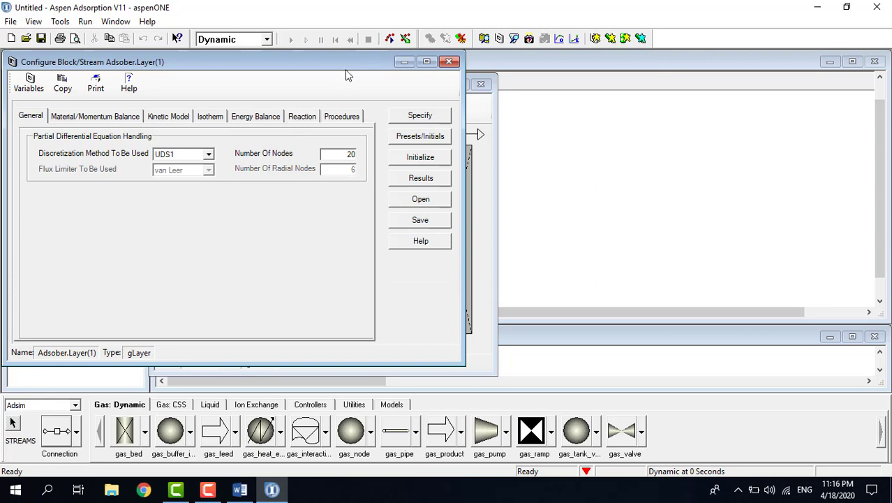
drag(344, 64, 430, 62)
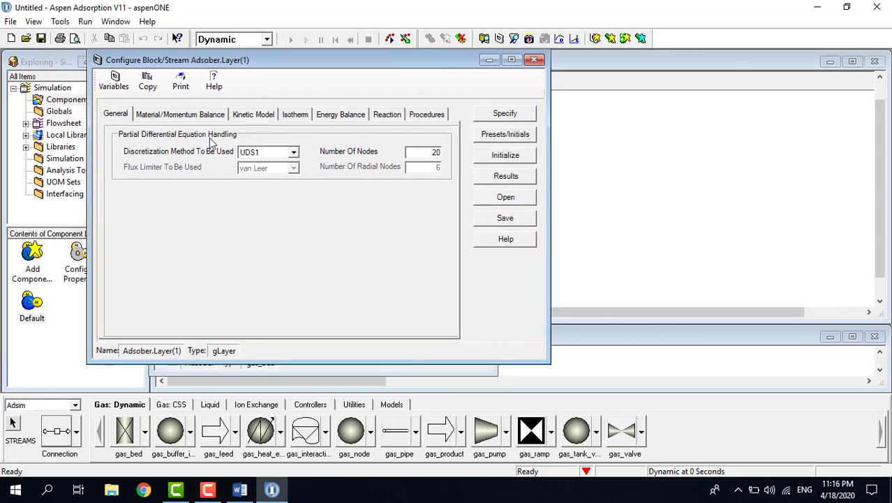
click(207, 490)
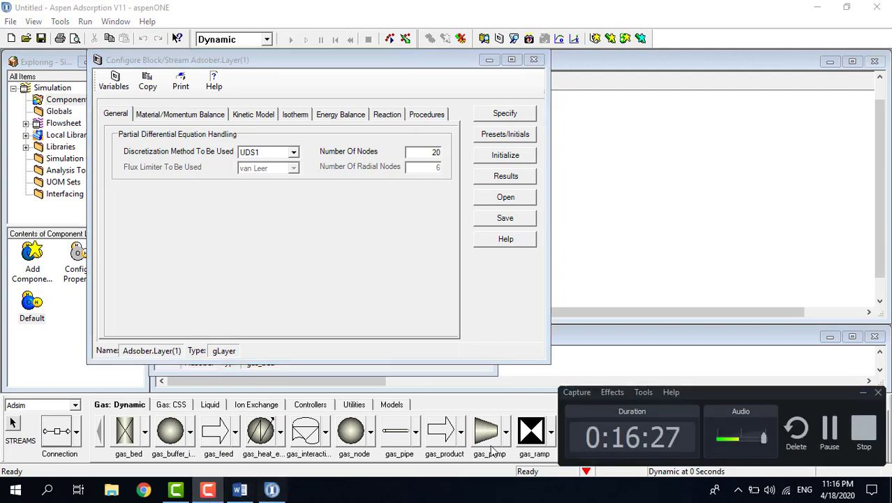
click(830, 431)
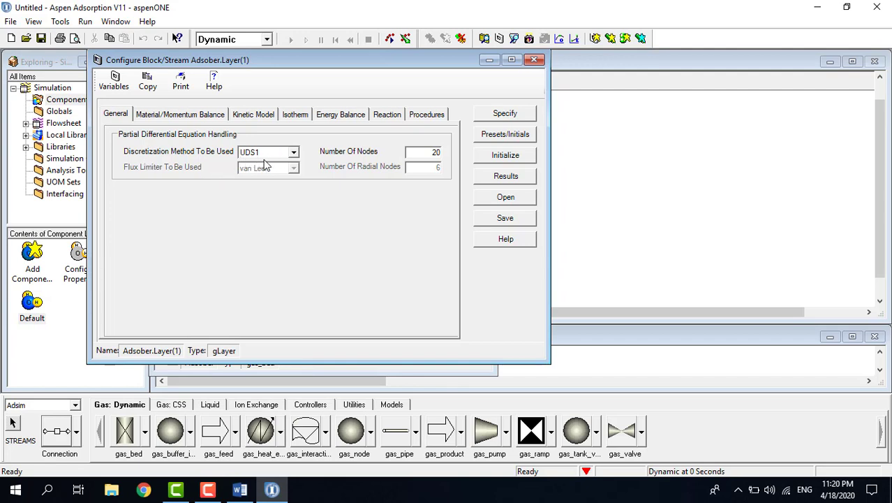
- Check the layer's discretization method and number of nodes against the adsorber item list in the Air Drying Word document
click(240, 489)
scroll(391, 368, down, 10)
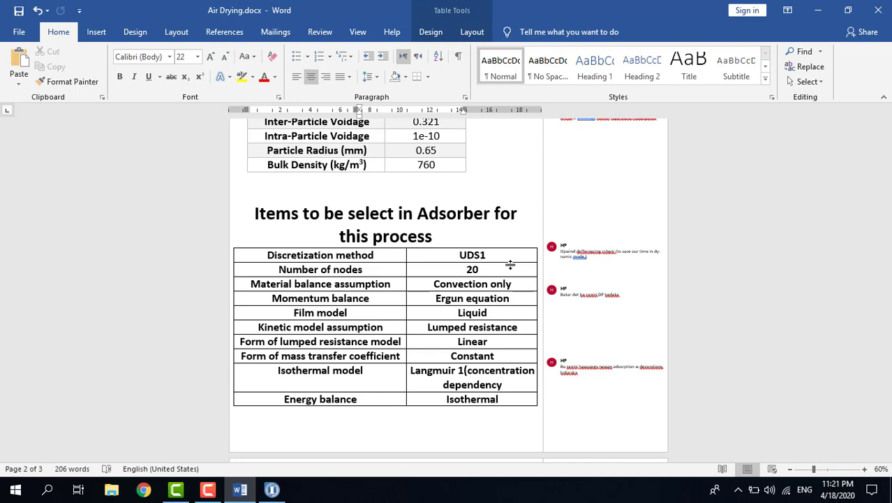
click(271, 489)
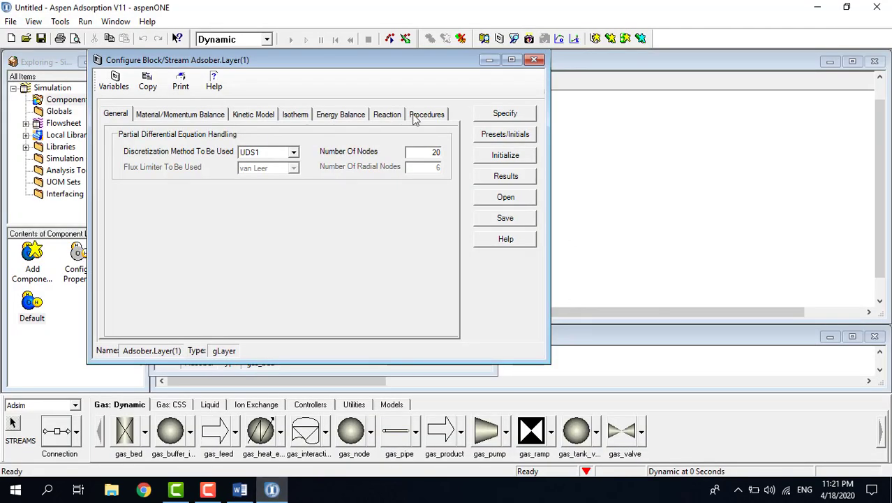
click(294, 153)
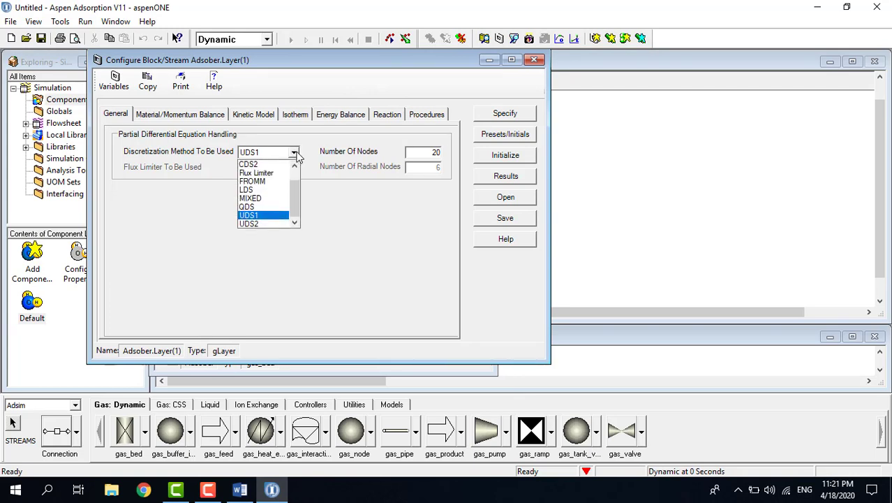
click(294, 153)
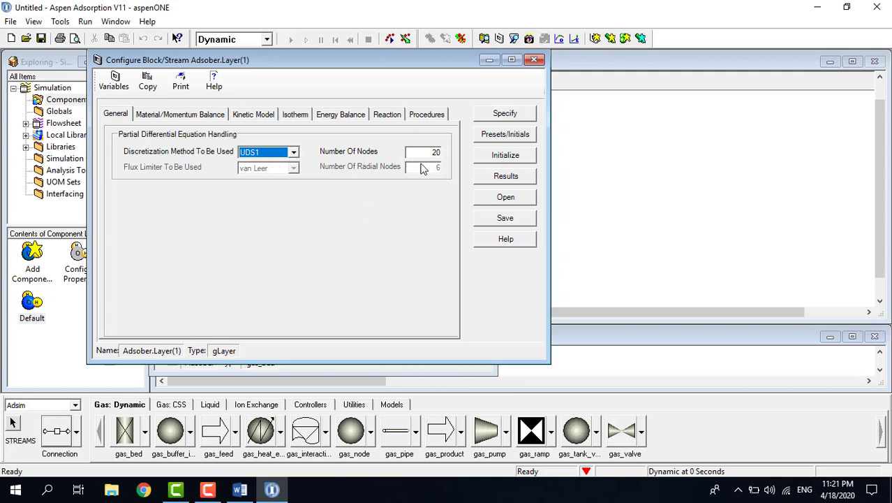
- Set the layer's material balance assumption to Convection Only and its momentum balance assumption to Ergun Equation, following the Word document
click(212, 120)
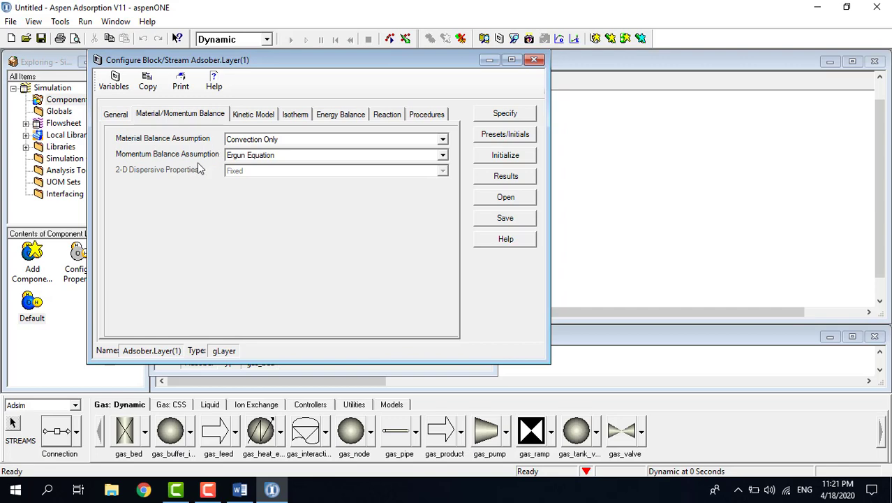
click(241, 492)
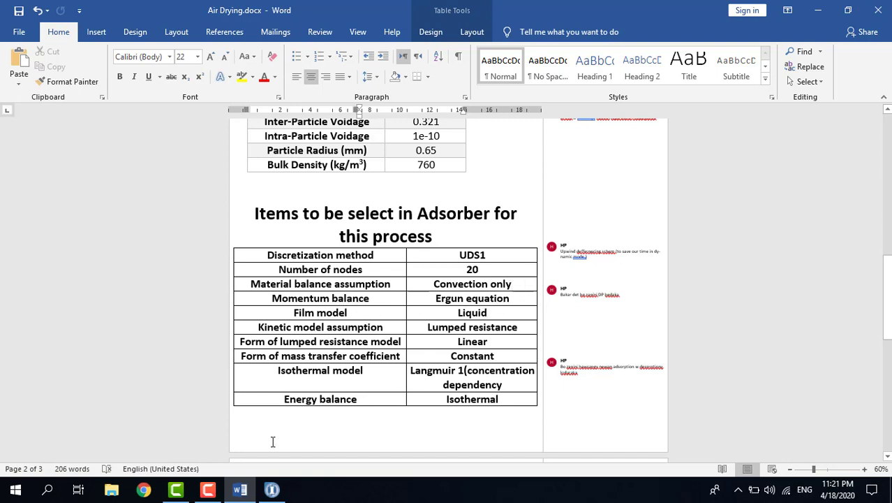
click(271, 489)
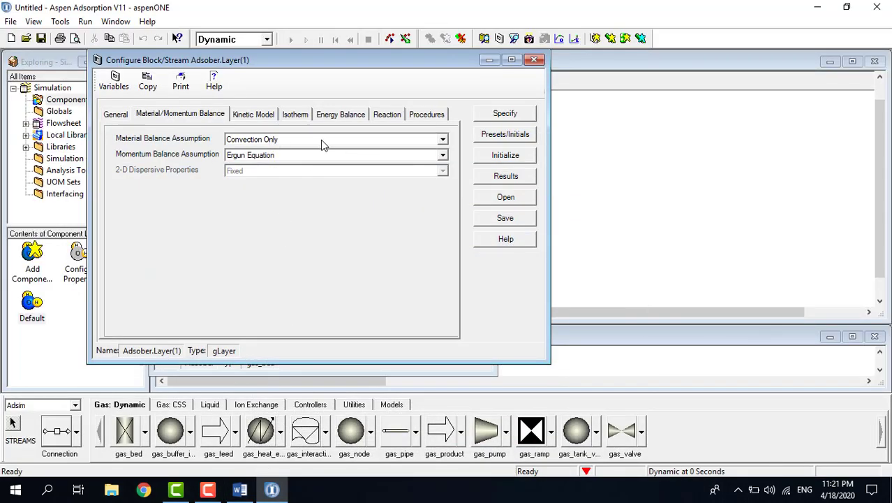
click(363, 139)
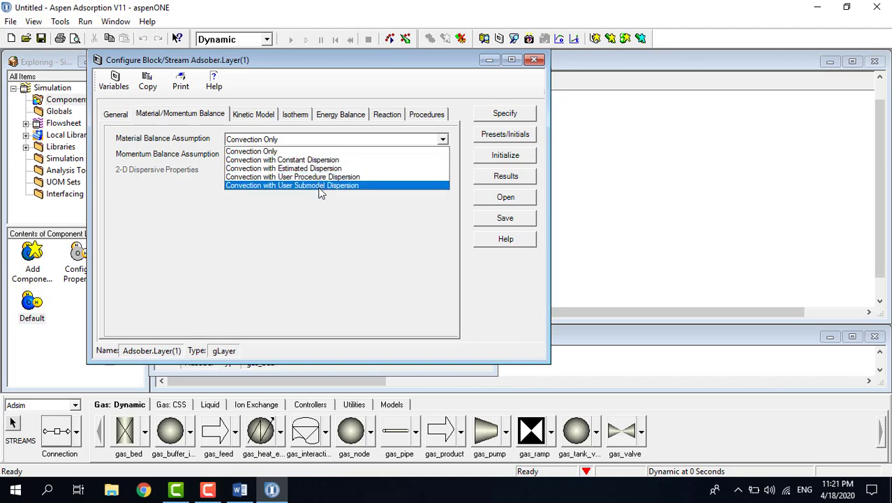
click(301, 151)
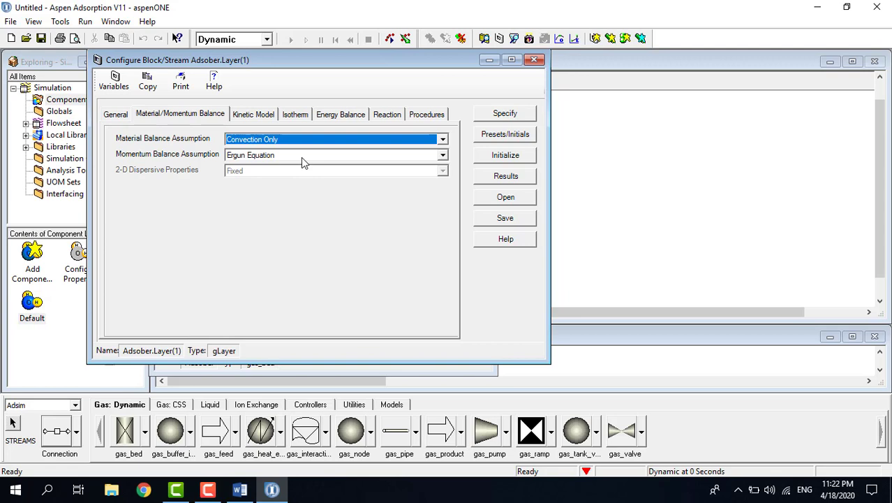
click(442, 155)
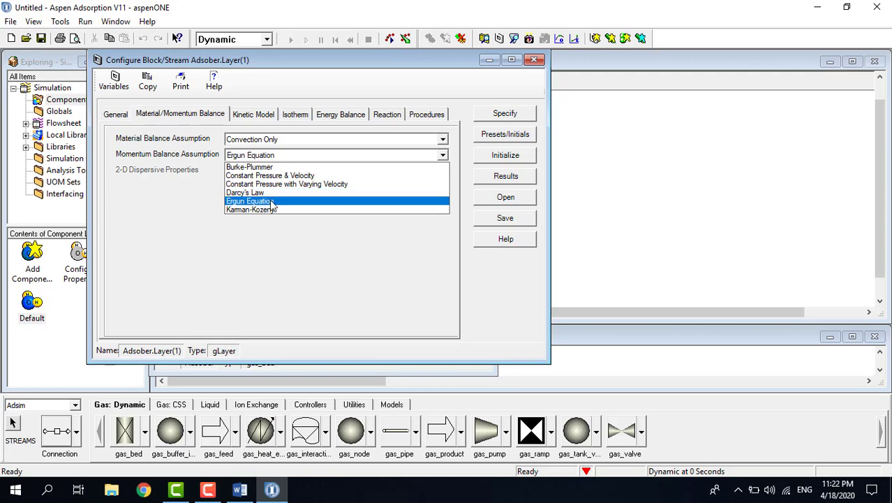
click(272, 202)
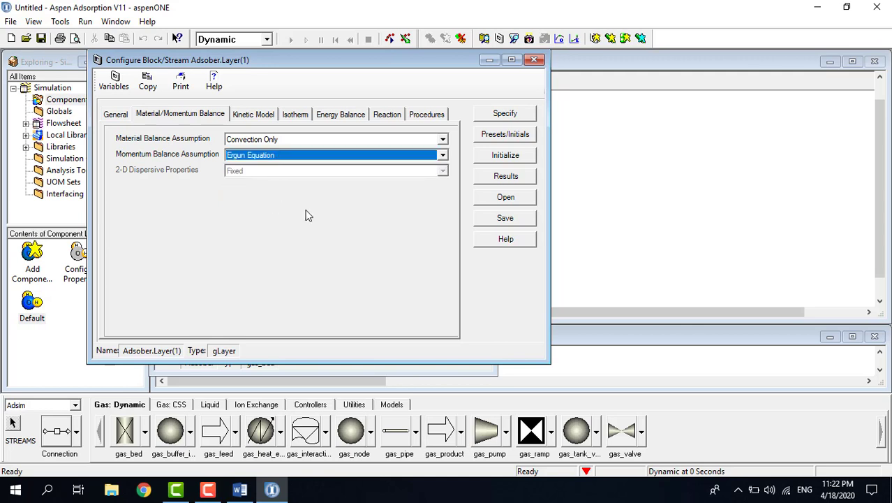
- Look up the film model in the Word document and set the layer's Film Model Assumption to Fluid
click(259, 122)
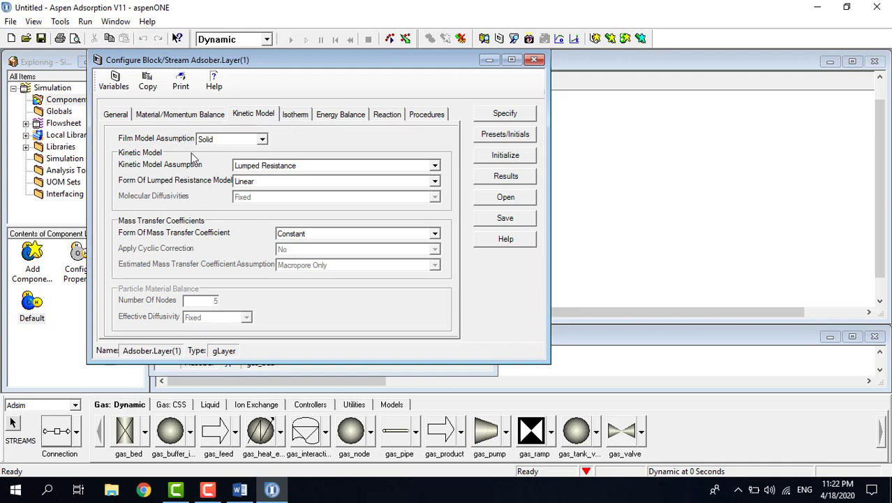
click(239, 490)
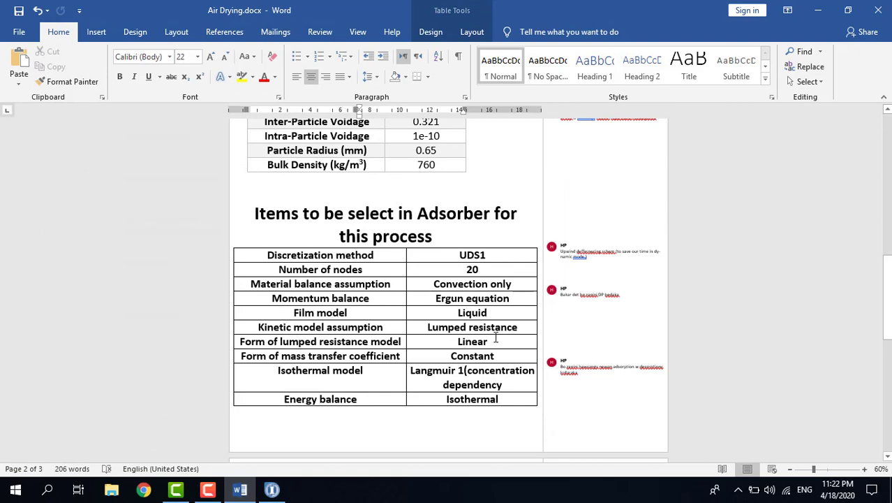
click(272, 490)
click(262, 139)
click(223, 148)
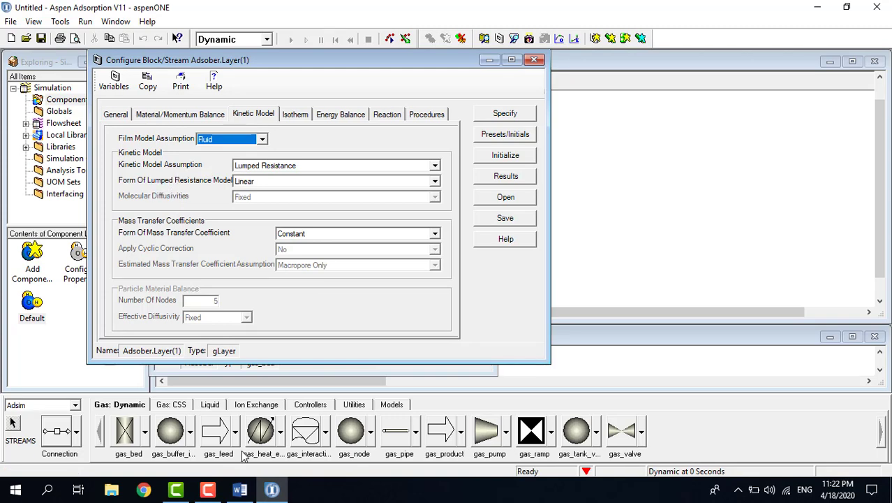
- Compare the layer's kinetic model assumption, lumped resistance form and mass transfer coefficient form with the Word document's adsorber item list
click(240, 489)
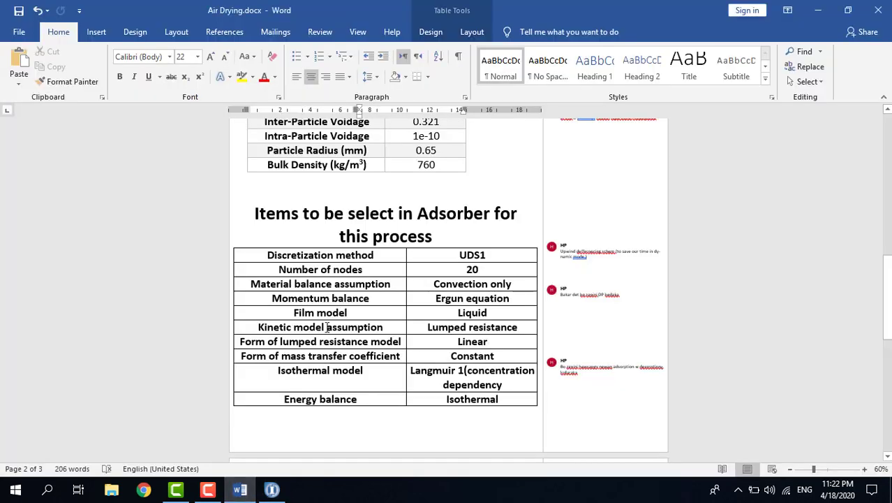
click(271, 489)
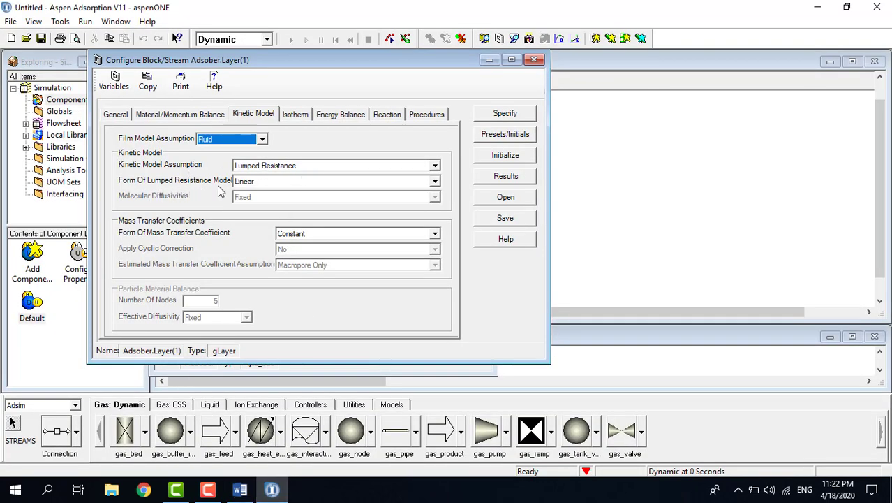
click(240, 490)
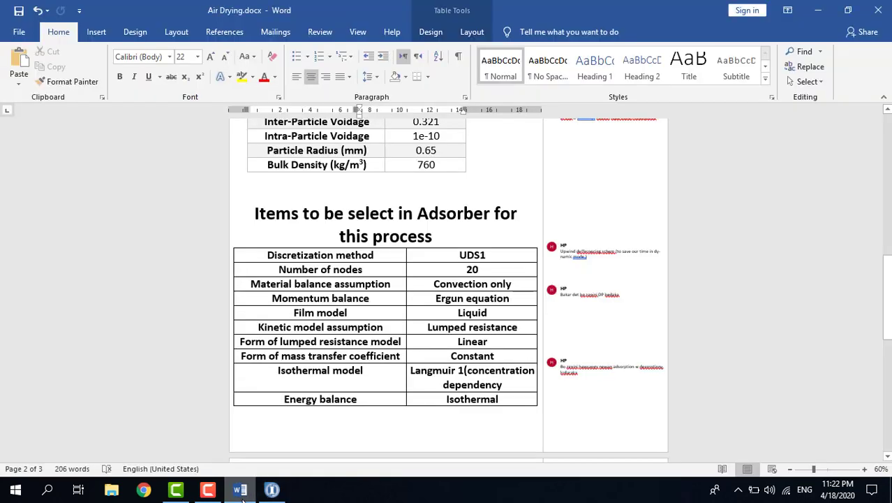
click(241, 490)
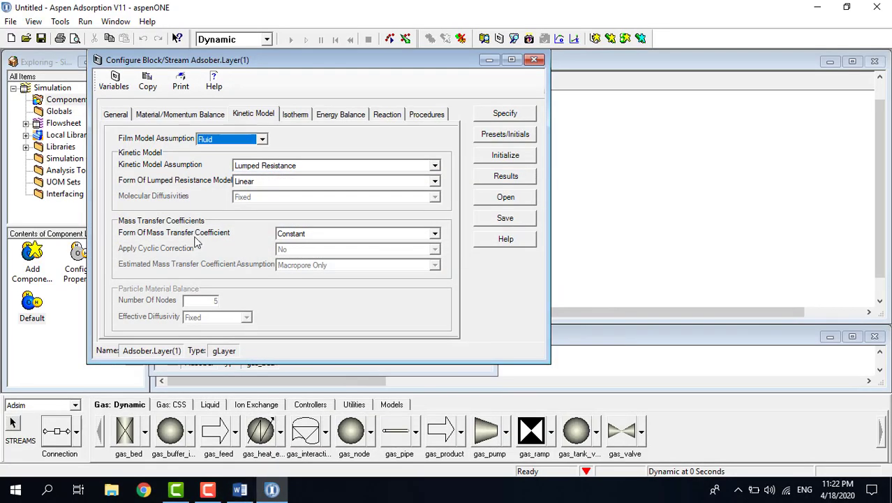
click(246, 489)
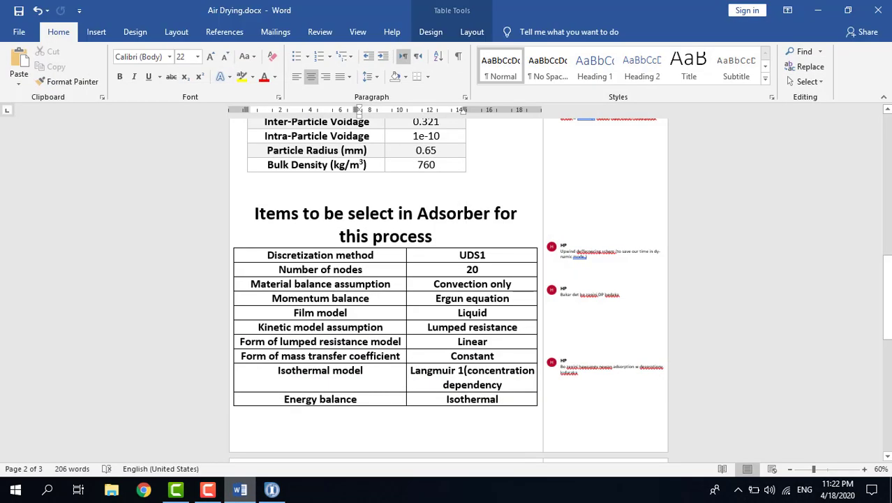
click(240, 490)
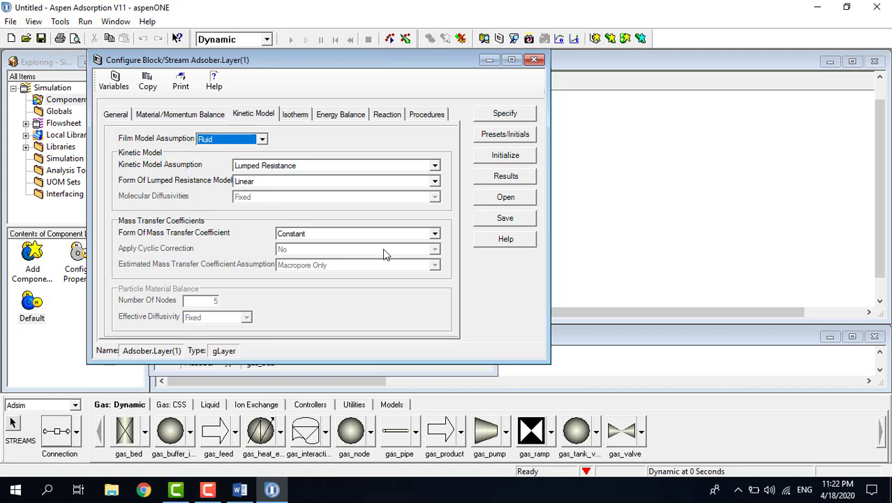
- Check the layer's assumed isotherm and isotherm dependency against the isothermal model entry in the Word document
click(300, 117)
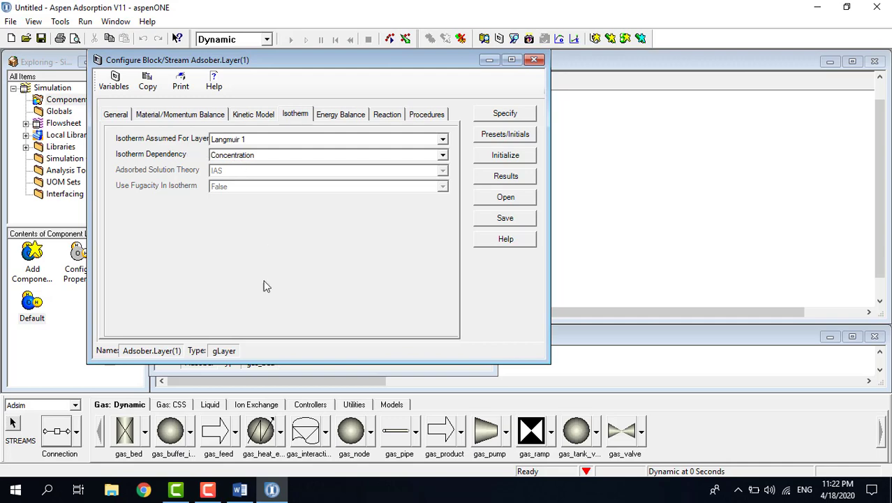
click(240, 489)
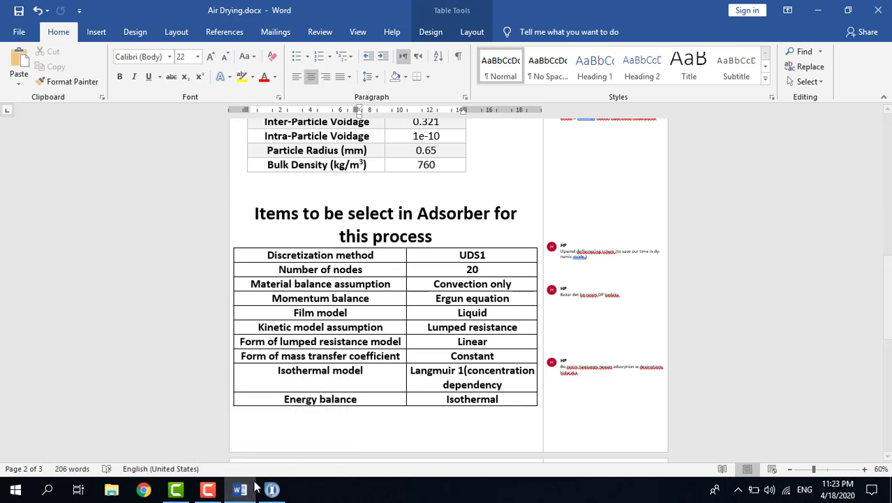
mouse_move(241, 494)
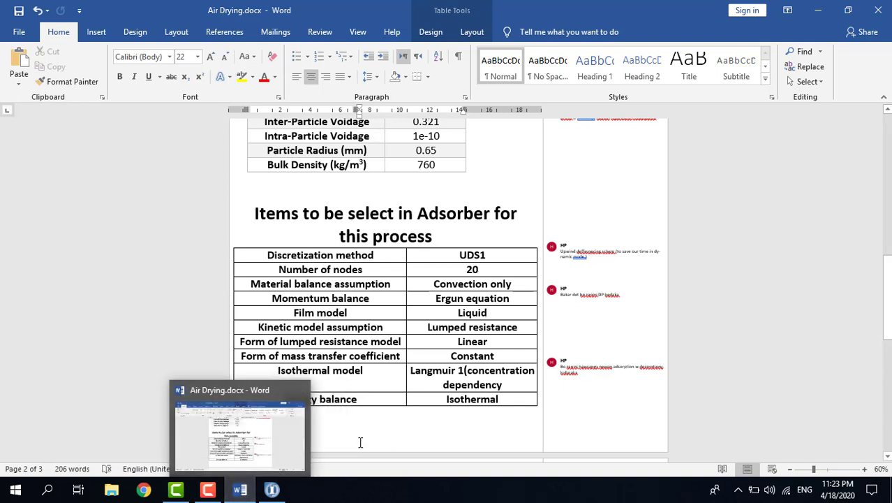
click(241, 491)
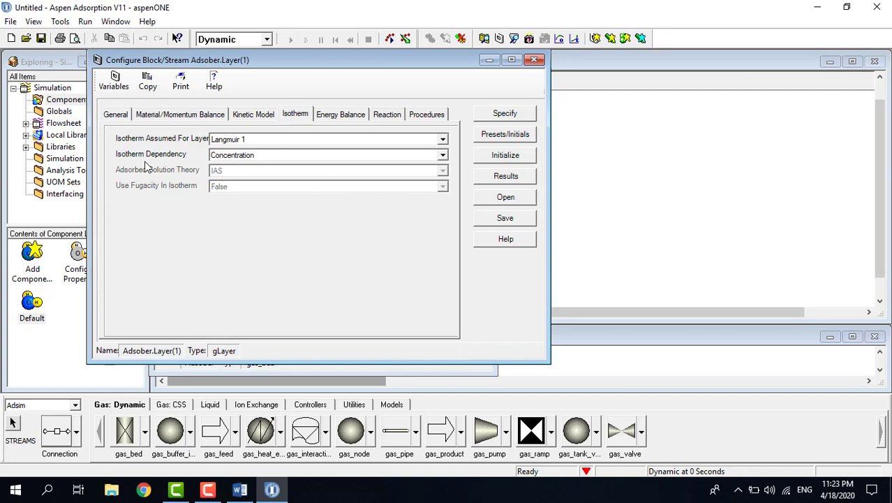
- Check the layer's energy balance assumption against the Word document and review its reaction, procedure and general settings
click(356, 114)
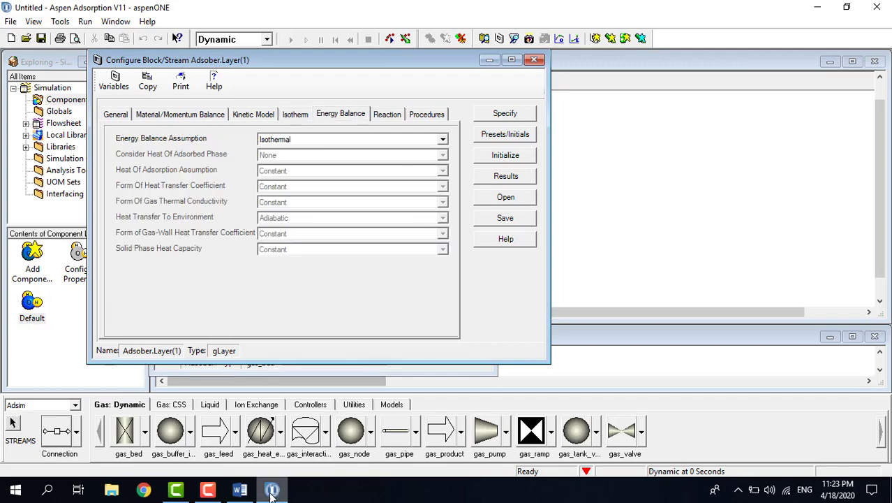
click(240, 490)
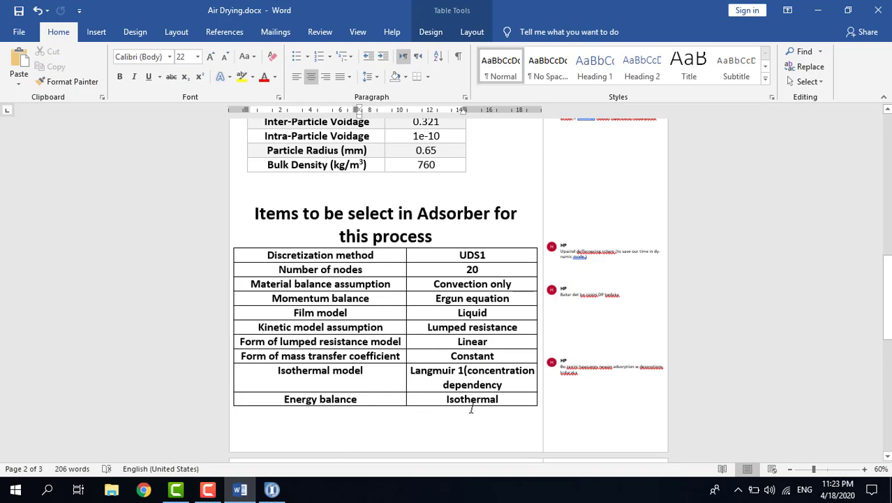
click(250, 491)
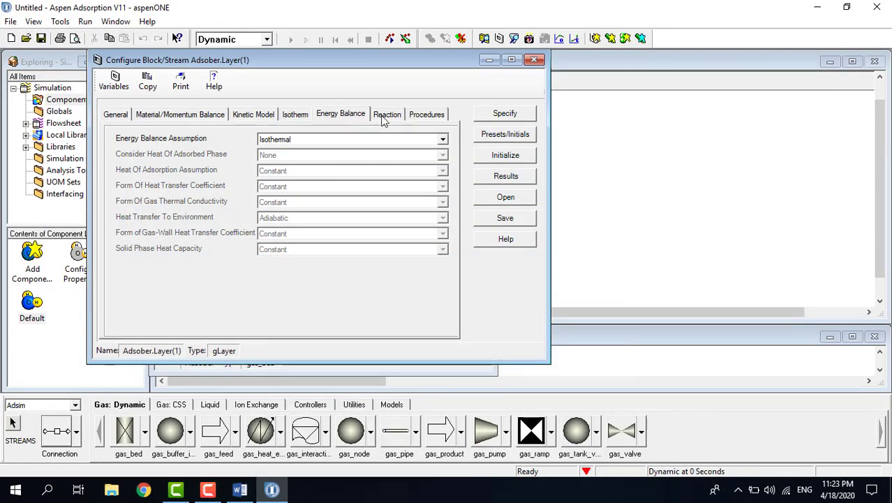
click(391, 116)
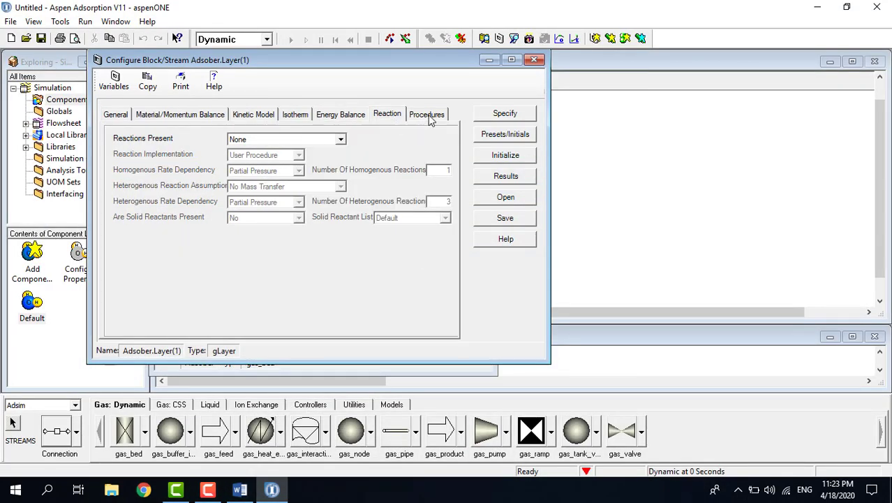
click(429, 116)
click(391, 118)
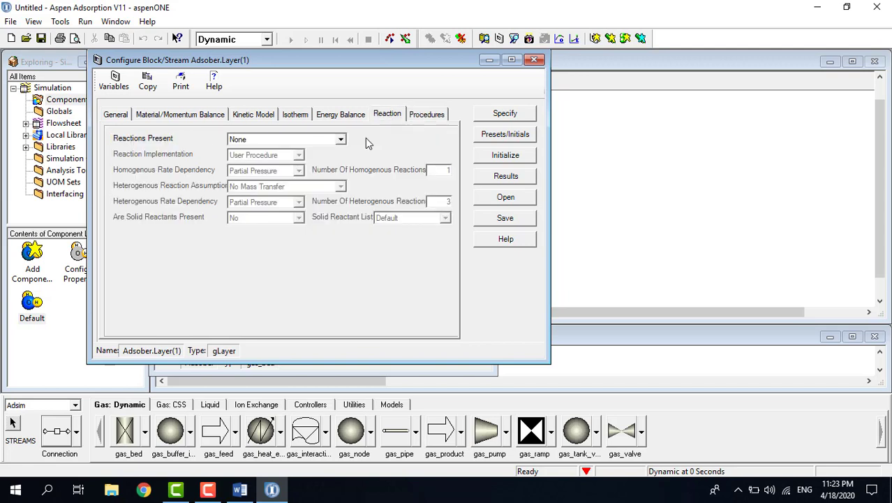
click(116, 117)
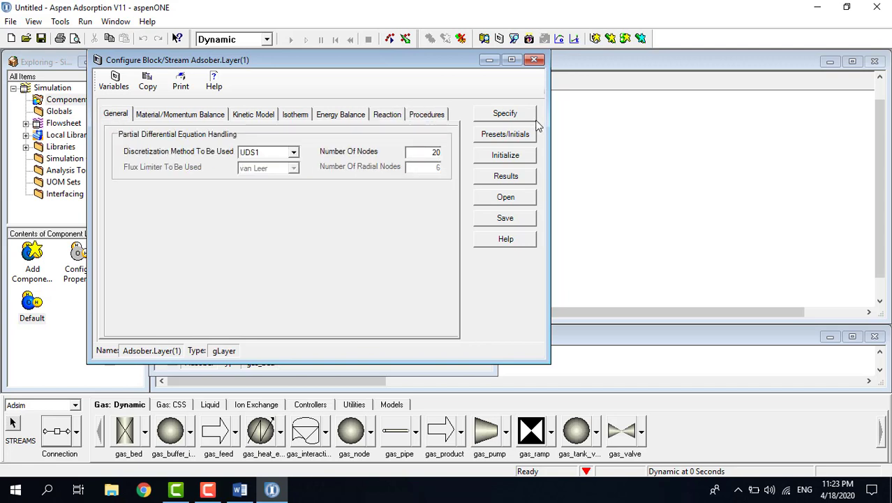
- Open the Specify table of the adsorber layer and maximize it
click(510, 115)
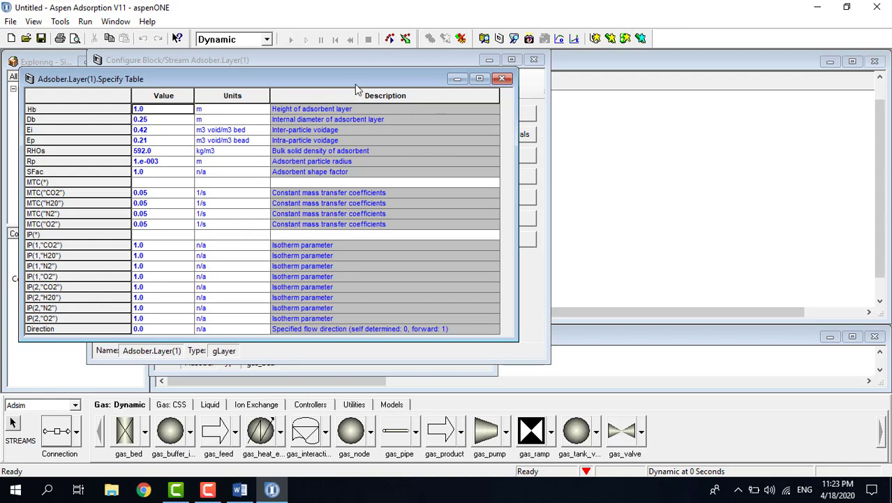
drag(359, 78, 471, 85)
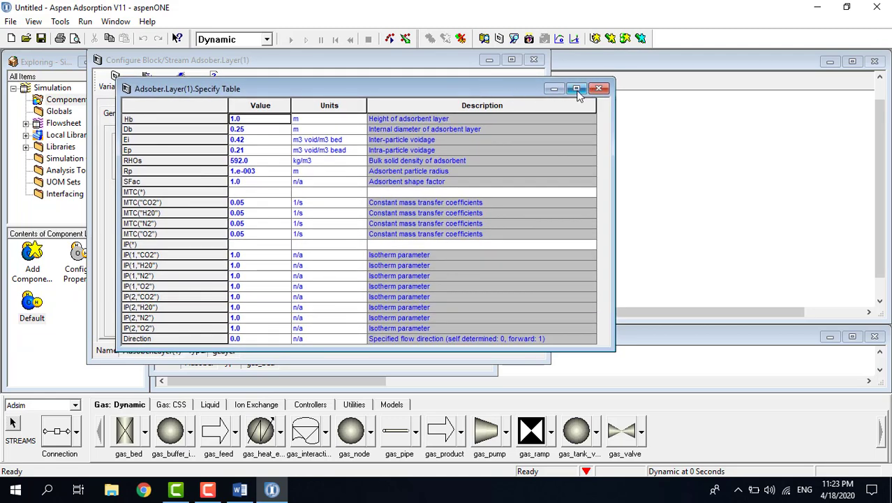
click(576, 90)
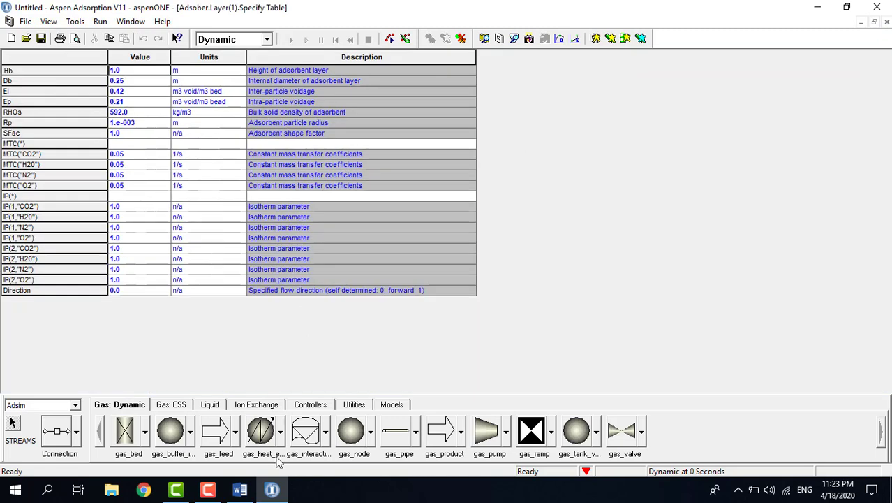
- Look up the adsorption properties in the Word document and set the adsorbent layer's height Hb to 34.3 mm
mouse_move(239, 491)
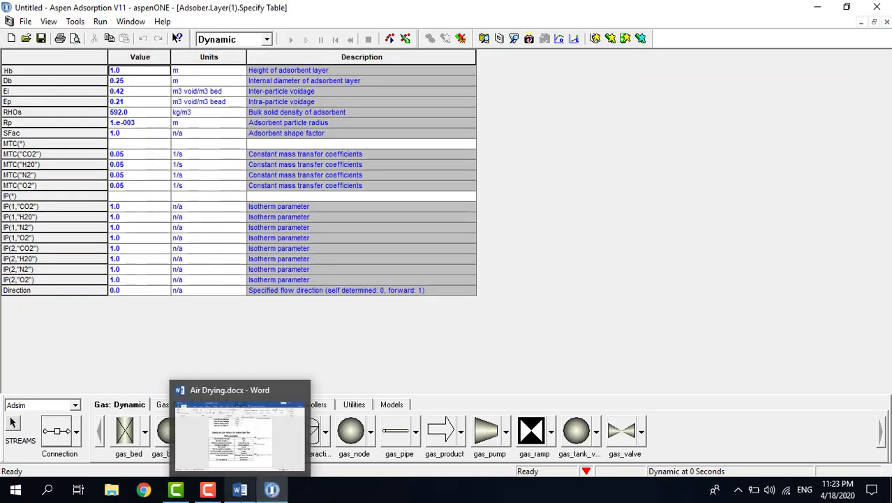
click(249, 493)
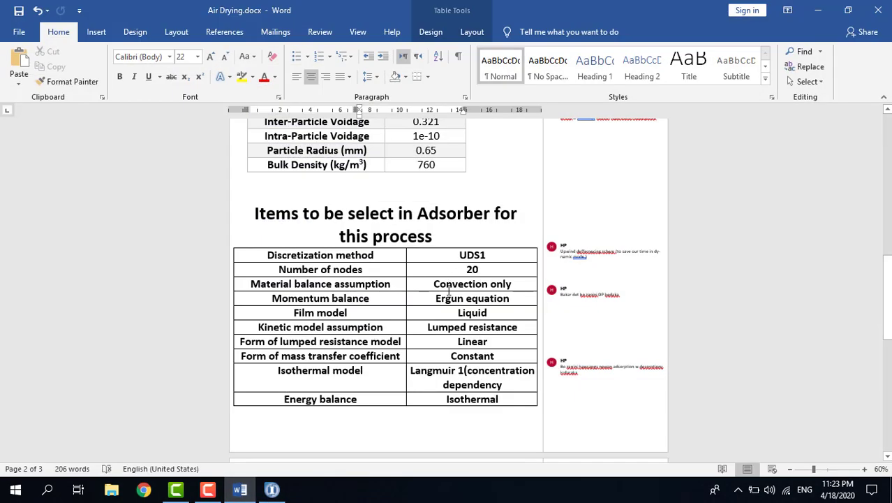
scroll(448, 299, up, 3)
scroll(449, 299, up, 1)
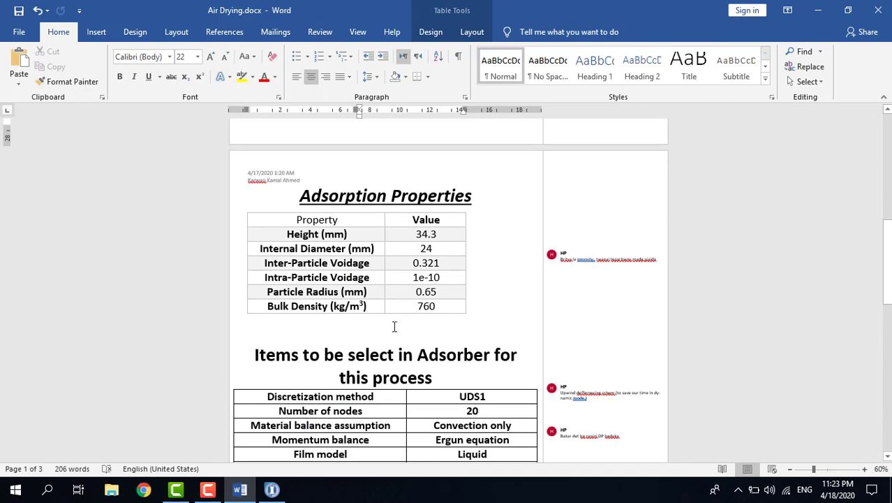
click(271, 490)
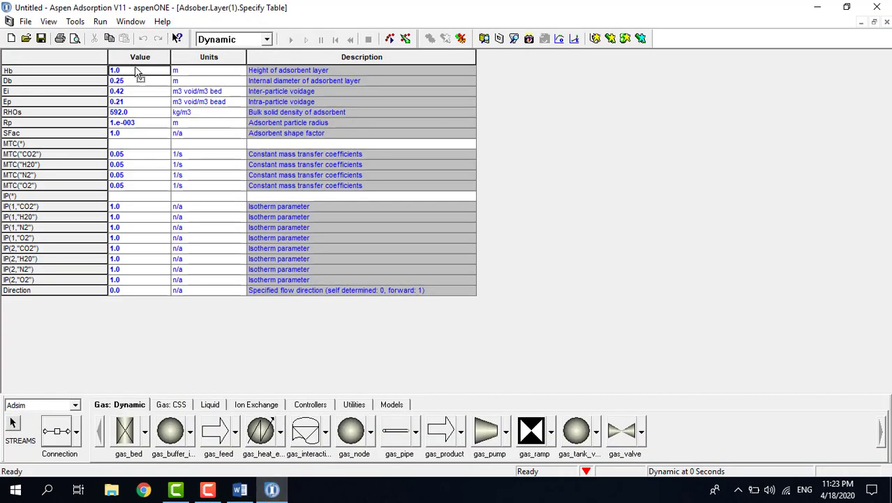
click(195, 75)
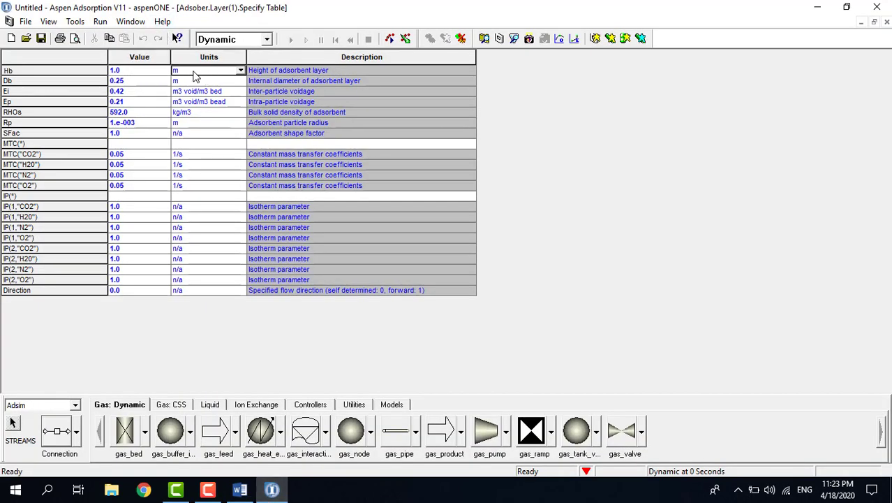
click(240, 70)
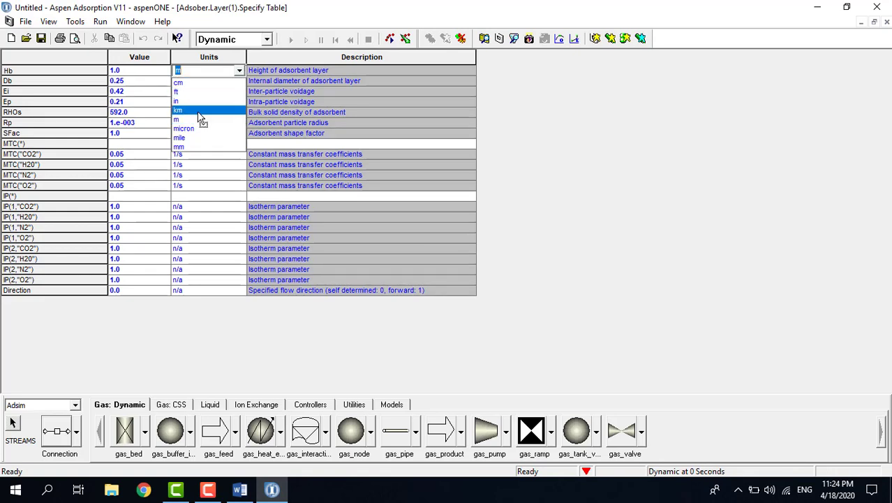
click(199, 147)
click(142, 74)
text(34.3)
key(Tab)
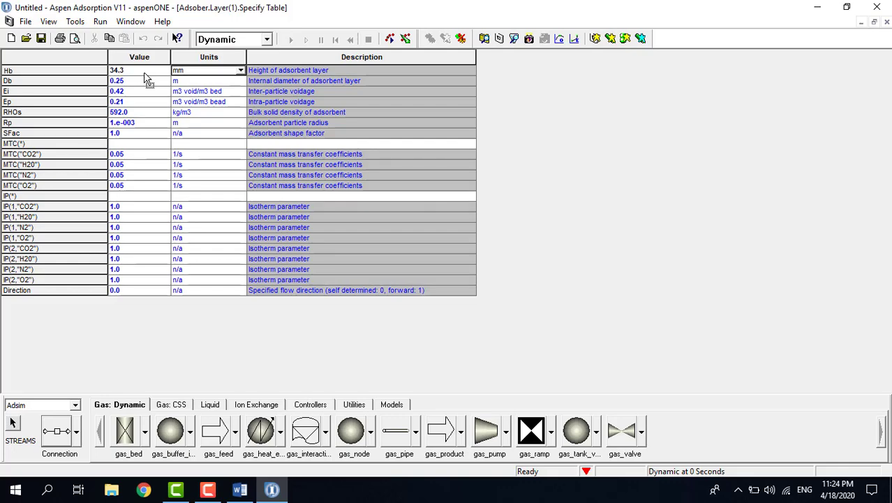
- Look up the internal diameter in the Word document, enter 24 for Db and change its unit from m to mm
click(240, 491)
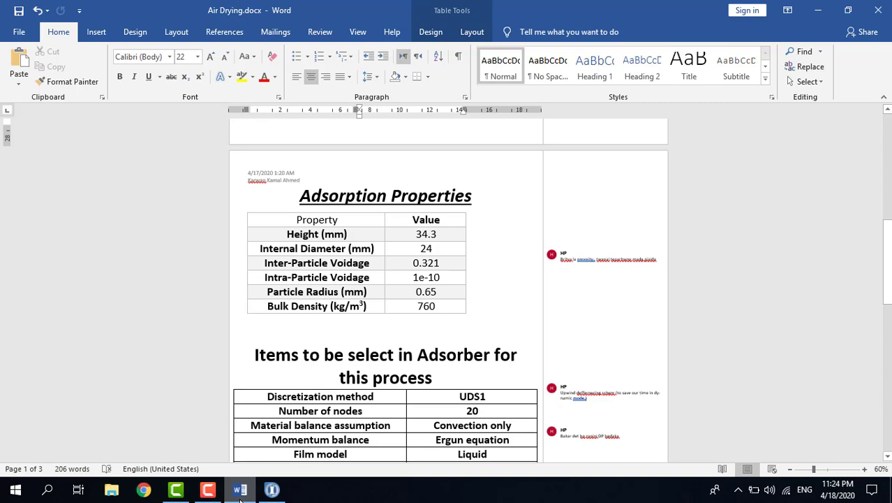
click(272, 491)
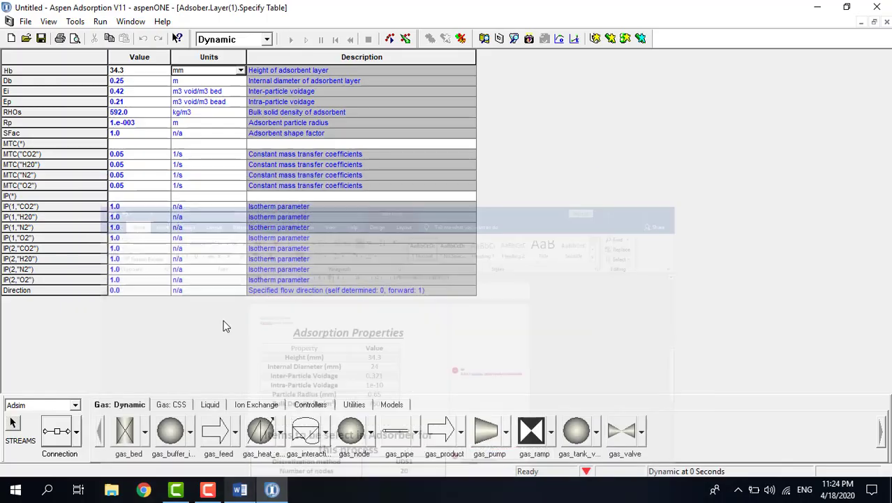
click(128, 81)
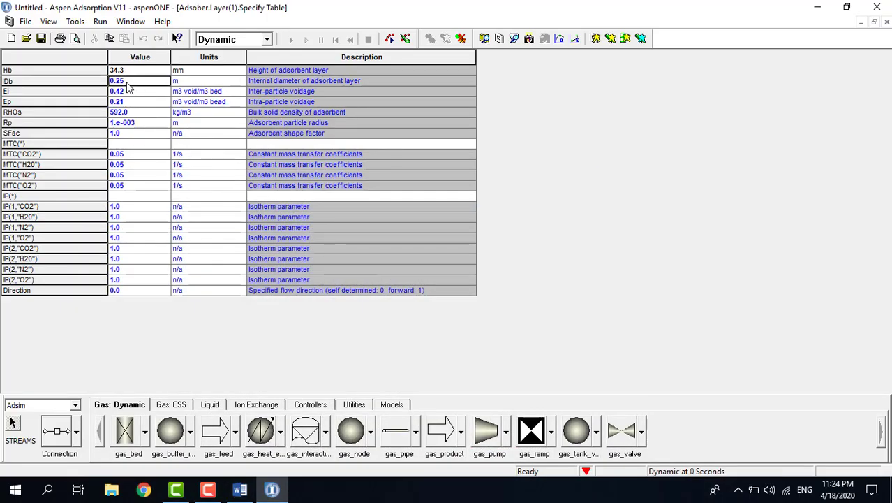
text(24)
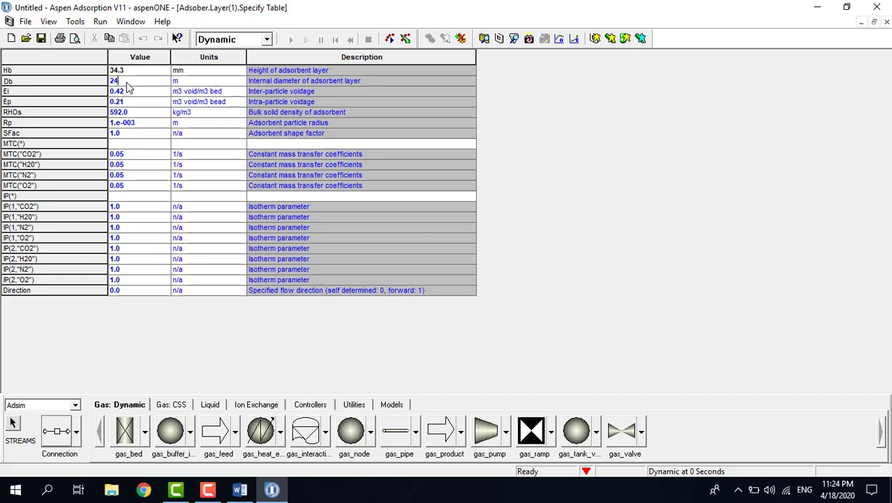
click(220, 81)
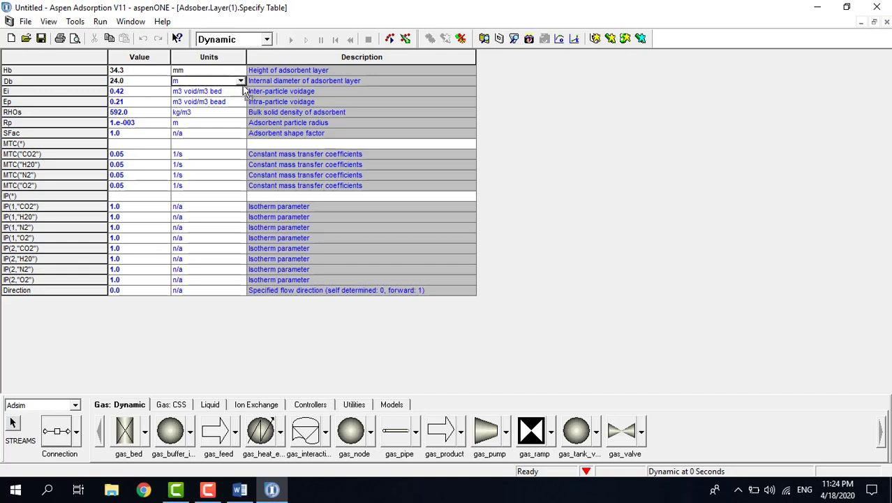
click(240, 82)
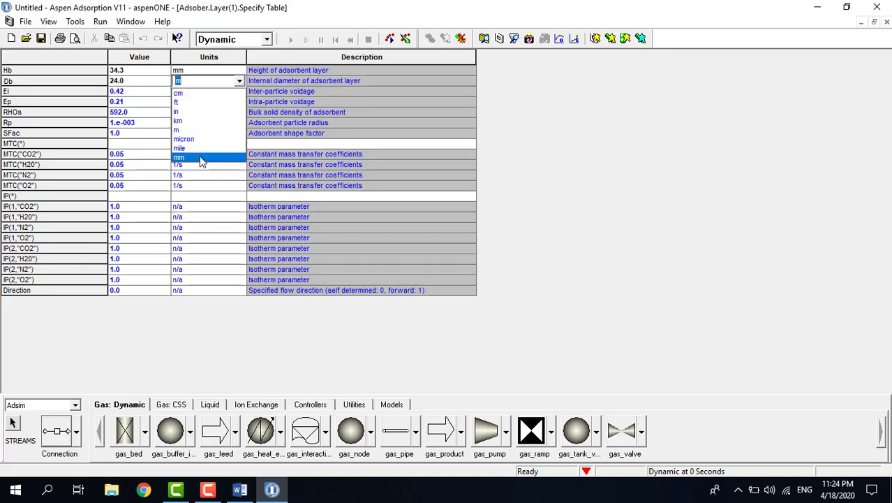
click(203, 159)
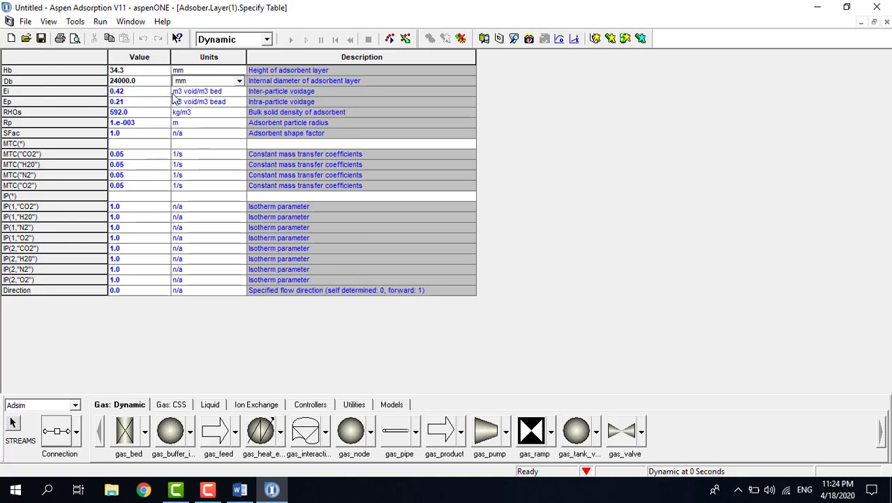
- Look up the inter-particle voidage in the Word document and set Ei to 0.321
click(135, 94)
click(240, 491)
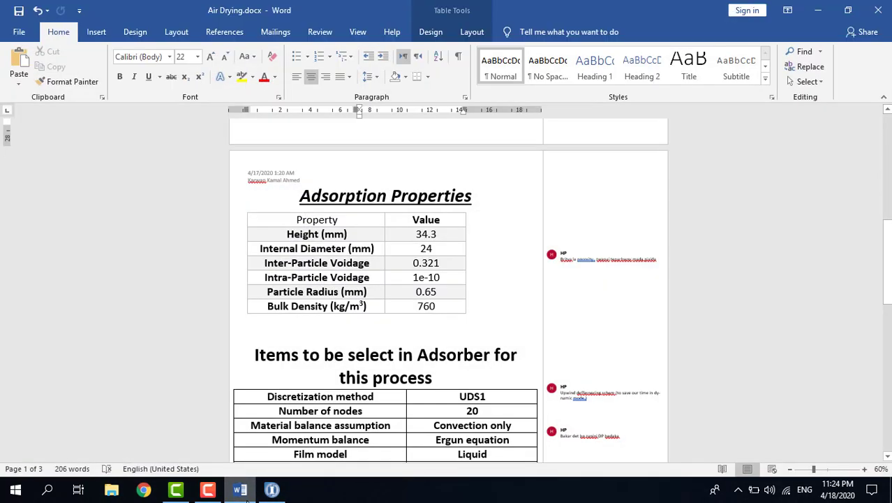
click(272, 491)
click(130, 93)
key(BackSpace)
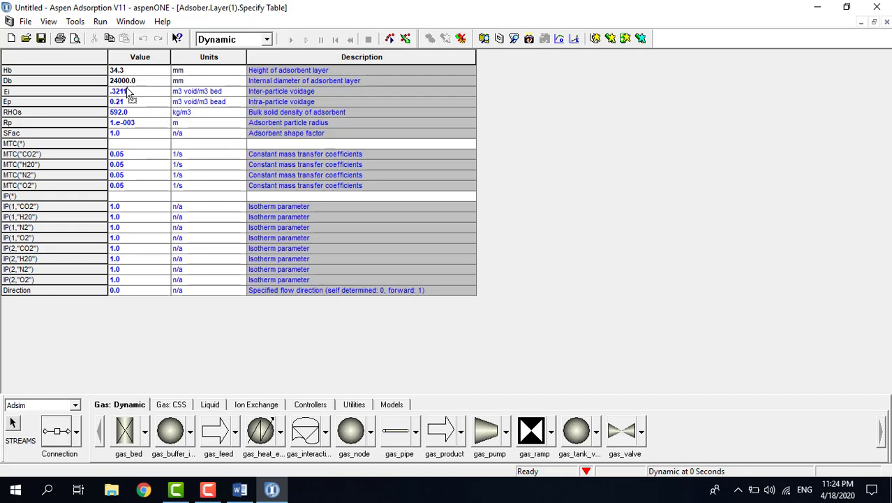
text(.321)
key(Return)
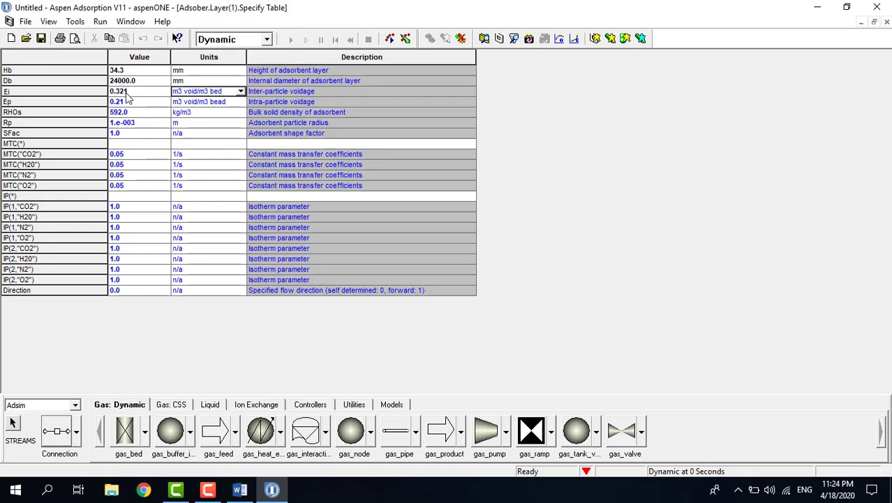
- Look up the intra-particle voidage in the Word document and set Ep to 1e-10
click(134, 103)
click(239, 491)
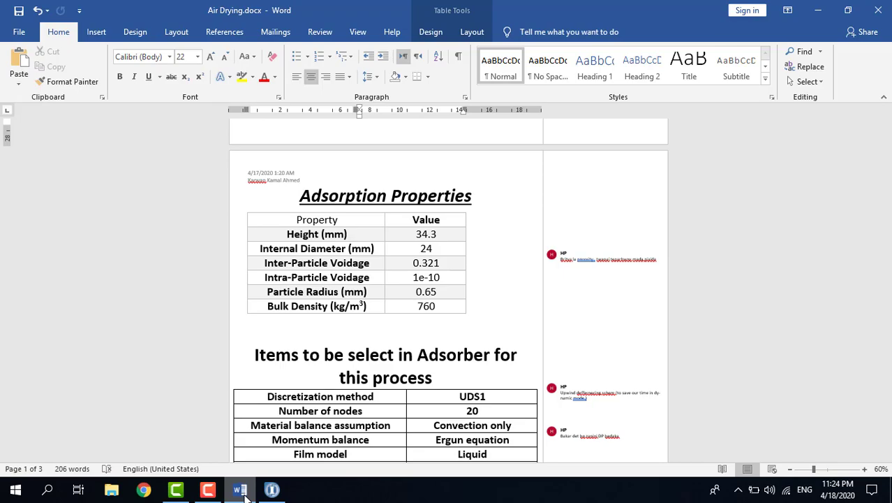
click(241, 493)
text(1.)
text(e)
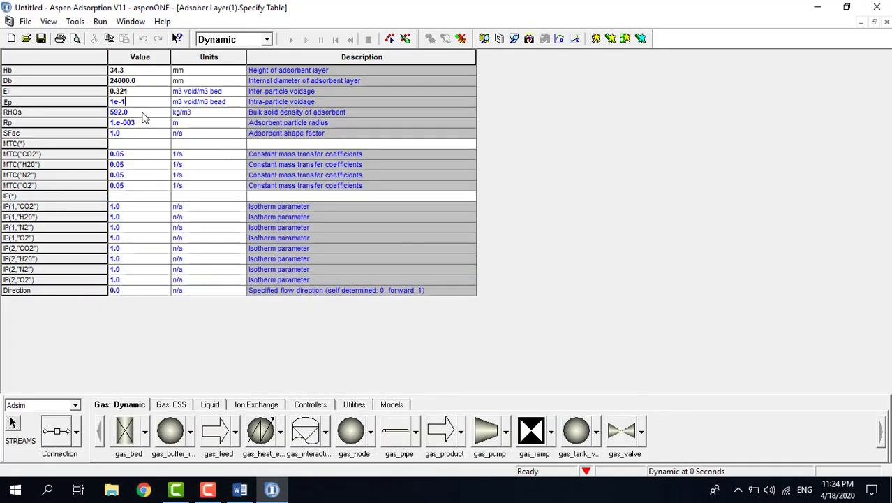
text(-010)
key(Tab)
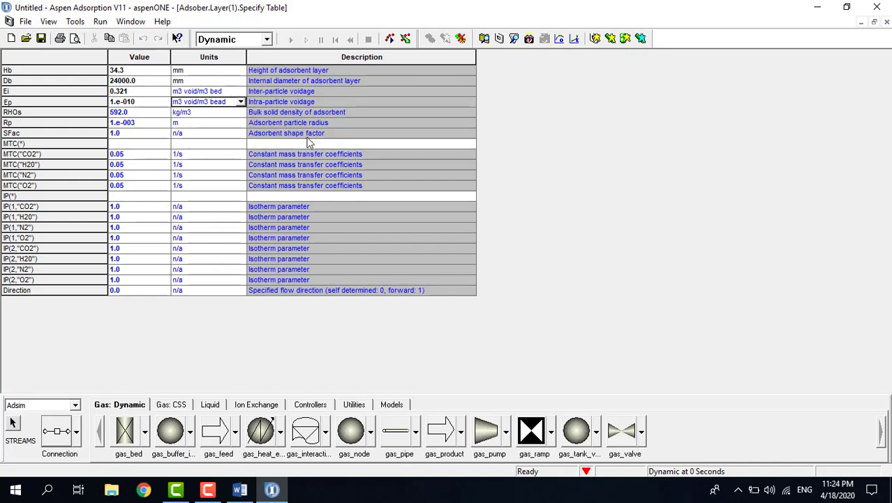
- Look up the bulk density in the Word document and set the adsorbent's RHOs to 760 kg/m3
click(240, 489)
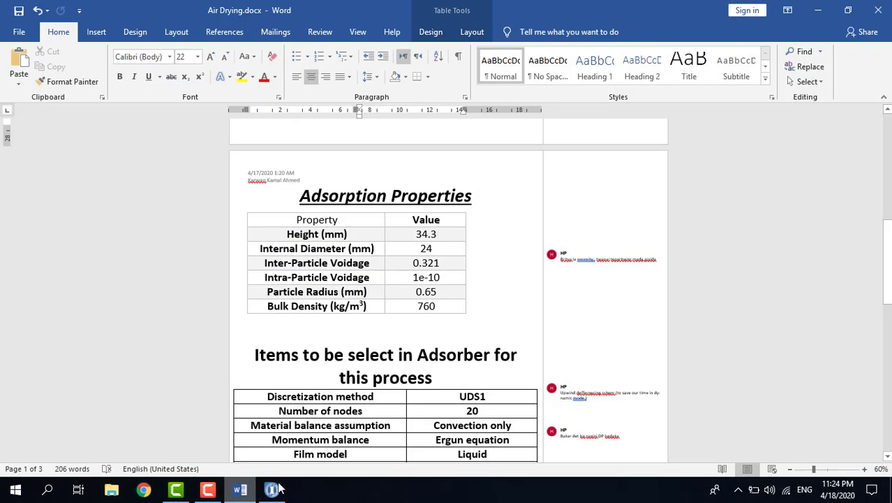
click(272, 490)
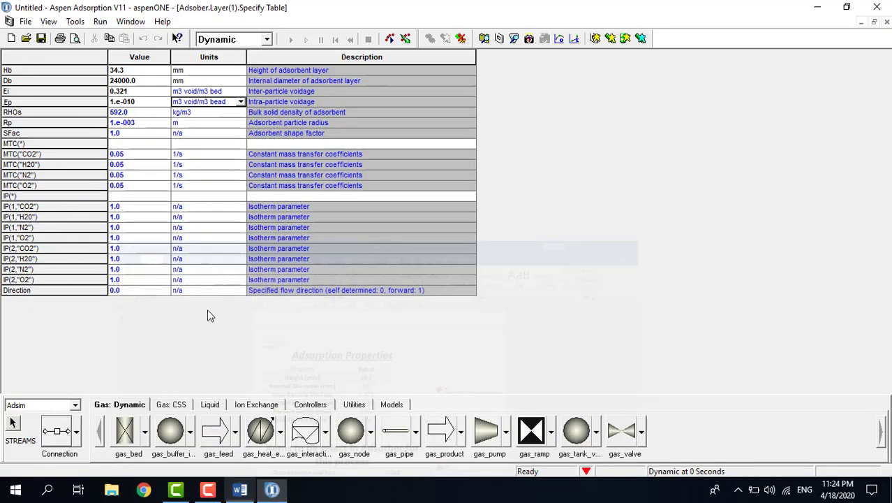
click(137, 114)
text(760)
key(Tab)
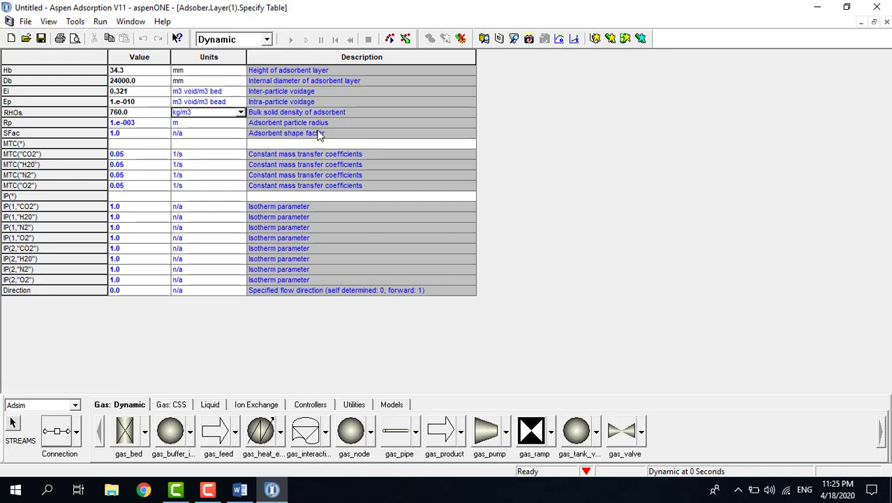
- Look up the particle radius in the Word document, enter 0.65 for Rp and change its unit from m to mm
click(239, 489)
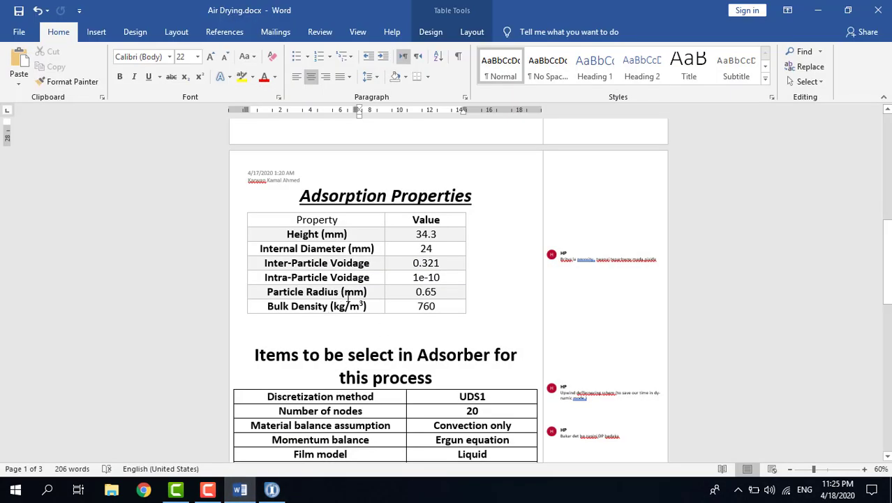
click(271, 491)
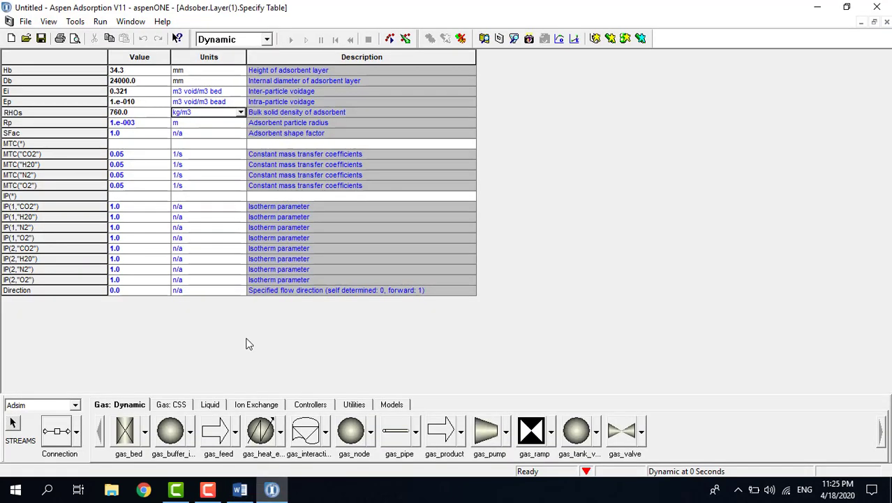
click(139, 123)
text(.65)
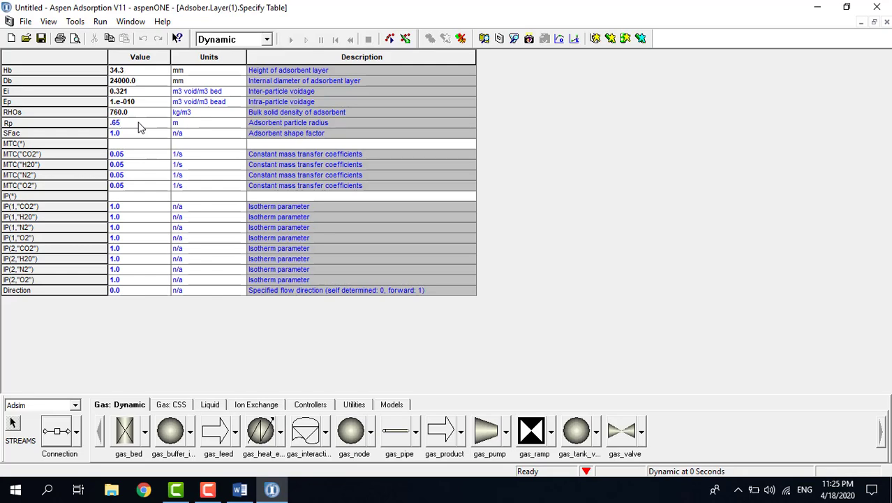
click(240, 490)
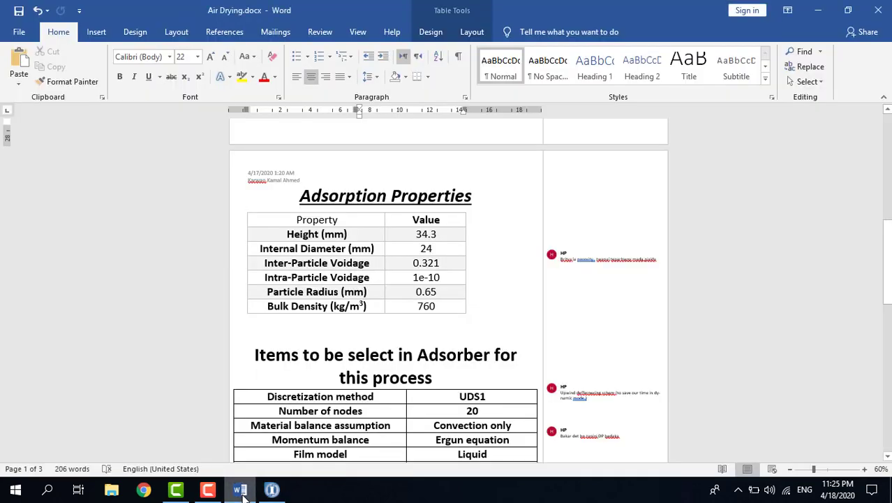
click(240, 491)
click(209, 124)
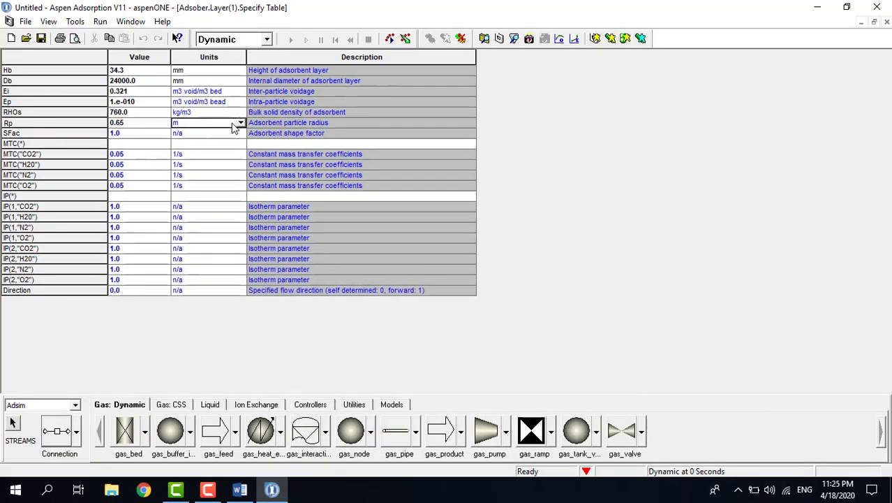
click(241, 124)
click(202, 197)
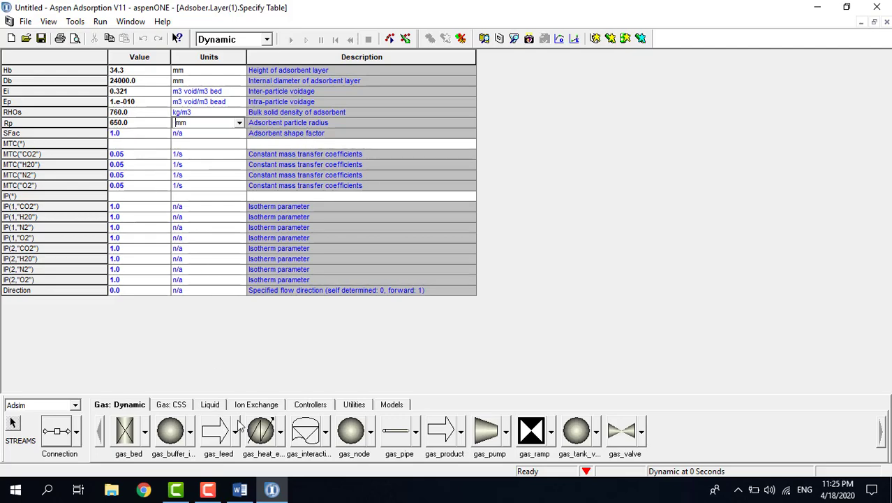
- Look up the mass transfer coefficients in the Word document and set MTC("CO2") to 70 1/s
click(240, 490)
scroll(400, 370, down, 8)
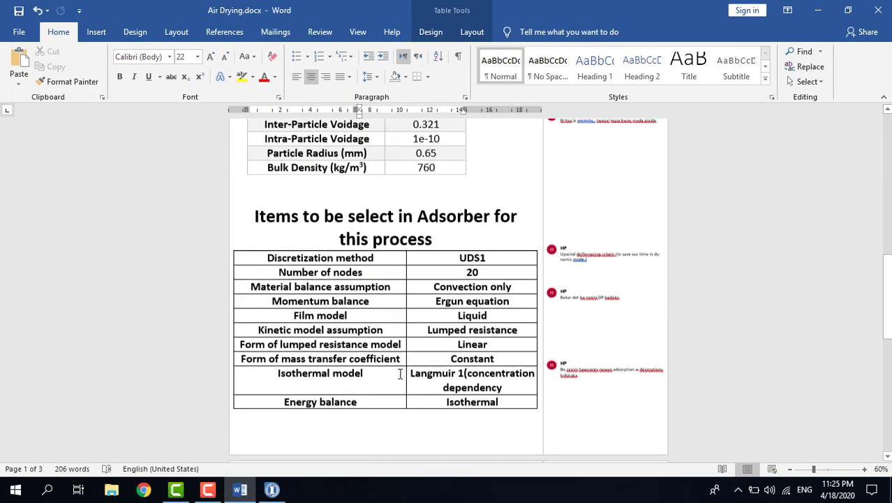
scroll(399, 370, down, 5)
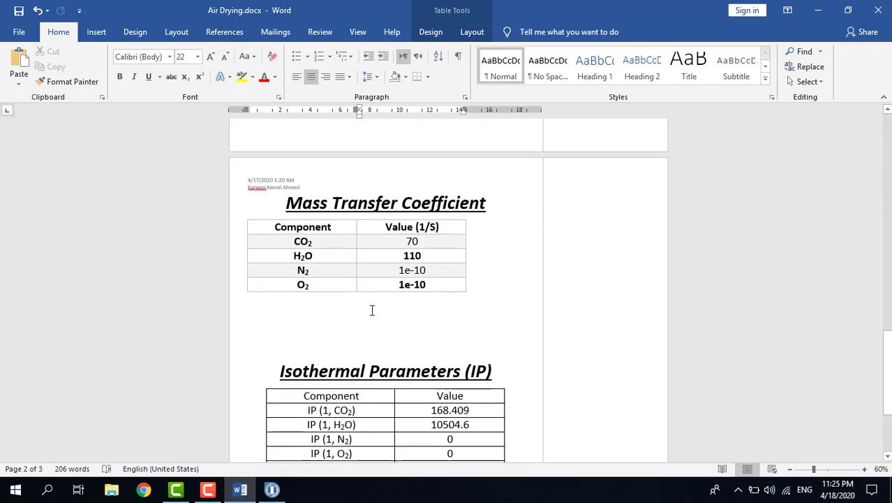
click(240, 490)
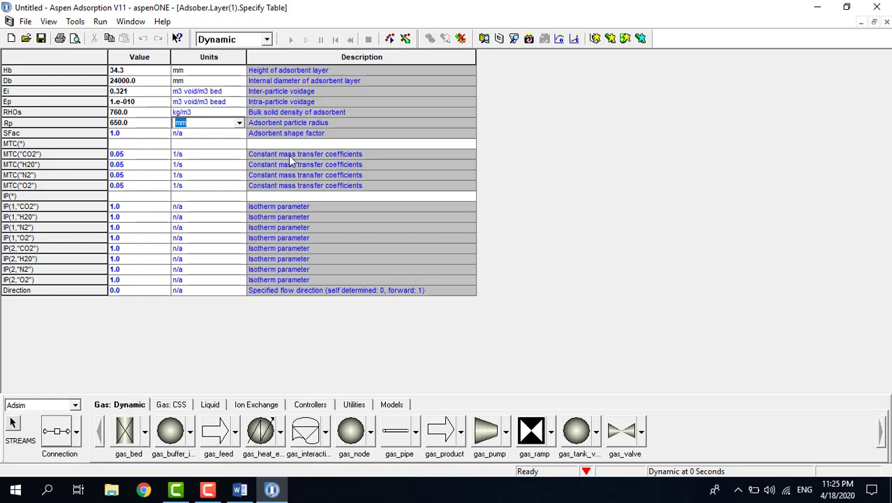
click(133, 158)
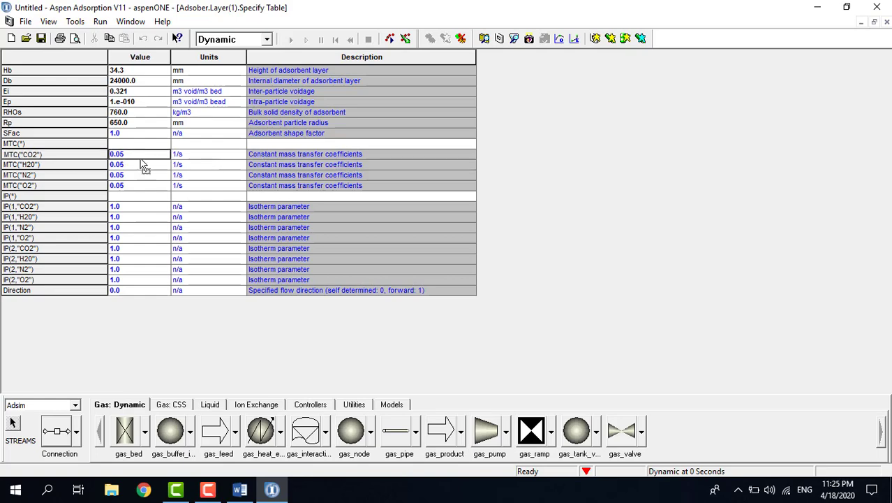
click(239, 491)
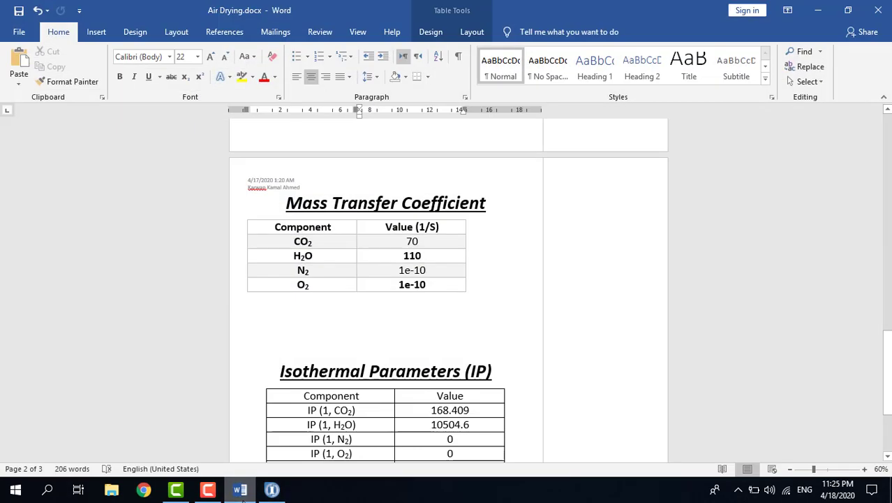
click(240, 491)
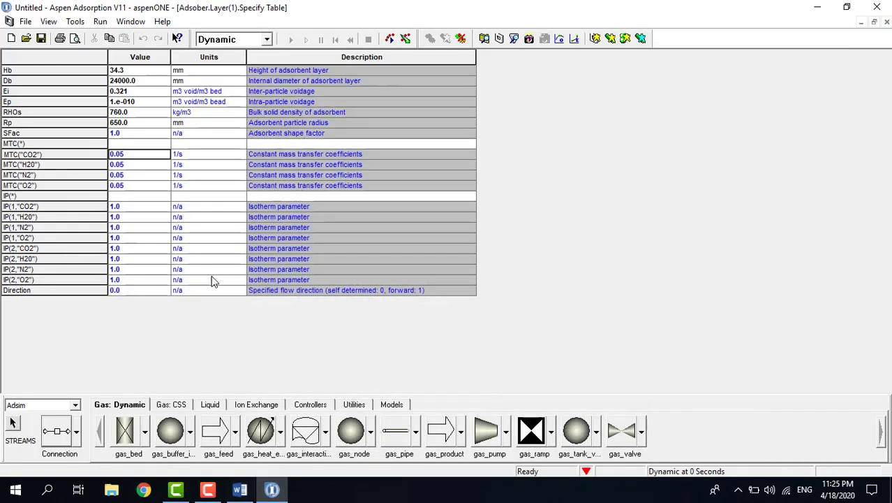
text(70)
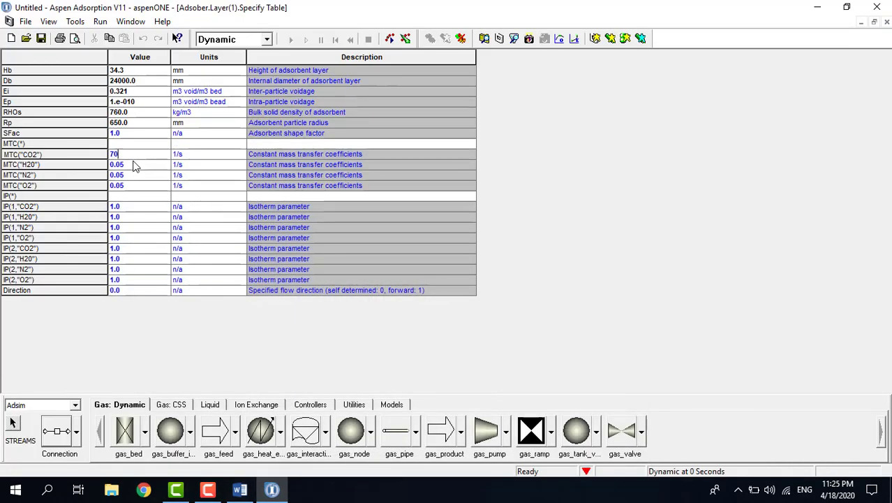
key(Tab)
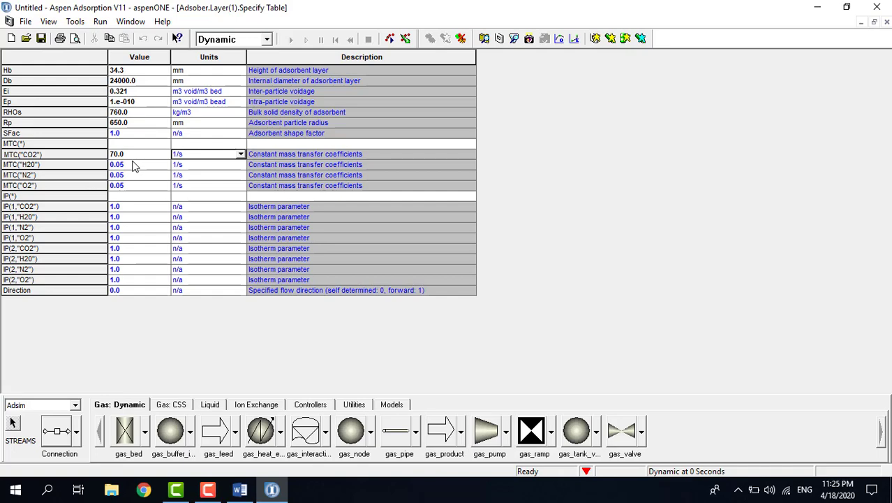
- Look up the H2O mass transfer coefficient in the Word document and set MTC("H2O") to 110 1/s
click(137, 165)
click(240, 490)
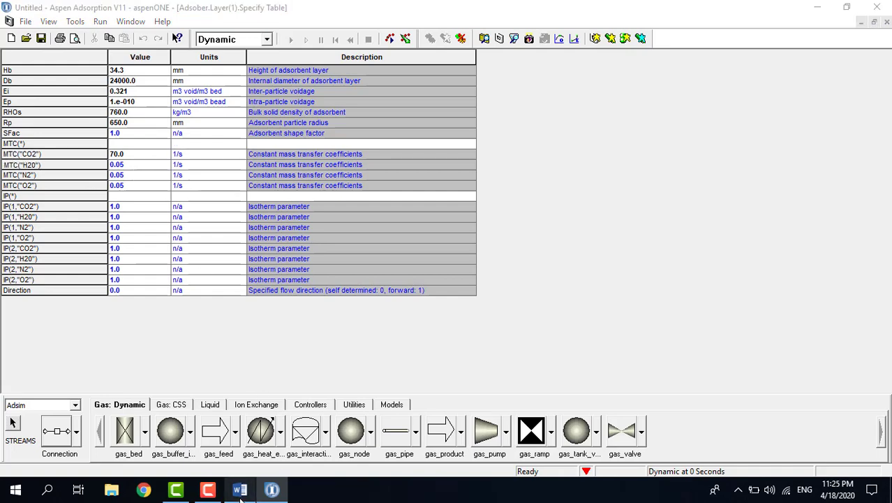
click(239, 491)
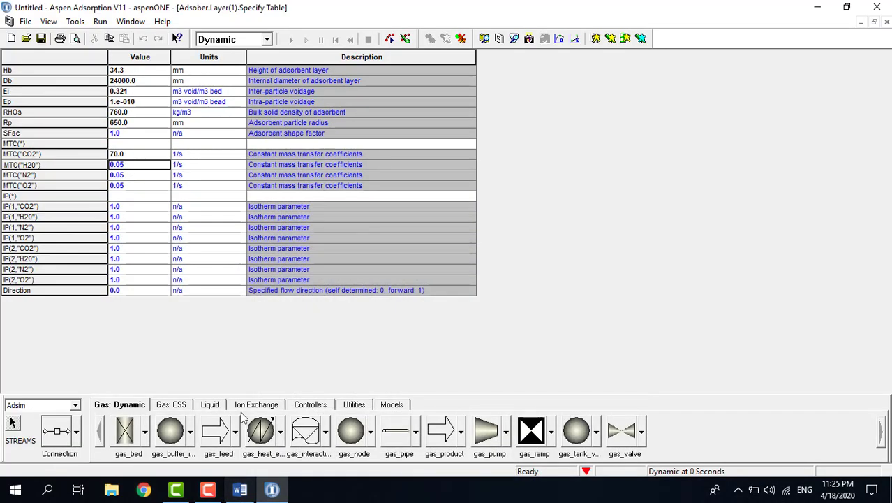
text(110)
key(Tab)
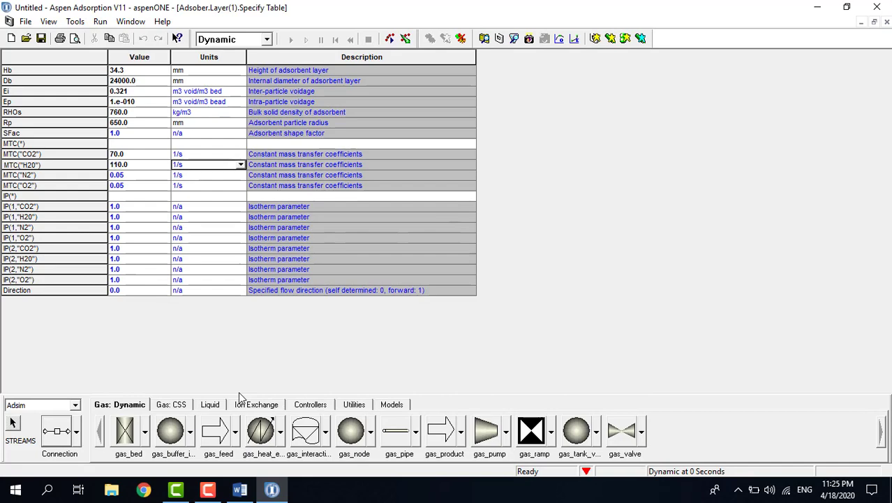
- Look up the N2 mass transfer coefficient in the Word document and set MTC("N2") to 1e-10 1/s
click(132, 175)
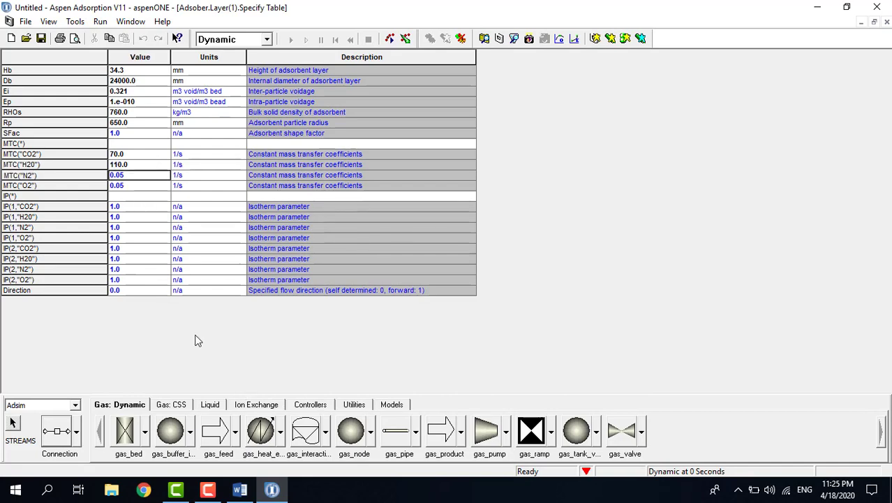
click(240, 491)
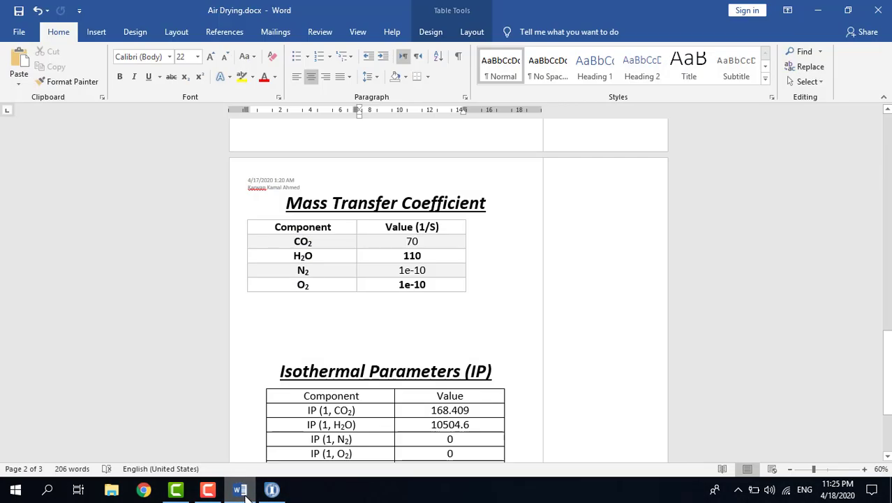
click(245, 494)
text(1.)
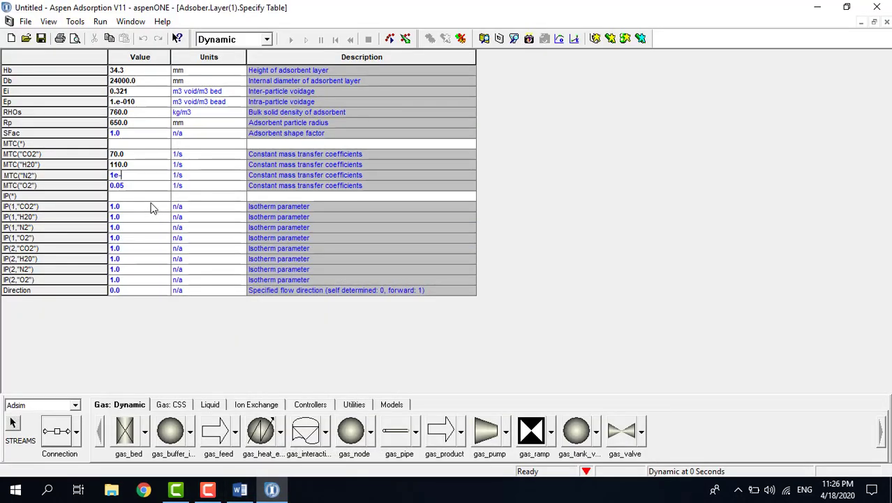
text(e-010)
key(Tab)
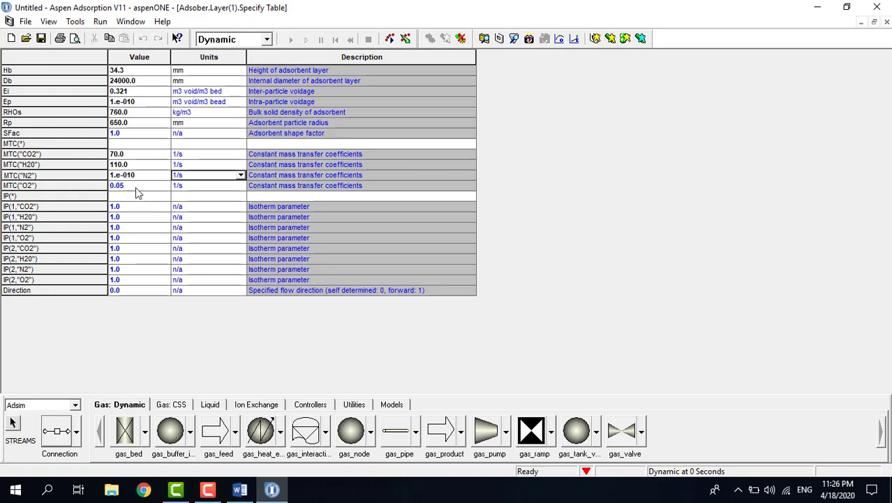
- Set the oxygen mass transfer coefficient MTC("O2") to 1e-10 1/s
click(129, 187)
text(1)
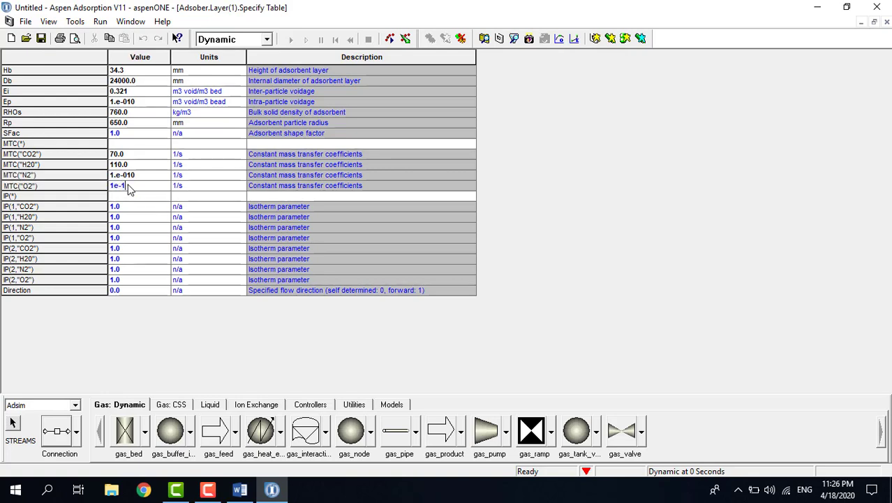
text(.e-010)
key(Tab)
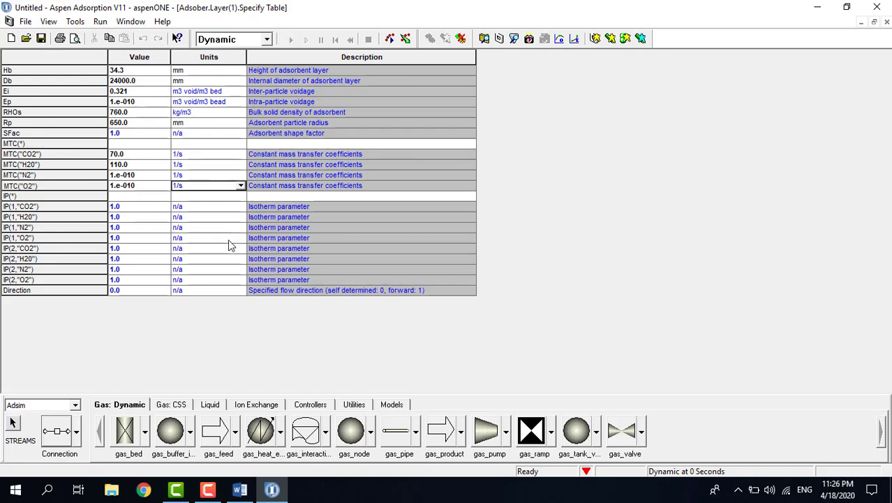
- Look up the isothermal parameters table in the Word document and set IP(1,"CO2") to 168.409
click(135, 207)
click(239, 491)
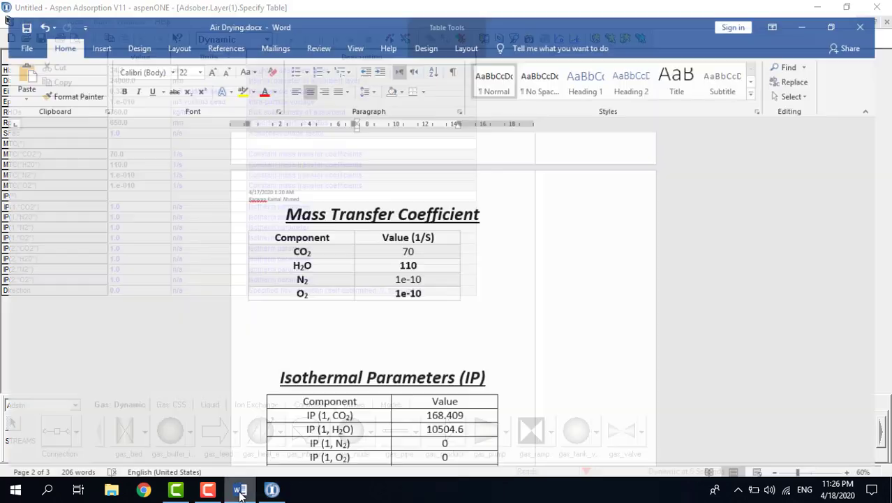
scroll(418, 368, down, 3)
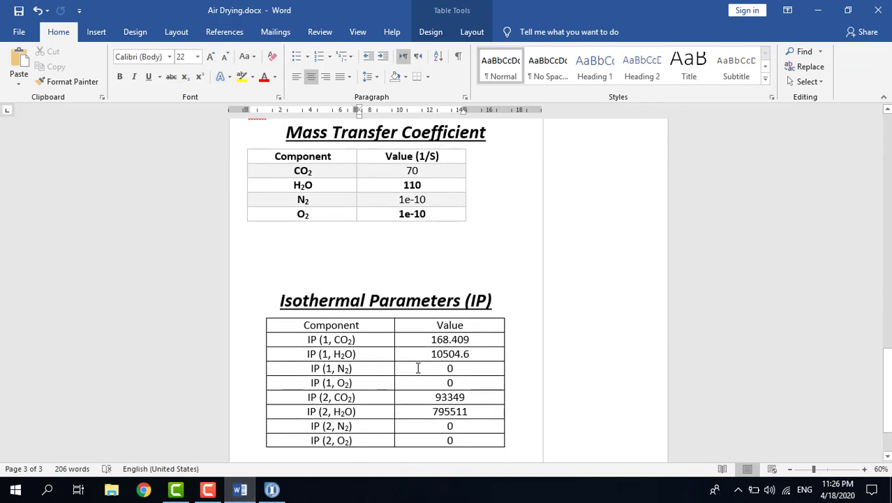
scroll(417, 368, down, 1)
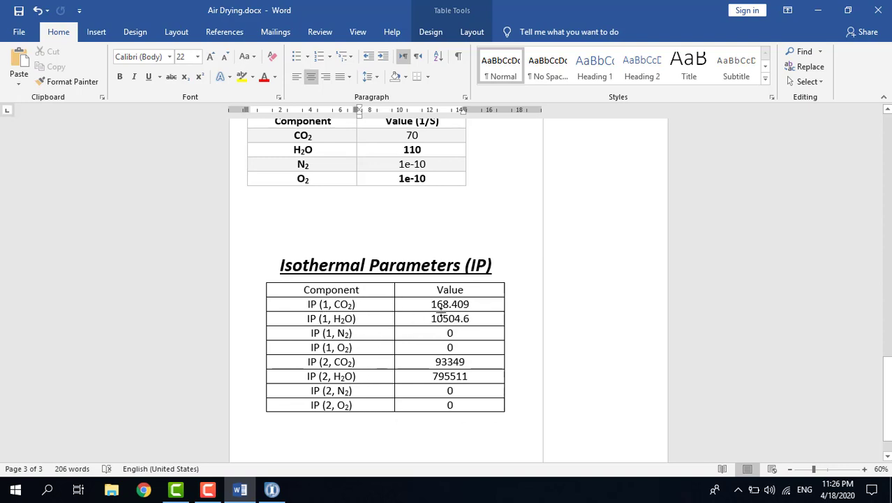
click(272, 489)
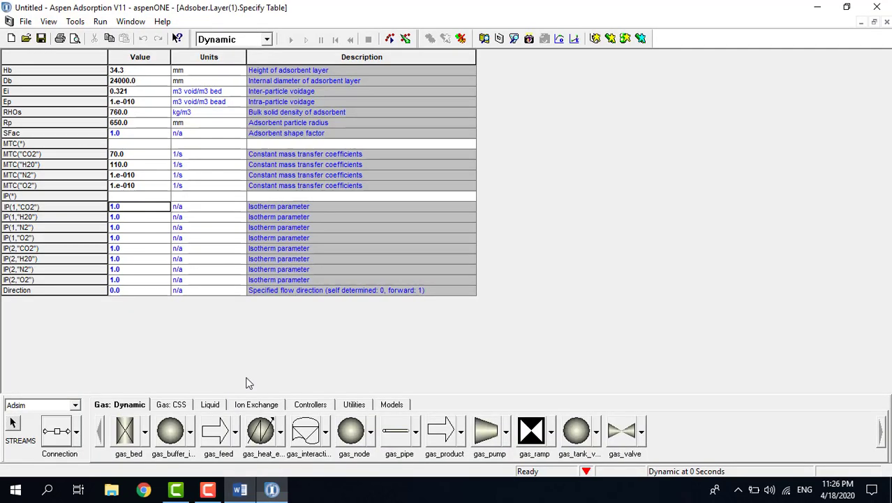
text(1)
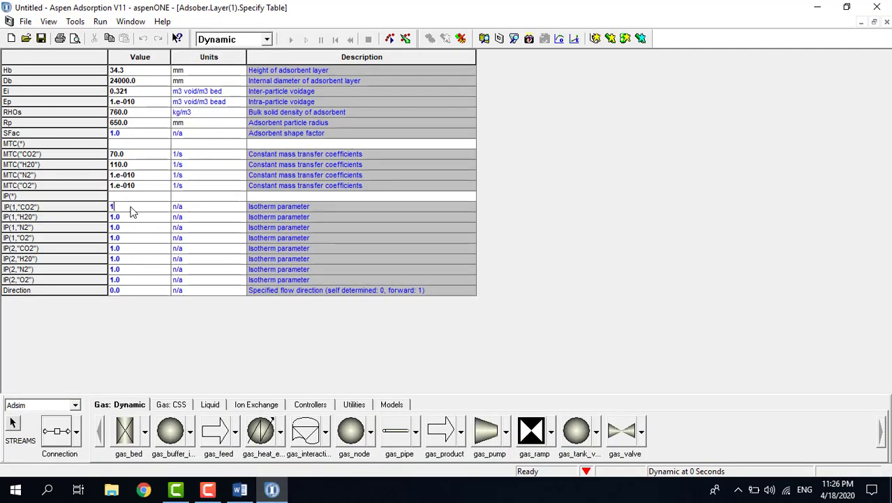
text(68.409)
key(Tab)
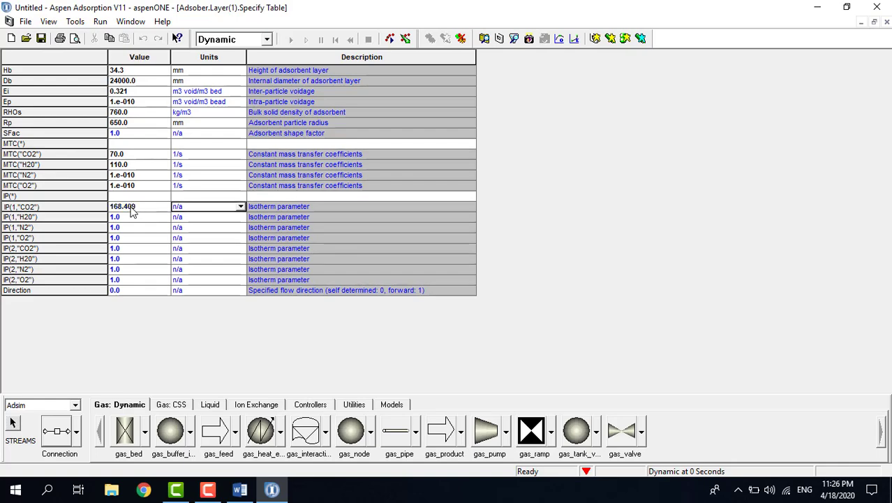
- Look up the first H2O isotherm parameter in the Word document, set IP(1,"H2O") to 10504.6 and recheck the table
click(132, 216)
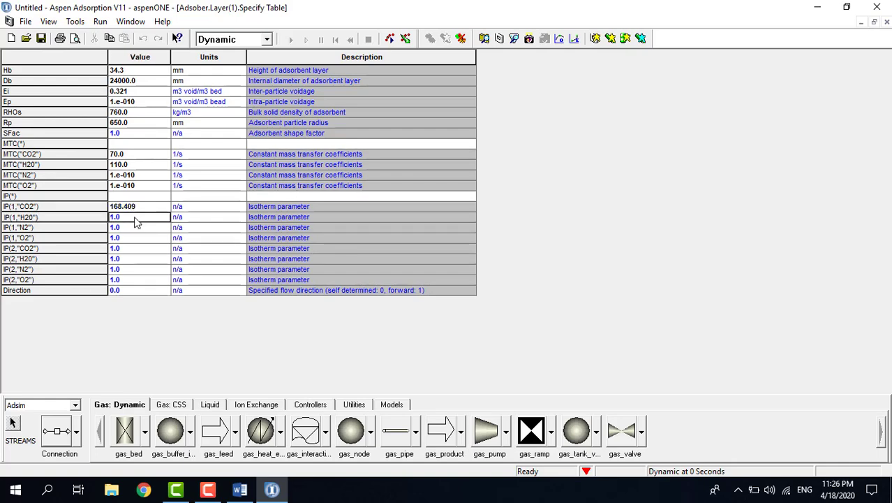
click(237, 489)
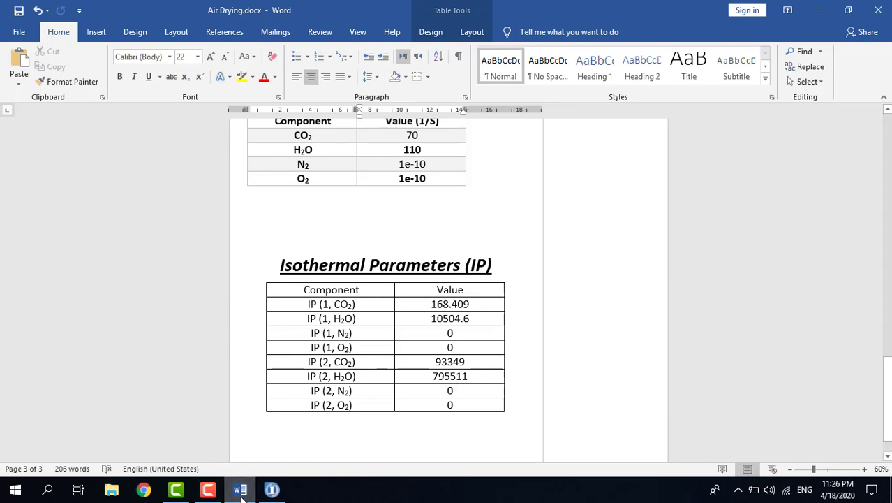
click(240, 491)
text(10)
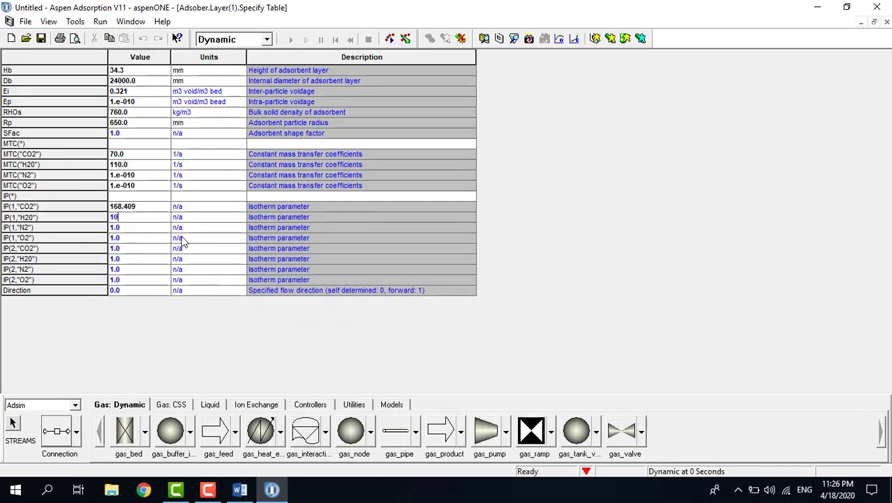
key(Return)
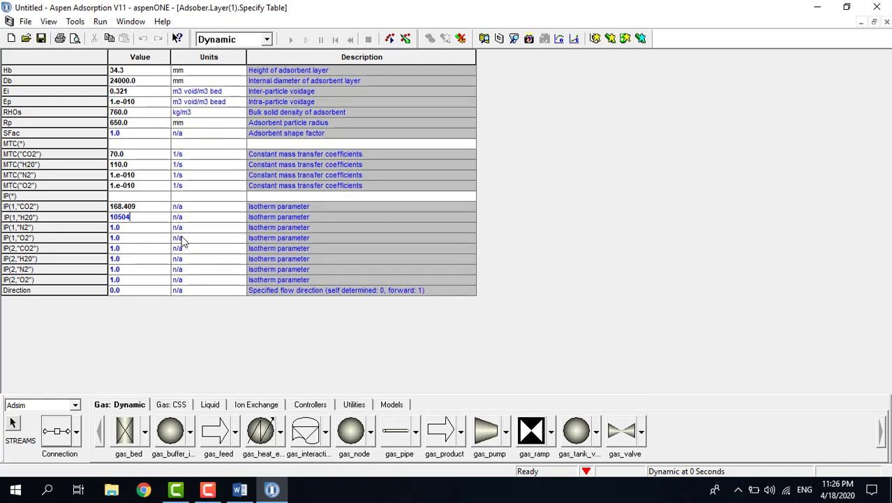
click(241, 491)
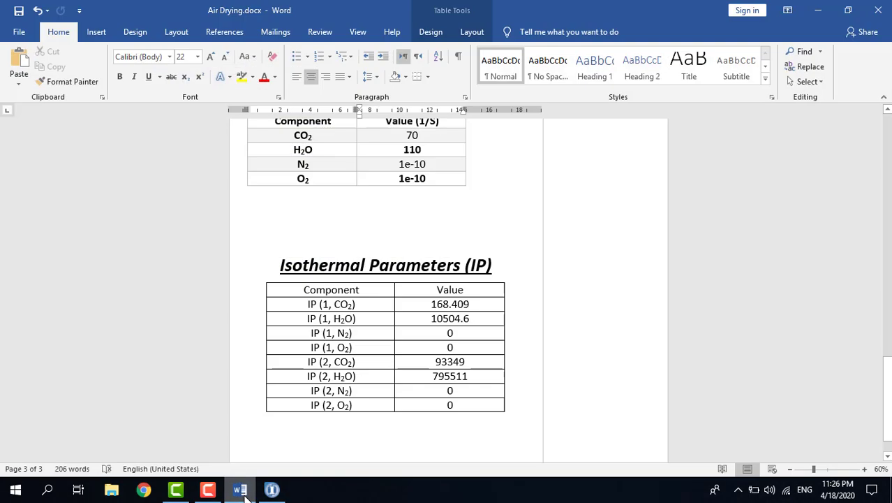
click(240, 491)
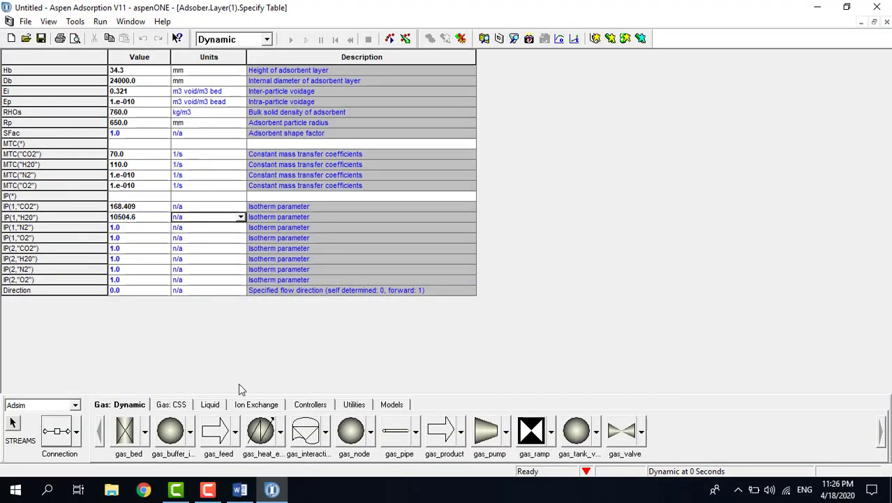
- Set the isotherm parameters IP(1,"N2") and IP(1,"O2") of the adsorber layer to 0
click(139, 229)
text(0)
key(Return)
click(135, 241)
text(0)
- Look up the second CO2 isotherm parameter in the Word document and set IP(2,"CO2") to 93394
click(136, 253)
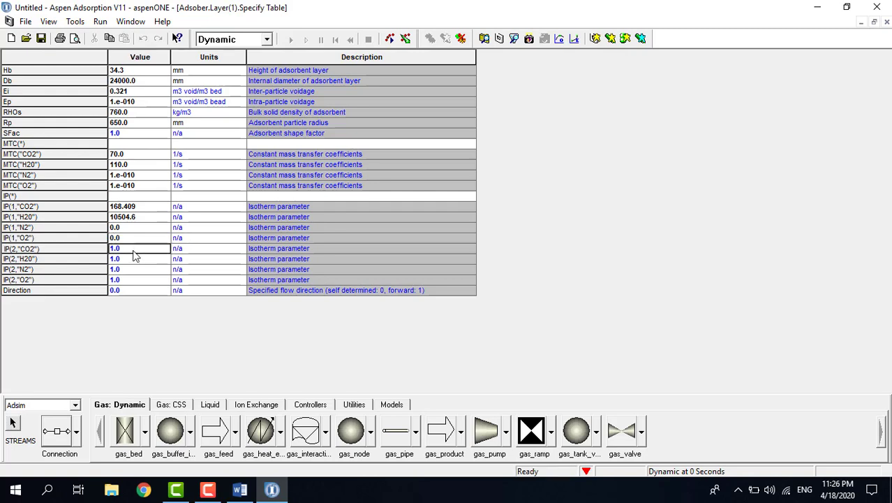
click(240, 491)
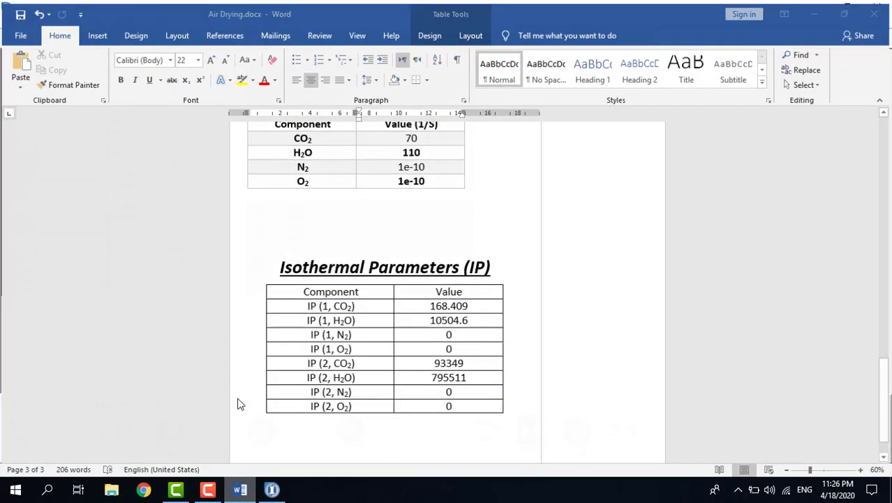
key(alt+Tab)
text(9)
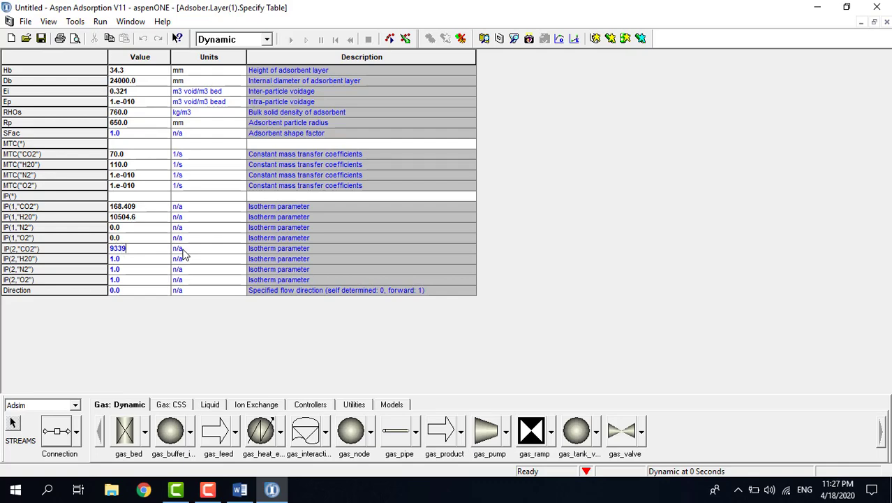
text(3394)
- Look up the second H2O isotherm parameter in the Word document and set IP(2,"H2O") to 795519
click(140, 259)
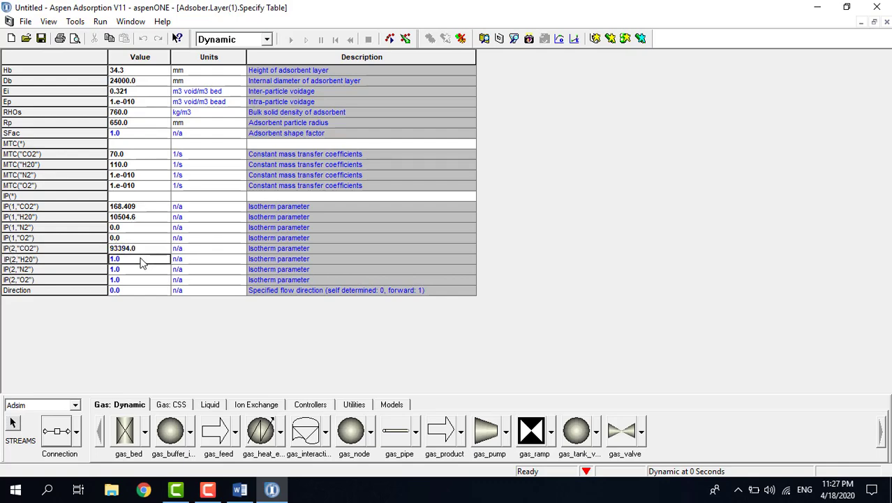
click(239, 490)
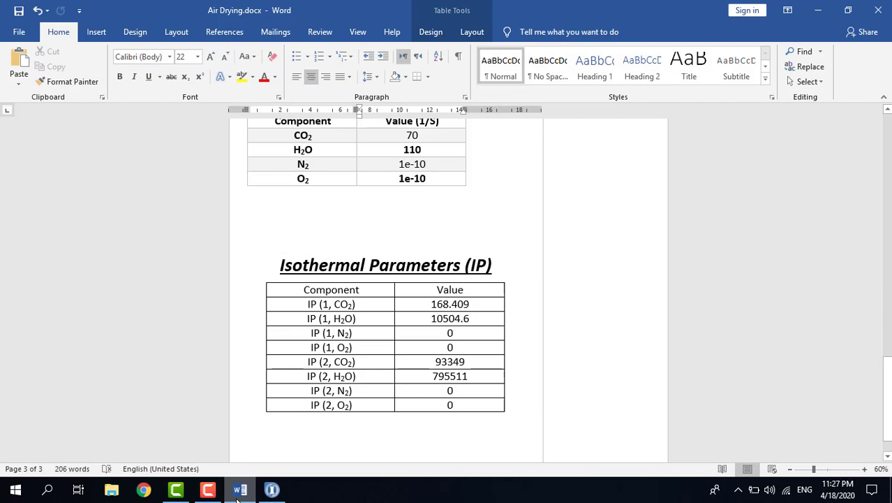
click(239, 490)
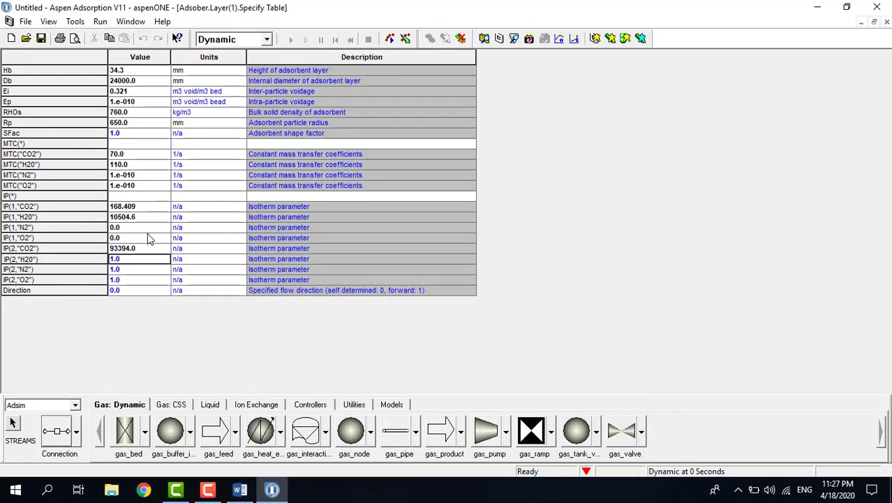
text(795)
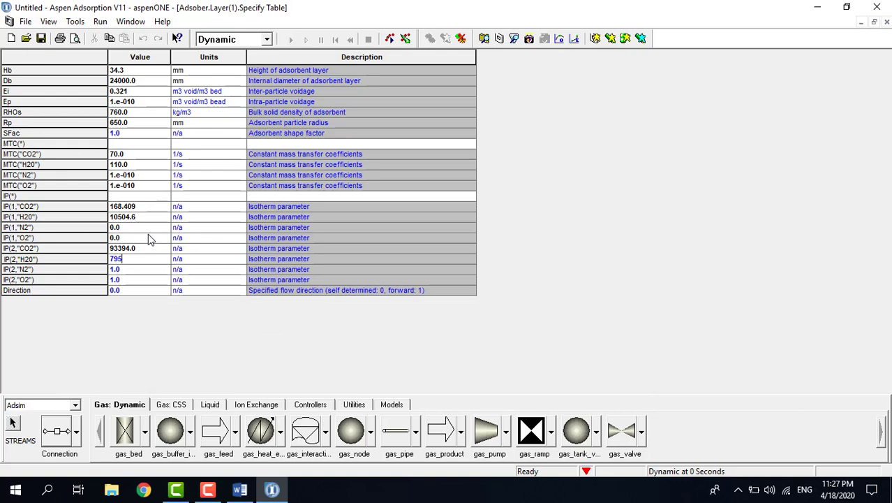
text(519)
key(Tab)
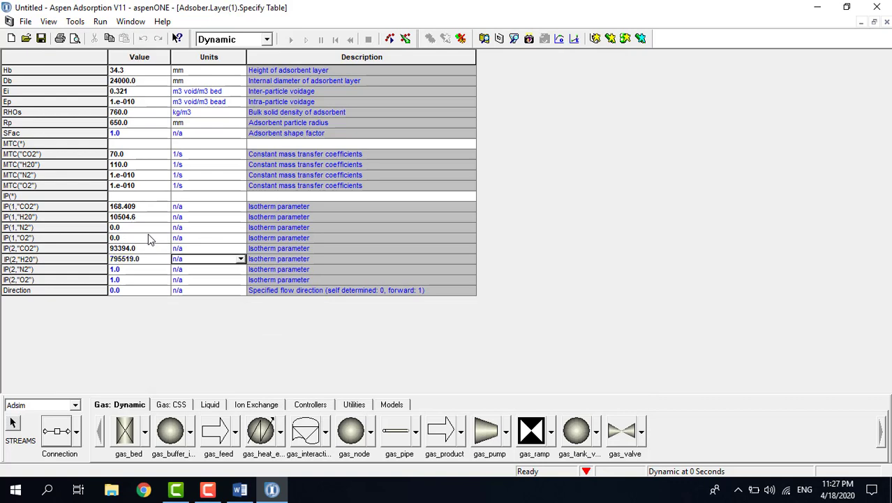
- Set the isotherm parameters IP(2,"N2") and IP(2,"O2") of the adsorber layer to 0
click(138, 269)
text(0)
key(Tab)
click(138, 280)
text(0)
key(Tab)
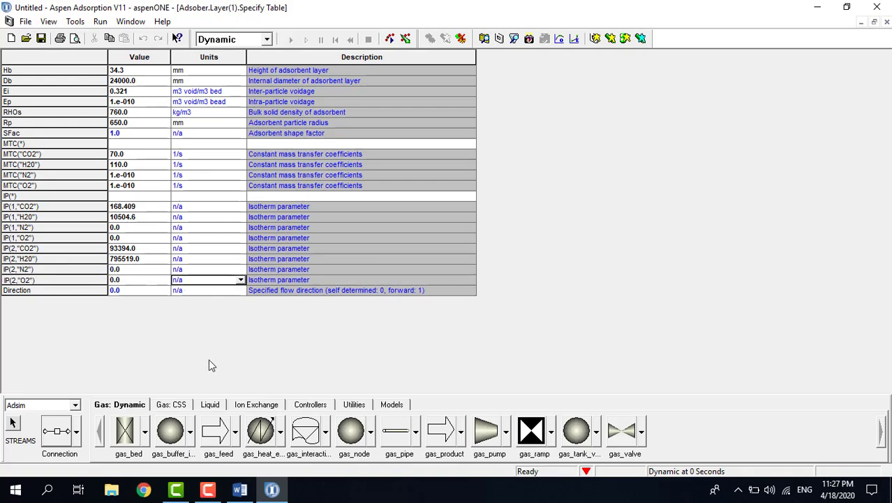
- Review the isothermal parameters, adsorber selections and process description in the Word document, and return to Aspen Adsorption
click(239, 489)
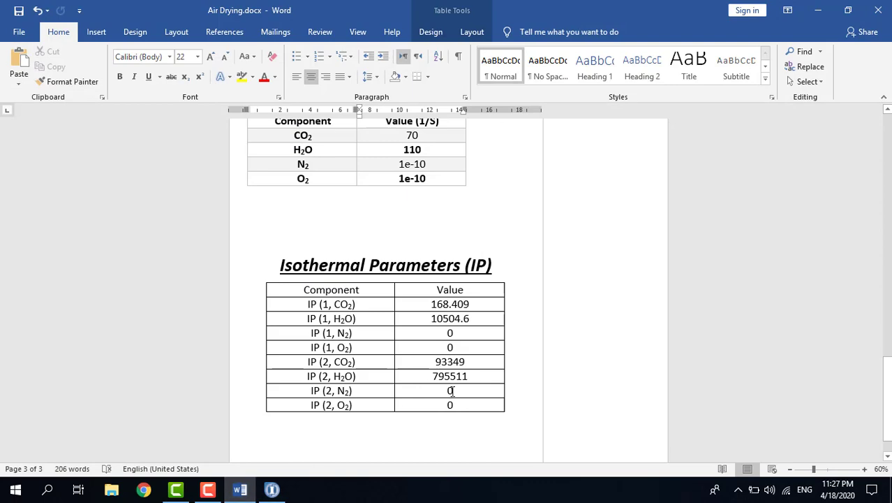
scroll(450, 386, down, 1)
scroll(448, 381, up, 10)
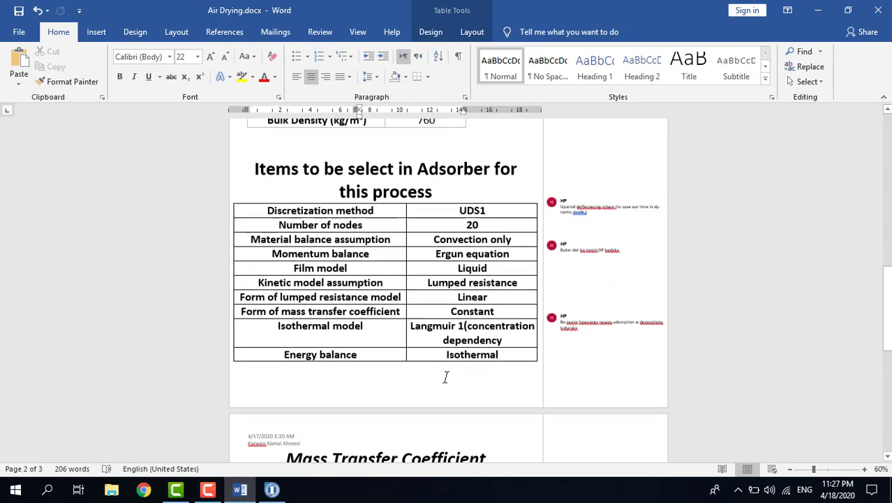
scroll(445, 377, up, 15)
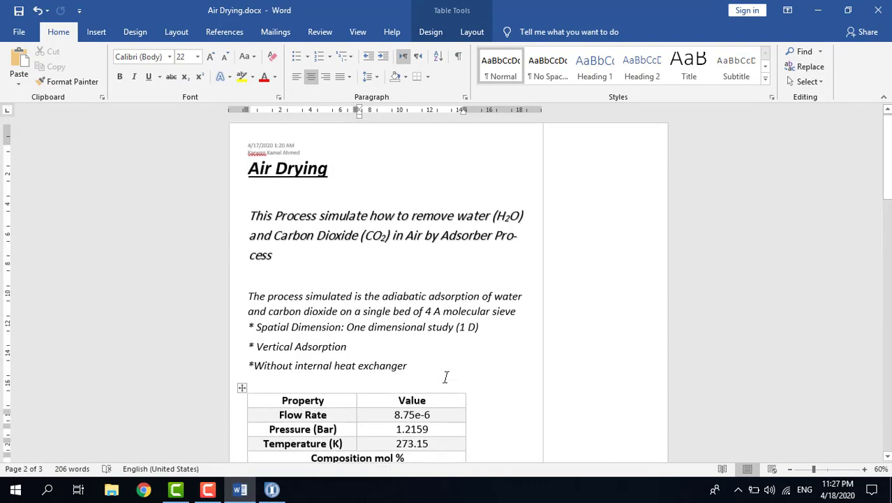
click(271, 489)
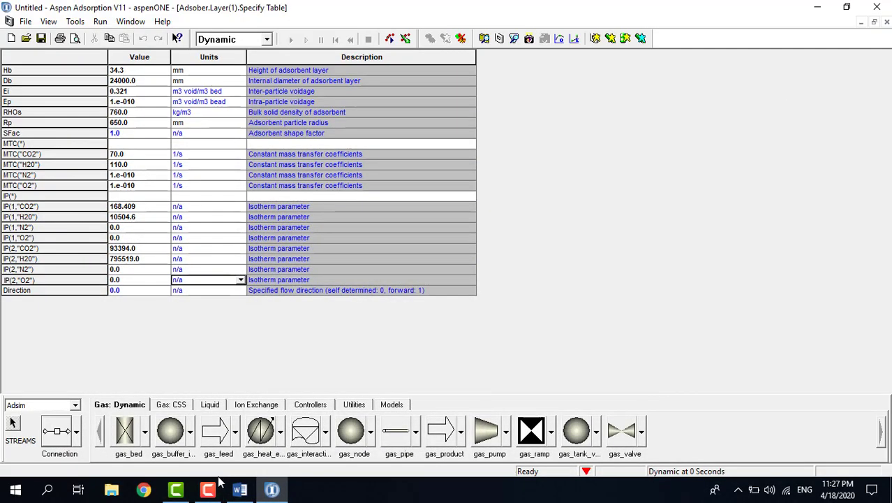
click(208, 489)
click(572, 158)
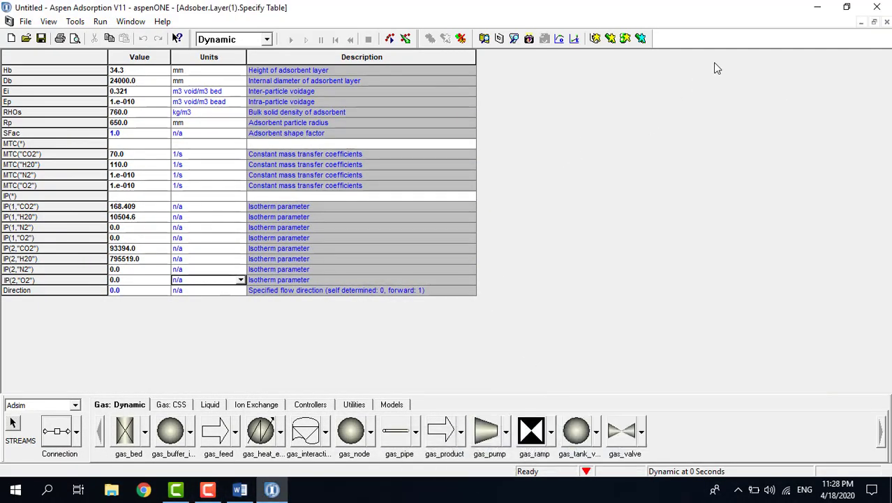
- Close the layer's Specify table and set the initial first-node mole fractions of CO2 and H2O to 0
click(875, 22)
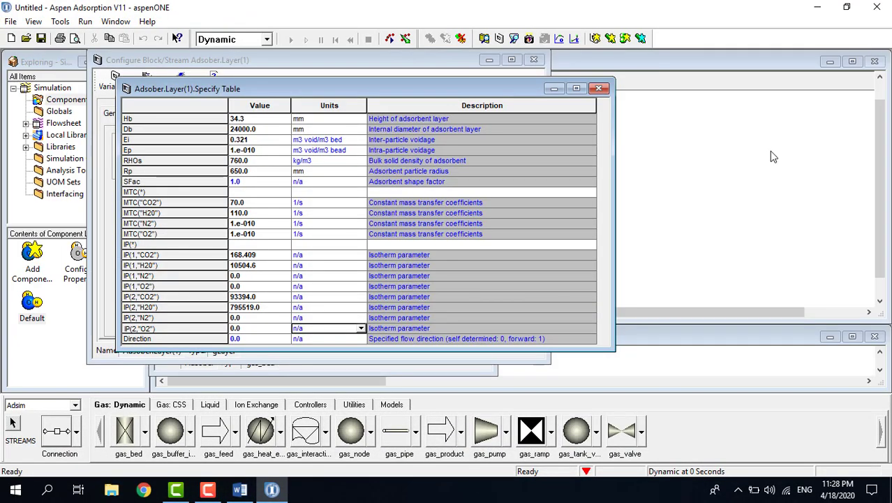
click(599, 88)
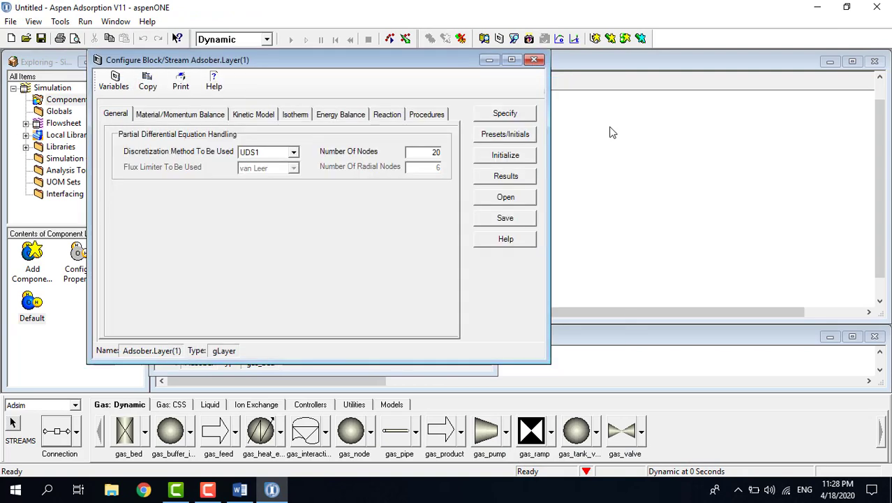
click(520, 137)
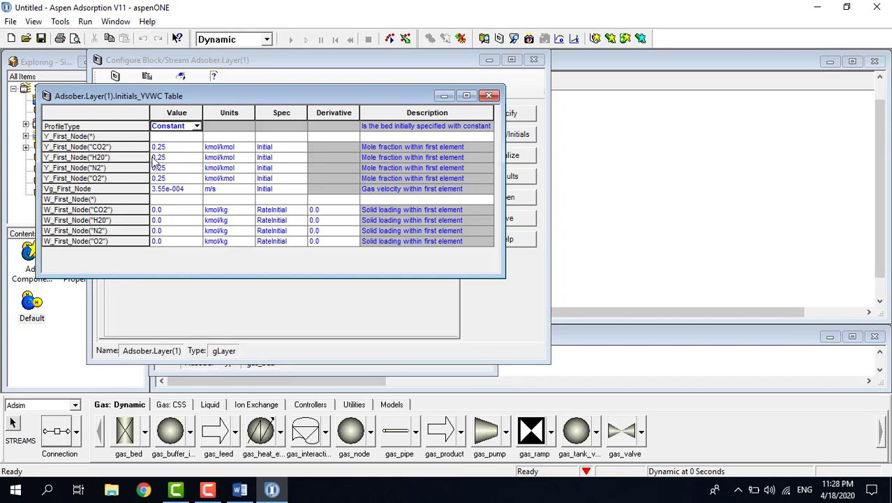
click(171, 149)
text(0)
key(Tab)
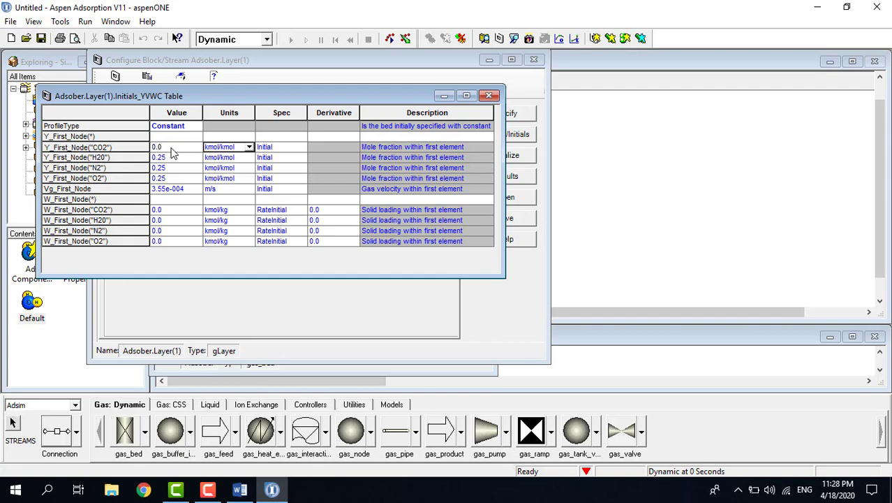
click(180, 160)
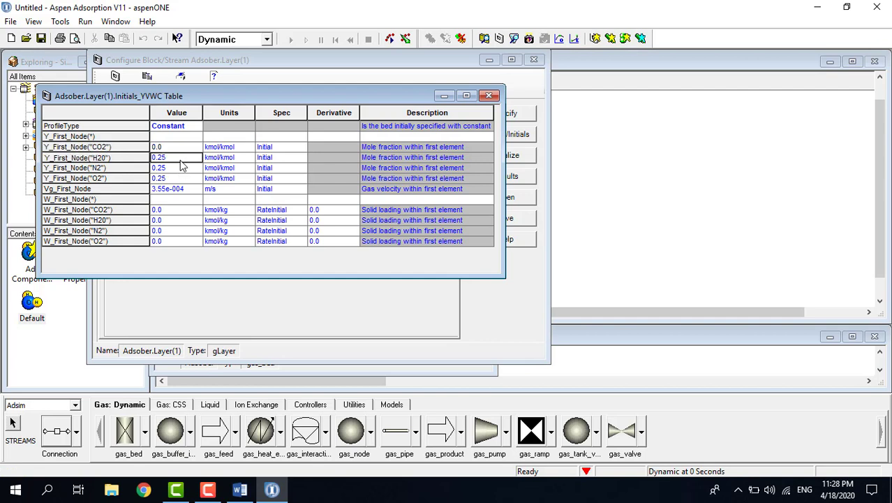
text(0)
key(Tab)
- Set the initial first-node mole fractions to 0.79 for N2 and 0.21 for O2, and close the initials table
click(174, 168)
key(BackSpace)
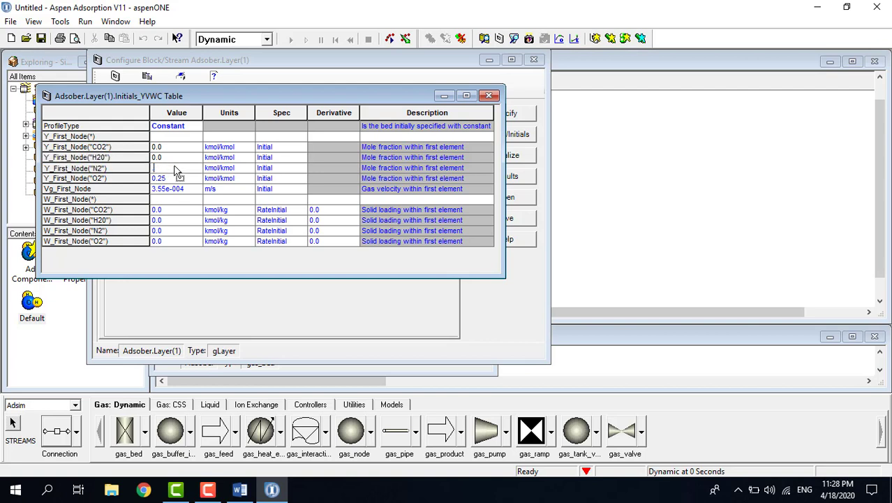
text(.79)
key(Tab)
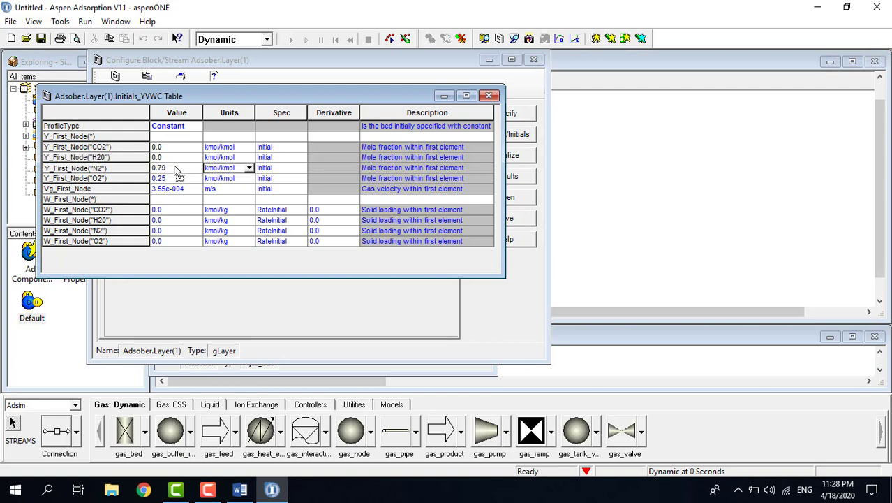
click(180, 180)
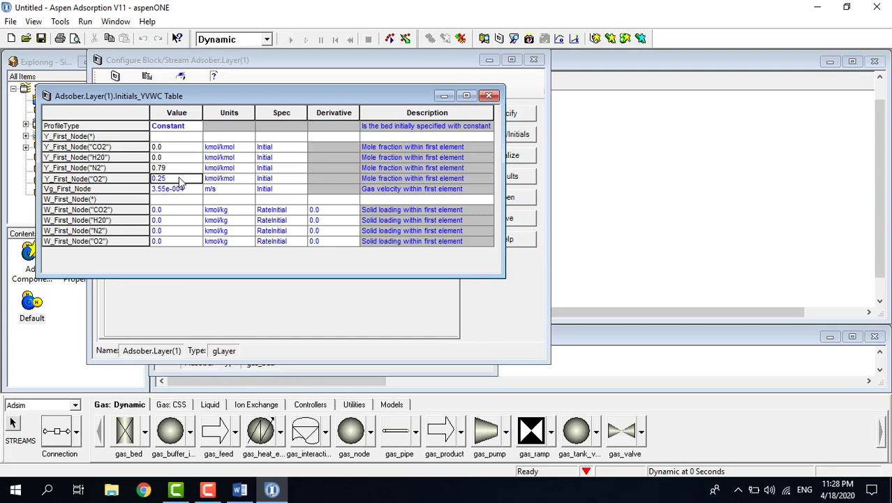
key(BackSpace)
key(Tab)
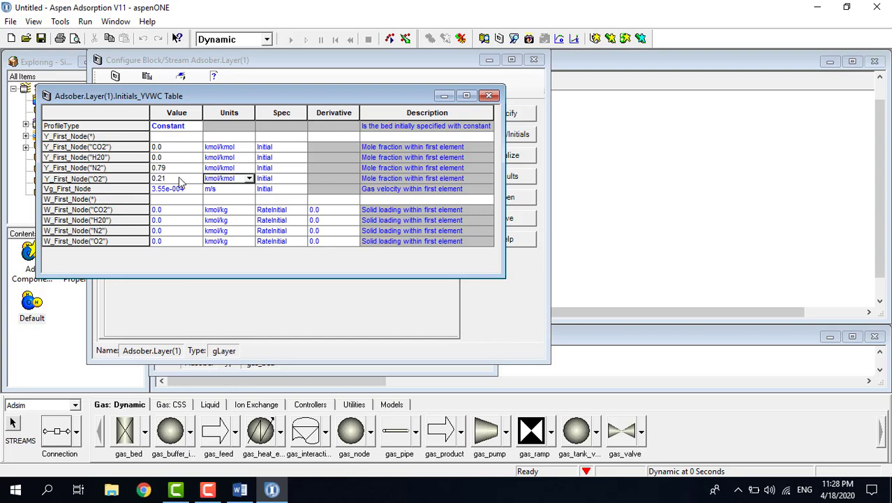
click(488, 95)
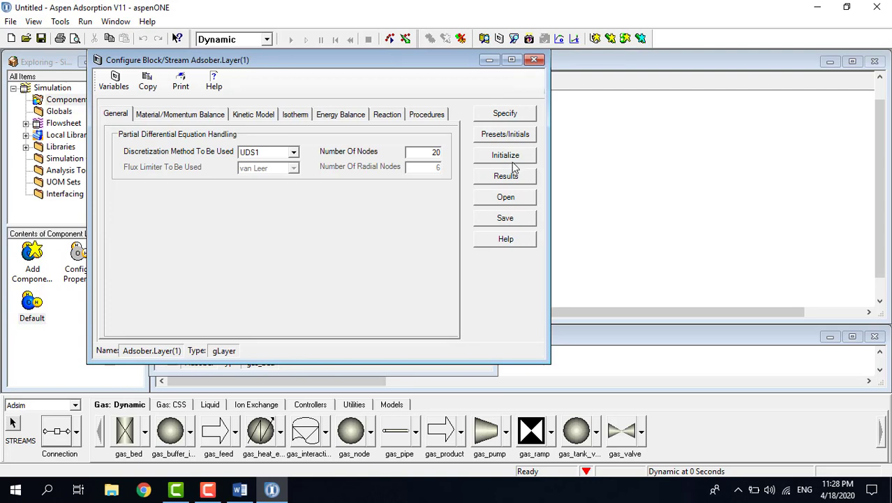
- Initialize the layer so that all nodes equal the first node values, and close the layer configuration
click(505, 156)
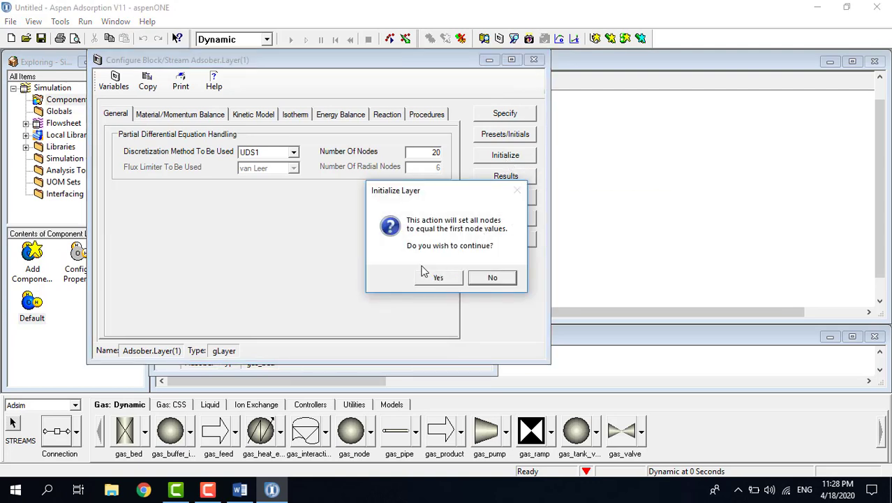
click(439, 278)
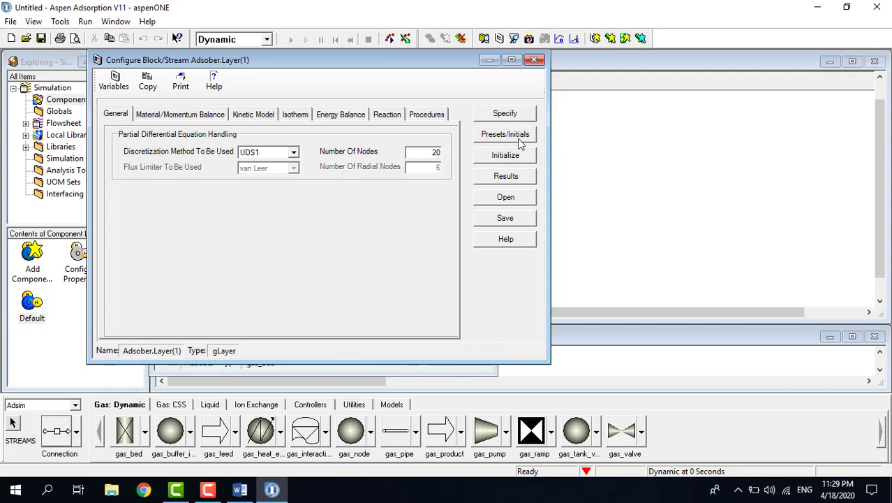
click(535, 62)
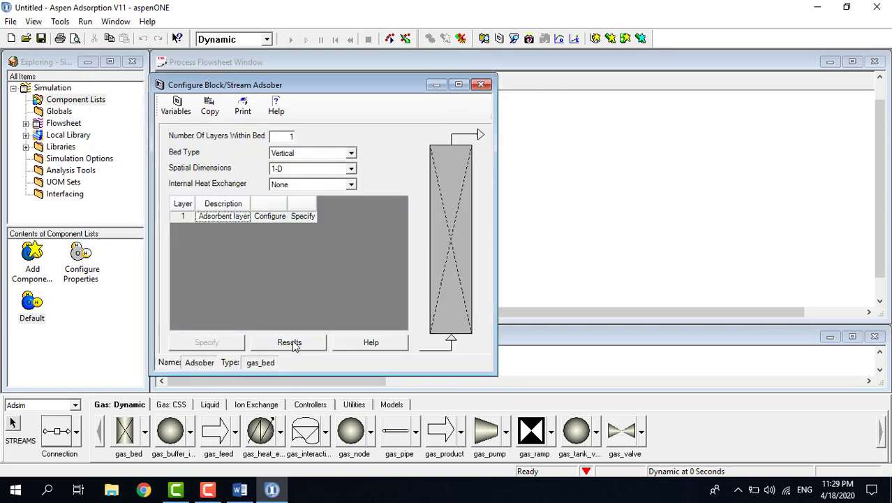
- Rename the description of layer 1 to "Air Dryer" and close the adsorber block configuration
click(235, 220)
key(BackSpace)
key(BackSpace)
key(BackSpace)
key(BackSpace)
key(BackSpace)
key(BackSpace)
key(BackSpace)
key(BackSpace)
key(BackSpace)
key(BackSpace)
key(BackSpace)
key(BackSpace)
key(BackSpace)
key(BackSpace)
key(BackSpace)
text(Air Dryer)
key(Return)
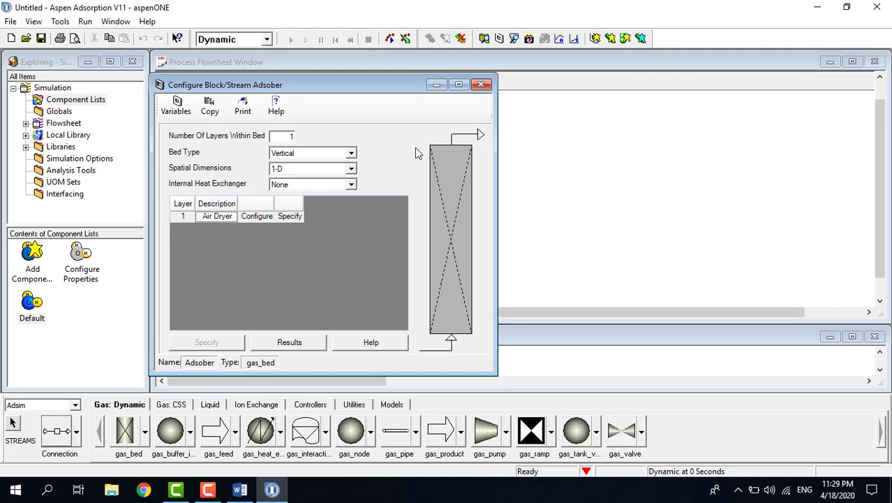
click(481, 84)
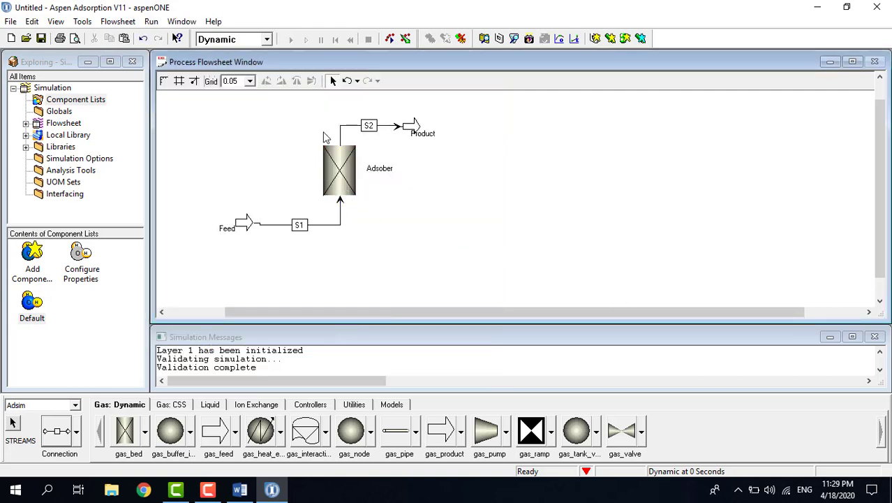
- Rearrange the flowsheet by lowering the adsorber and feed blocks, moving the product block outward and adjusting the S1 stream label
drag(344, 173, 351, 197)
drag(412, 127, 432, 128)
drag(305, 229, 308, 230)
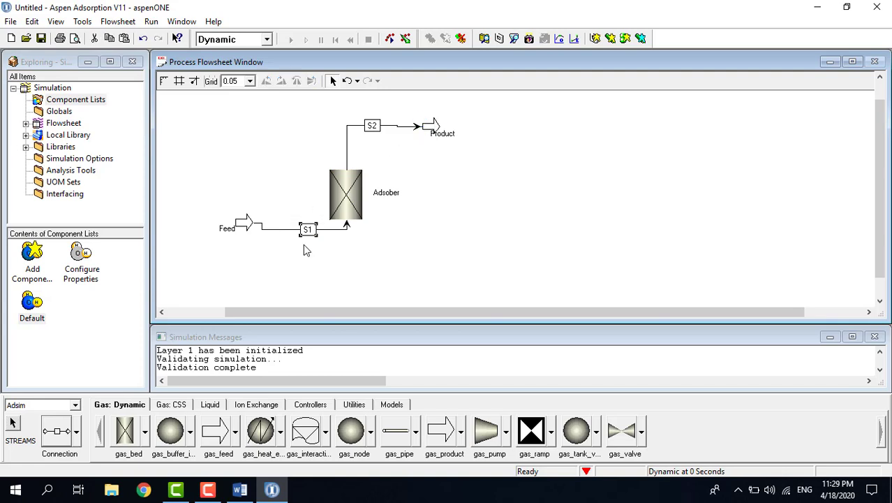
click(243, 233)
drag(243, 238, 243, 257)
click(303, 237)
drag(305, 239, 312, 241)
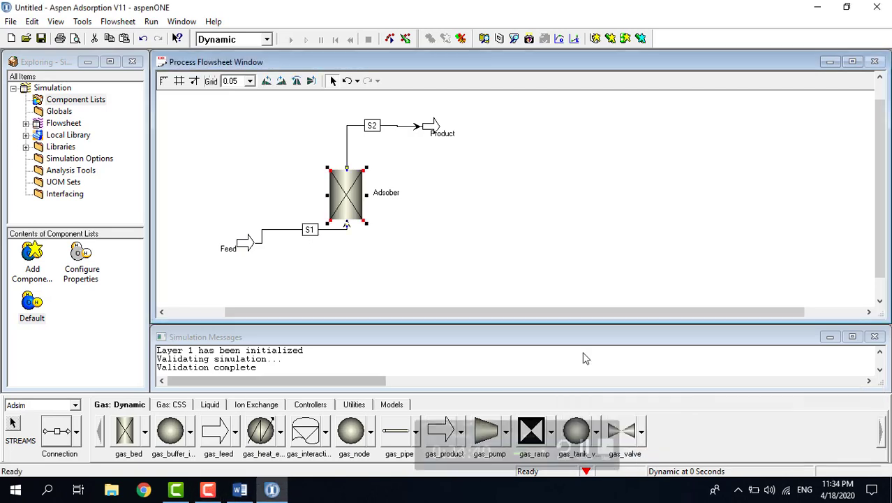
- Reopen the adsorber block's layer 1 configuration from the bed diagram and display the layer's results table
click(420, 254)
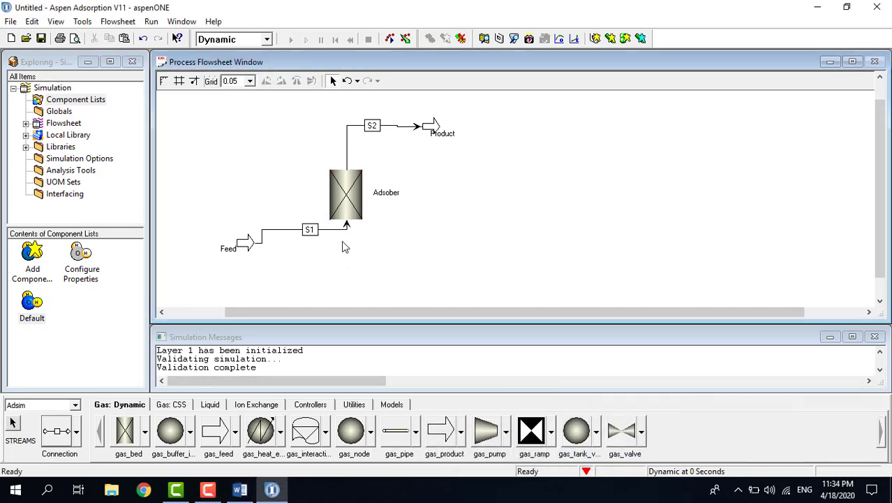
click(348, 194)
double_click(348, 189)
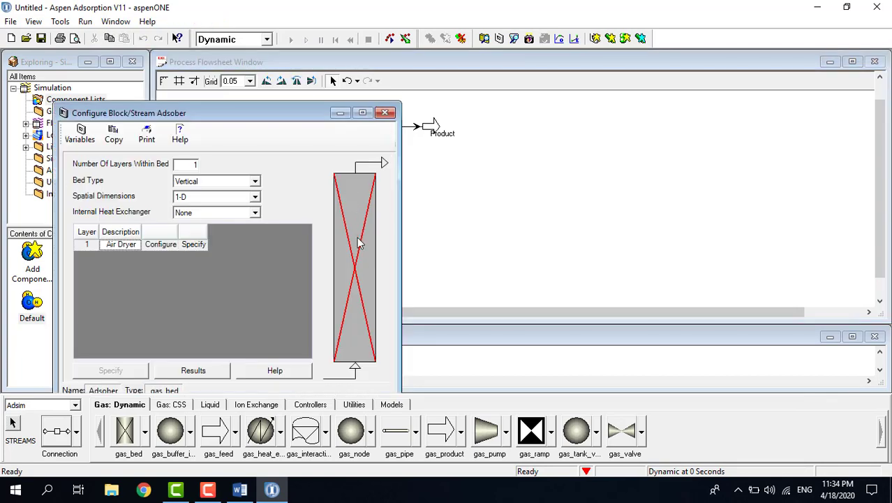
click(356, 262)
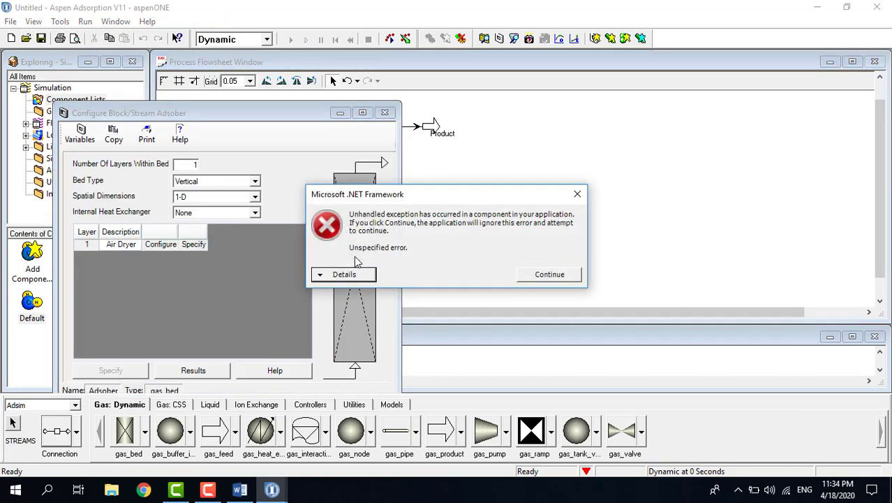
click(572, 273)
click(495, 247)
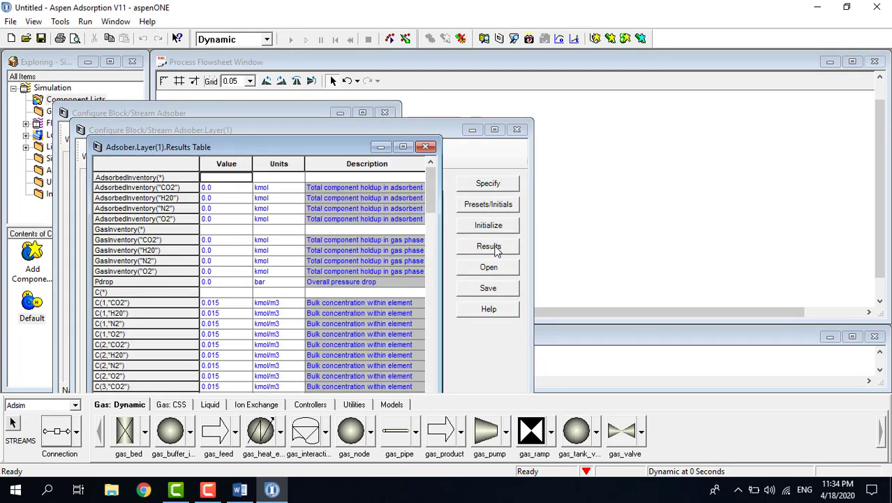
- Maximize the layer's results table and examine the bulk concentrations and the mole fractions of each component through node 20
click(404, 146)
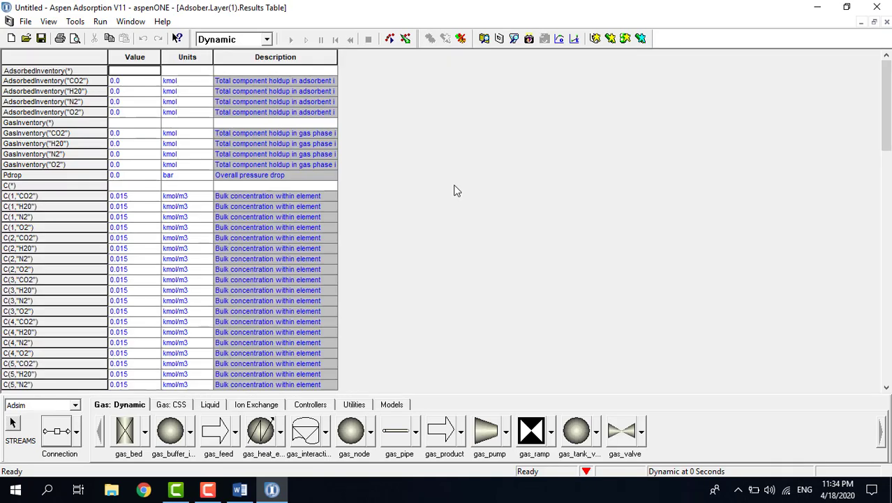
scroll(355, 244, down, 2)
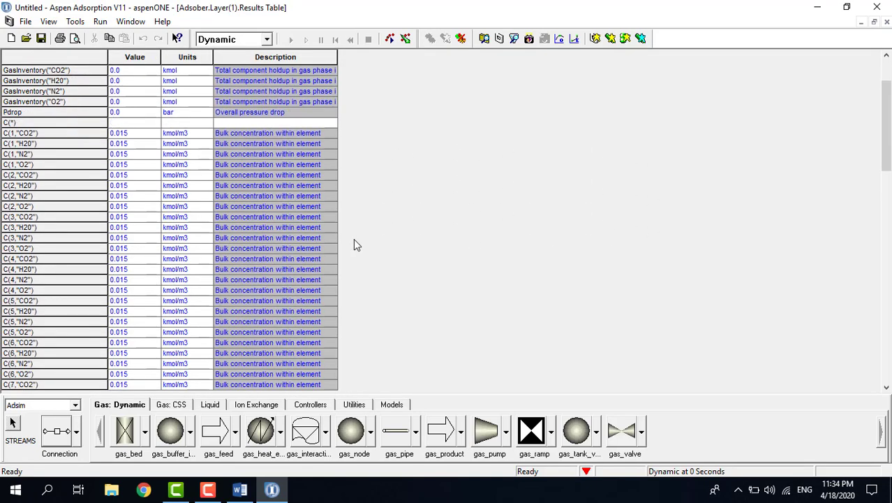
scroll(354, 241, down, 1)
drag(885, 119, 886, 150)
scroll(340, 289, down, 17)
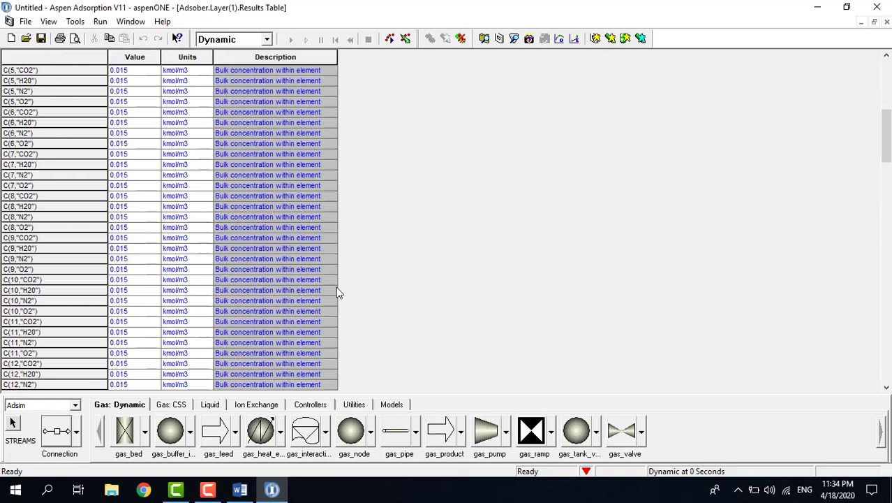
scroll(30, 375, down, 8)
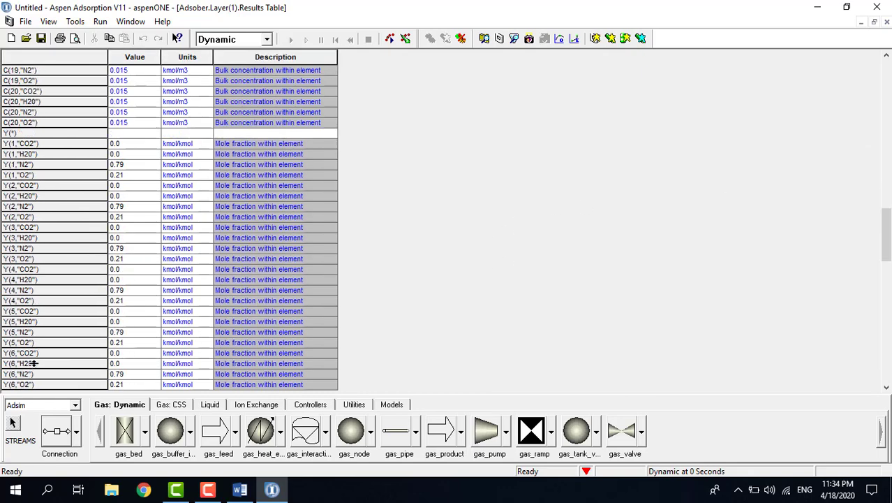
scroll(36, 363, down, 9)
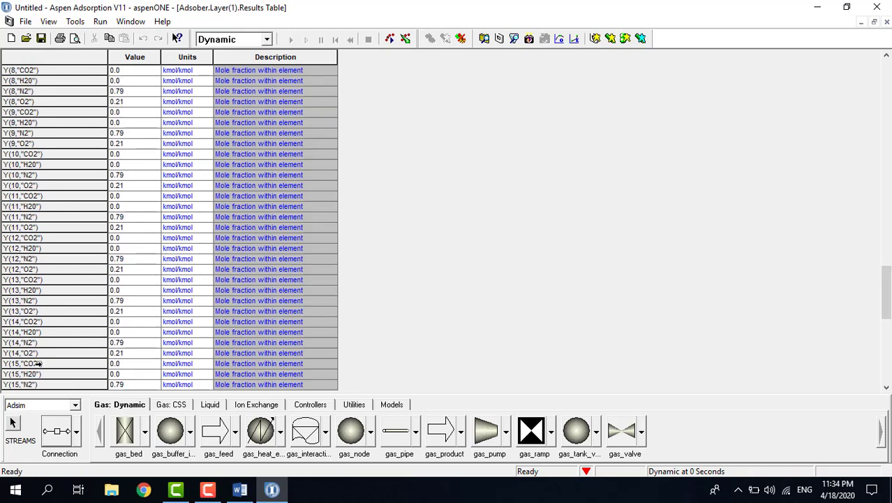
scroll(42, 363, down, 5)
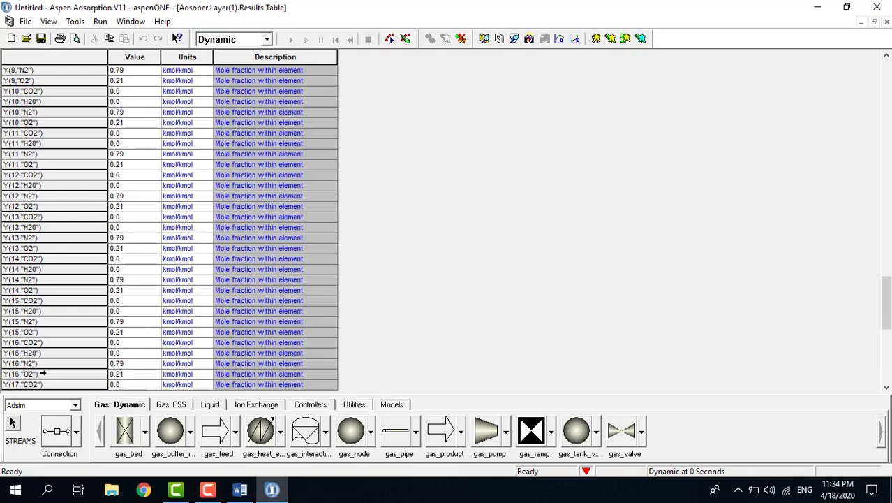
scroll(42, 374, down, 2)
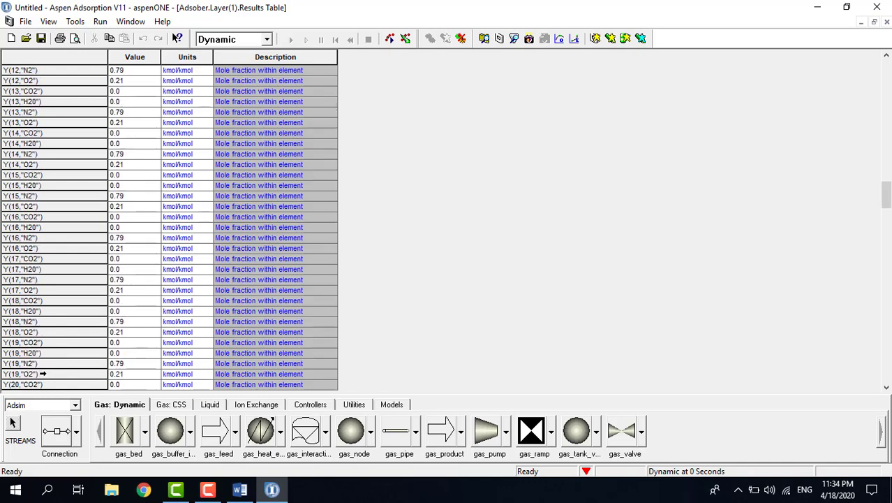
scroll(42, 374, down, 1)
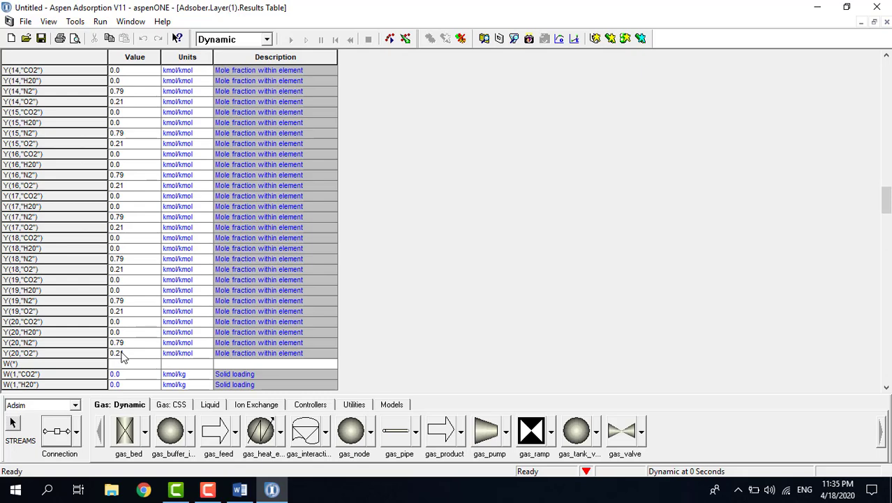
- Review the mole fractions and bulk concentrations back toward the first nodes, and close the results table and the layer configuration
scroll(138, 242, up, 8)
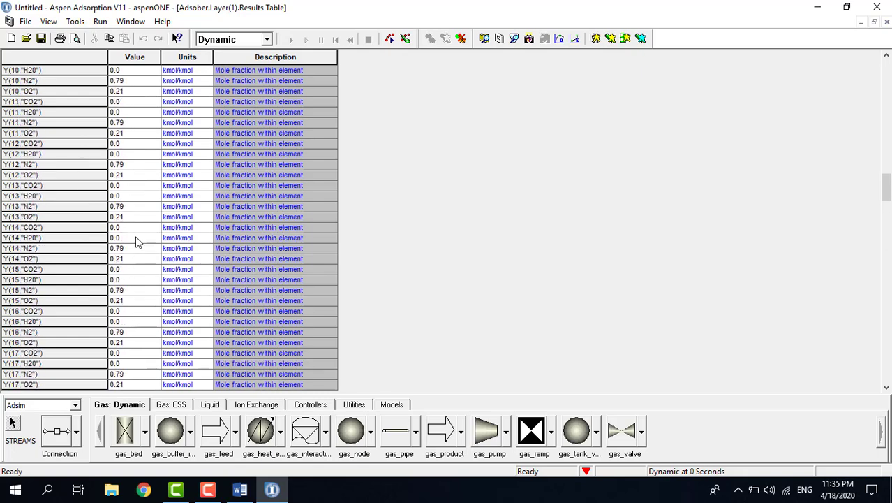
scroll(137, 242, up, 9)
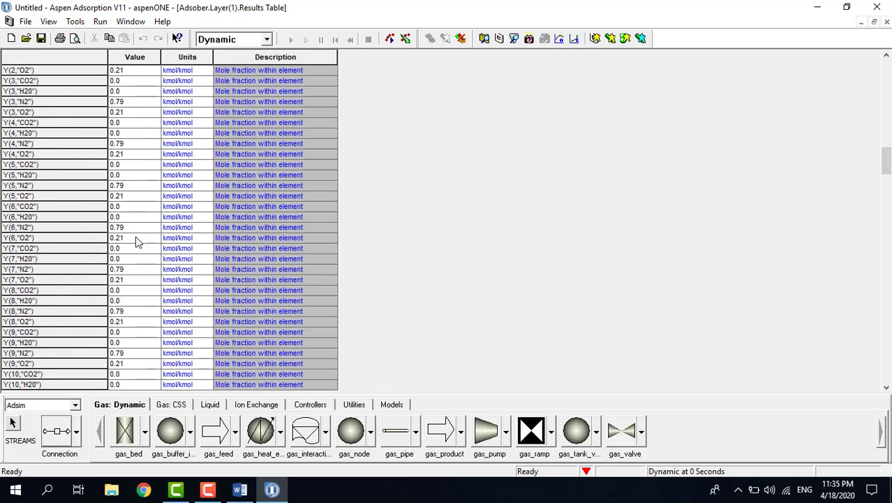
scroll(137, 241, up, 5)
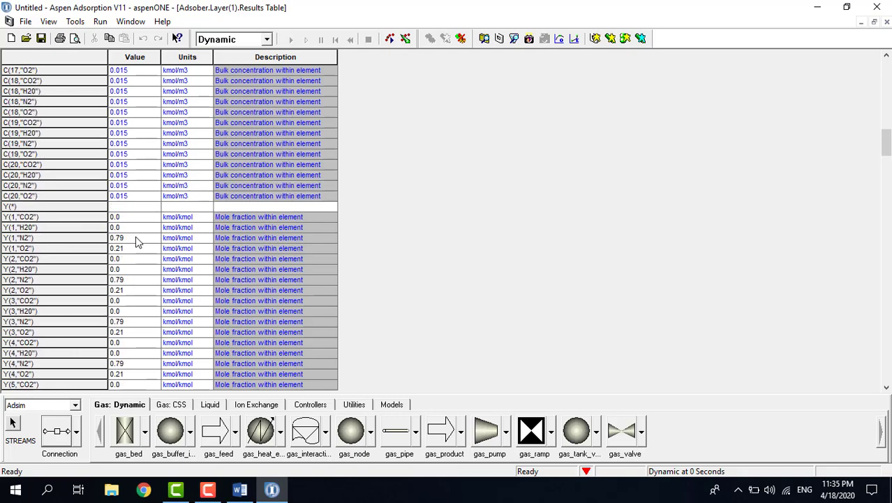
scroll(138, 242, up, 1)
scroll(138, 242, up, 10)
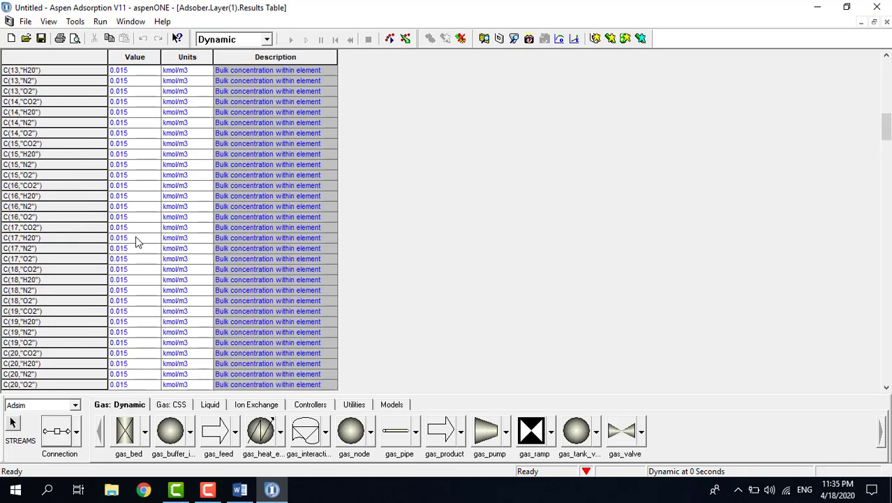
scroll(138, 242, up, 8)
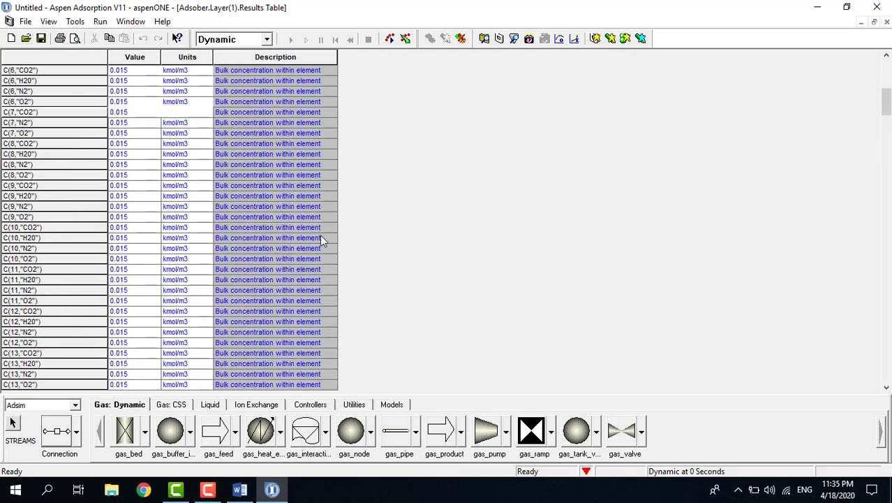
click(886, 22)
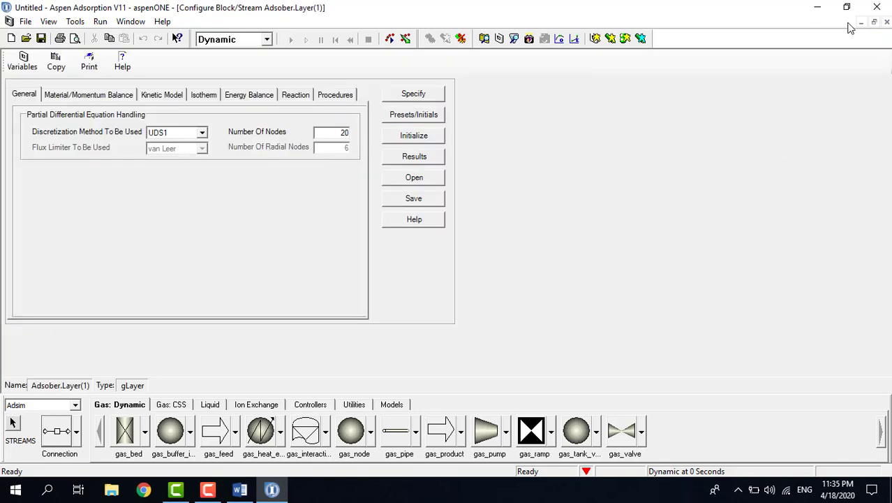
click(887, 23)
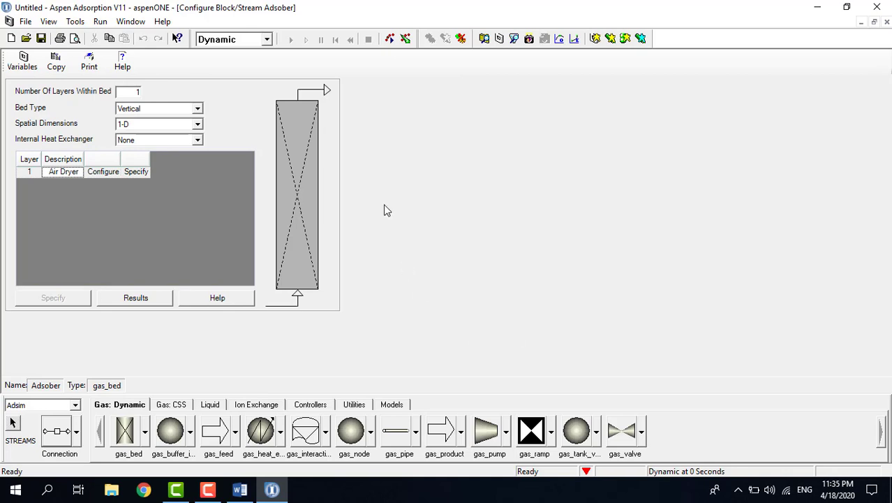